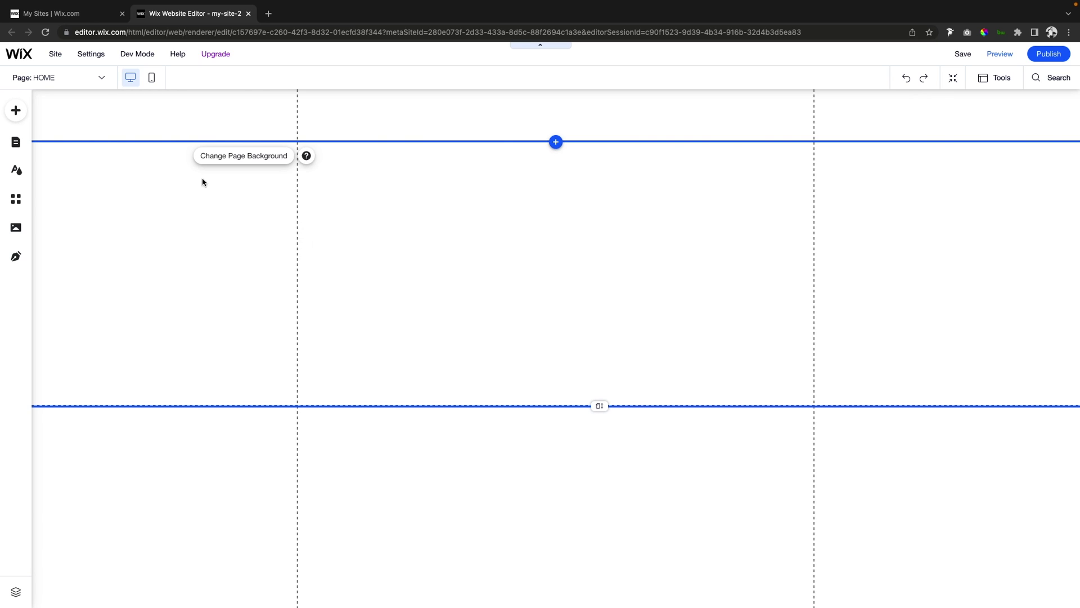
Step: Add the Content Manager to the site
{"action": "left_click", "coordinate": [16, 111]}
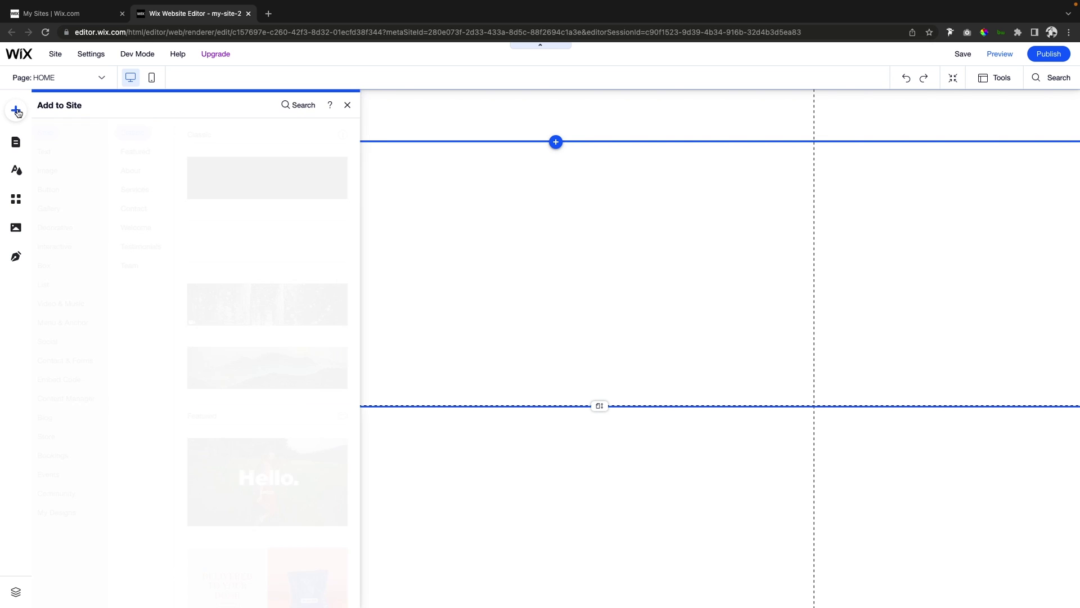
{"action": "left_click", "coordinate": [78, 399]}
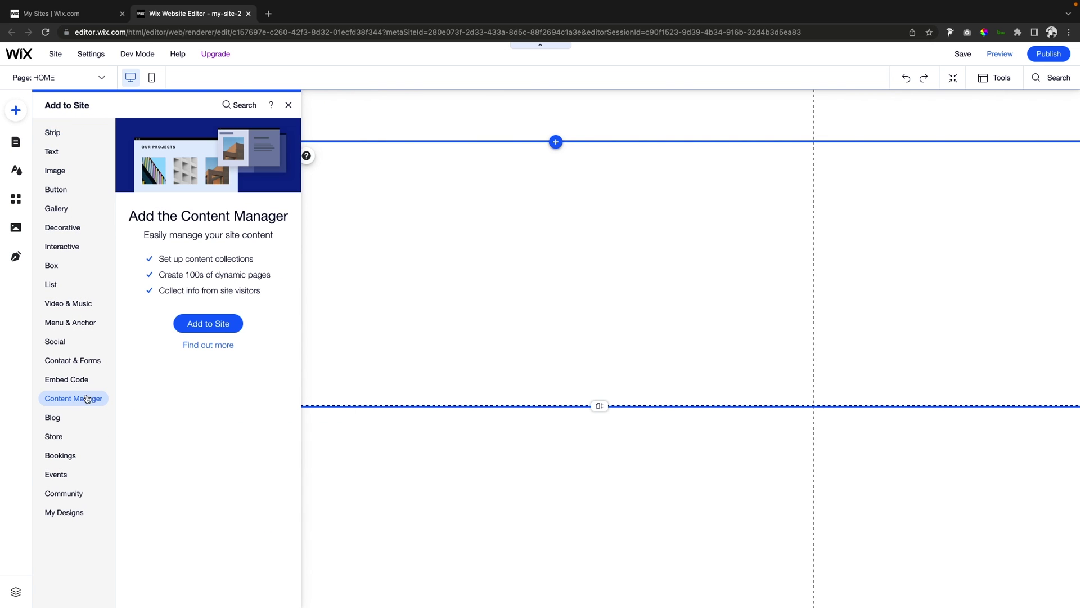
{"action": "left_click", "coordinate": [221, 323]}
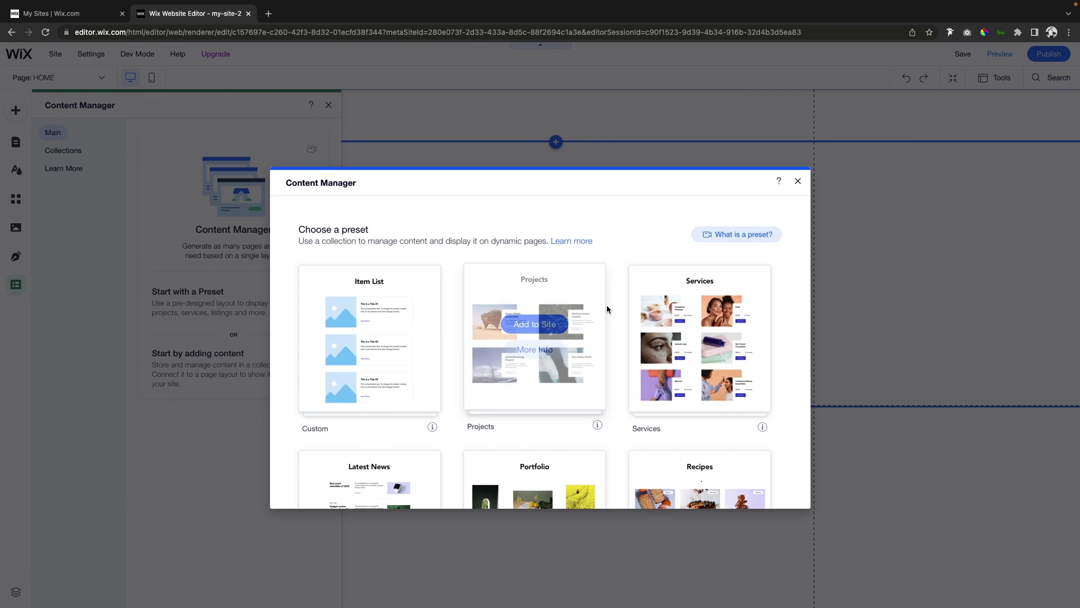
Step: Browse the available collection presets and add the Portfolio preset to the site
{"action": "scroll", "coordinate": [606, 310], "scroll_direction": "down", "scroll_amount": 7}
{"action": "scroll", "coordinate": [614, 307], "scroll_direction": "up", "scroll_amount": 6}
{"action": "scroll", "coordinate": [614, 307], "scroll_direction": "down", "scroll_amount": 2}
{"action": "mouse_move", "coordinate": [546, 348]}
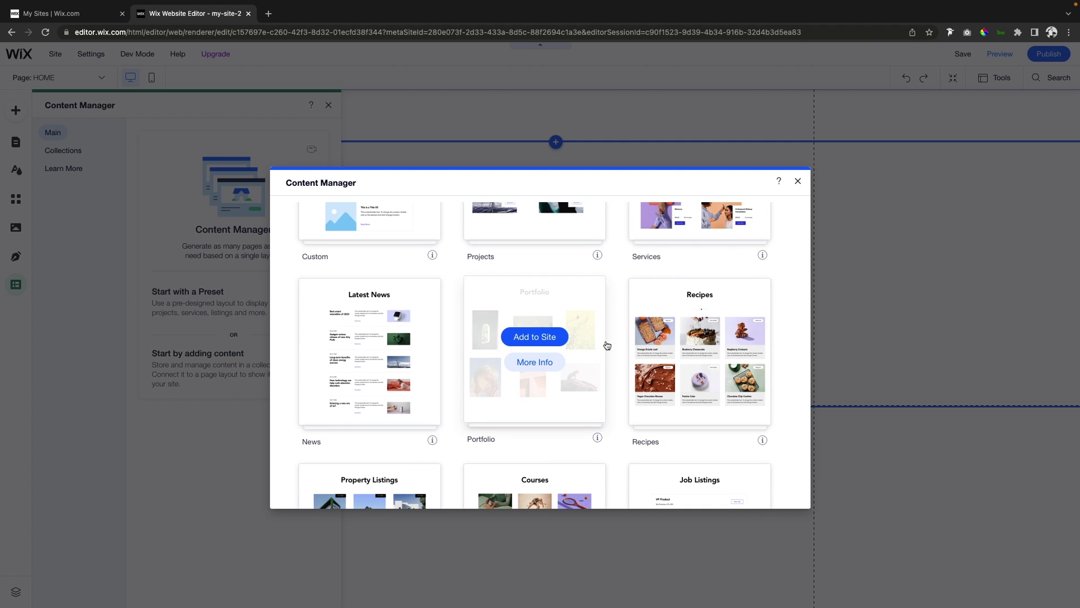
{"action": "scroll", "coordinate": [619, 337], "scroll_direction": "up", "scroll_amount": 2}
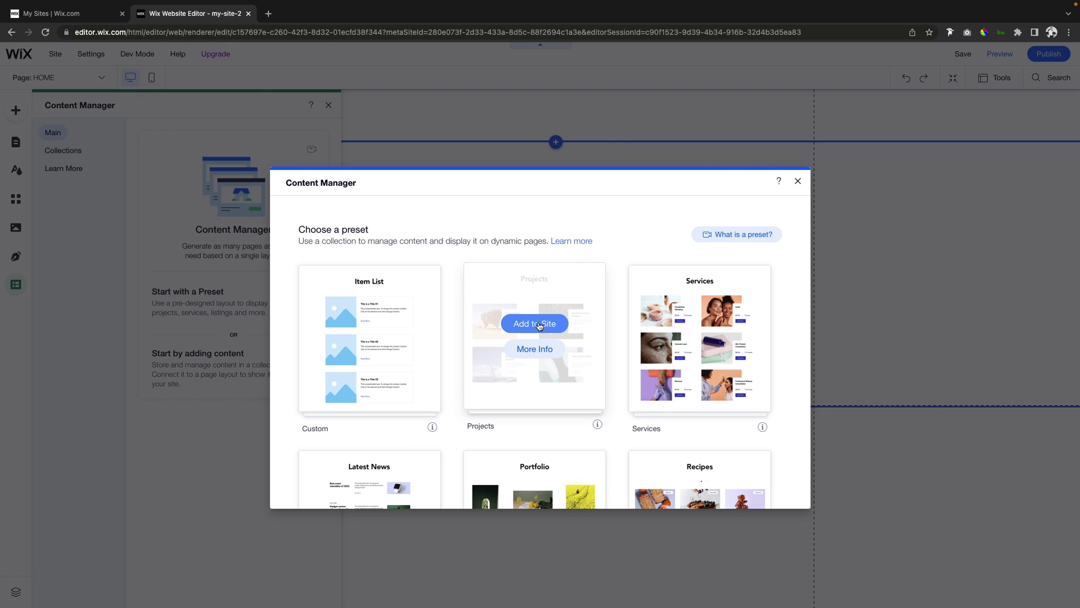
{"action": "mouse_move", "coordinate": [384, 329]}
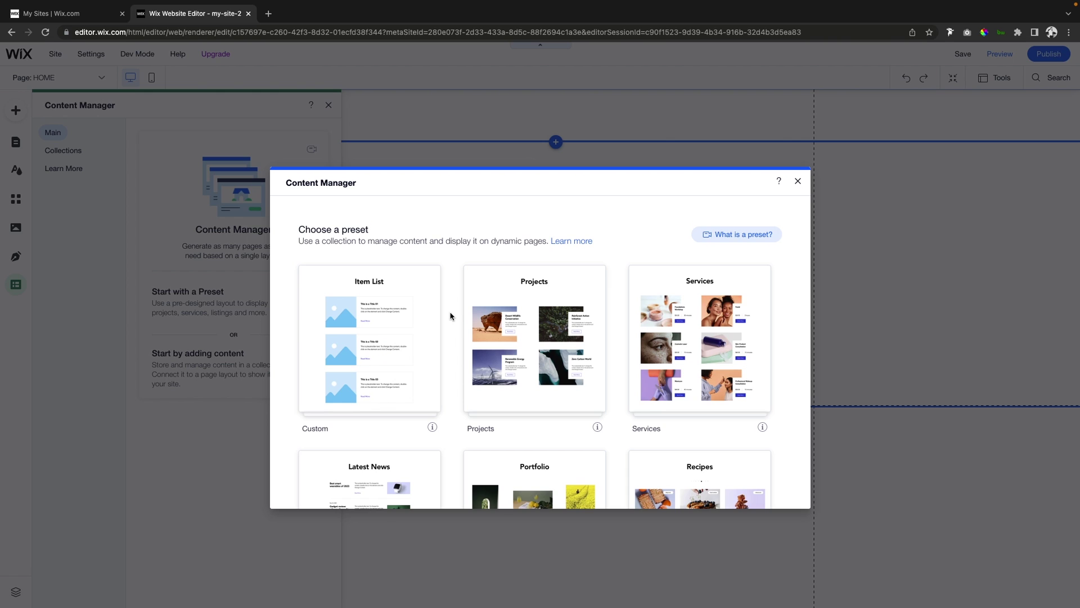
{"action": "scroll", "coordinate": [450, 315], "scroll_direction": "down", "scroll_amount": 3}
{"action": "mouse_move", "coordinate": [538, 308]}
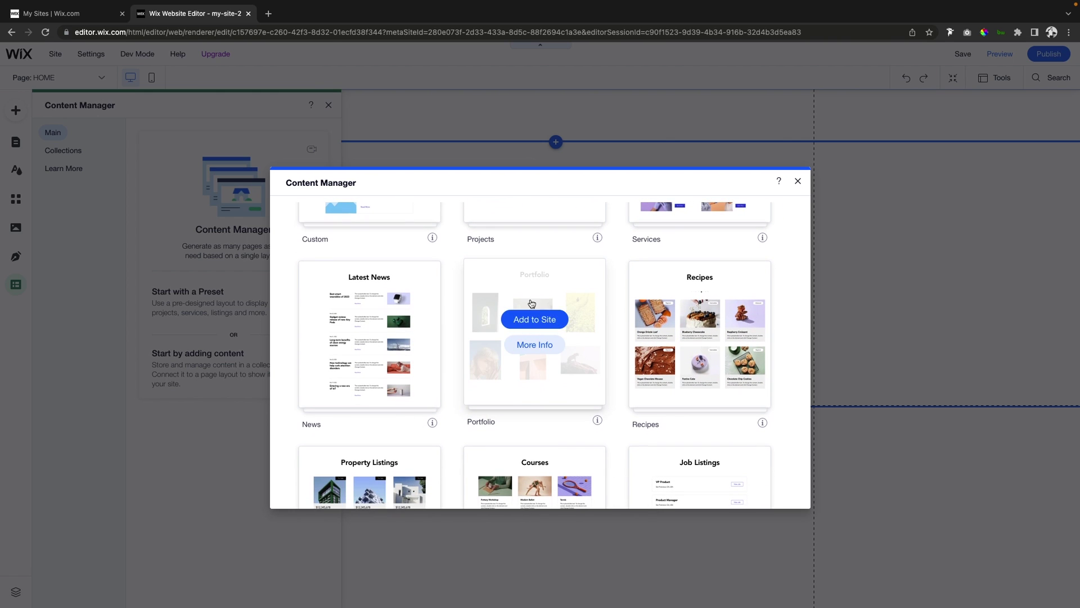
{"action": "left_click", "coordinate": [538, 315]}
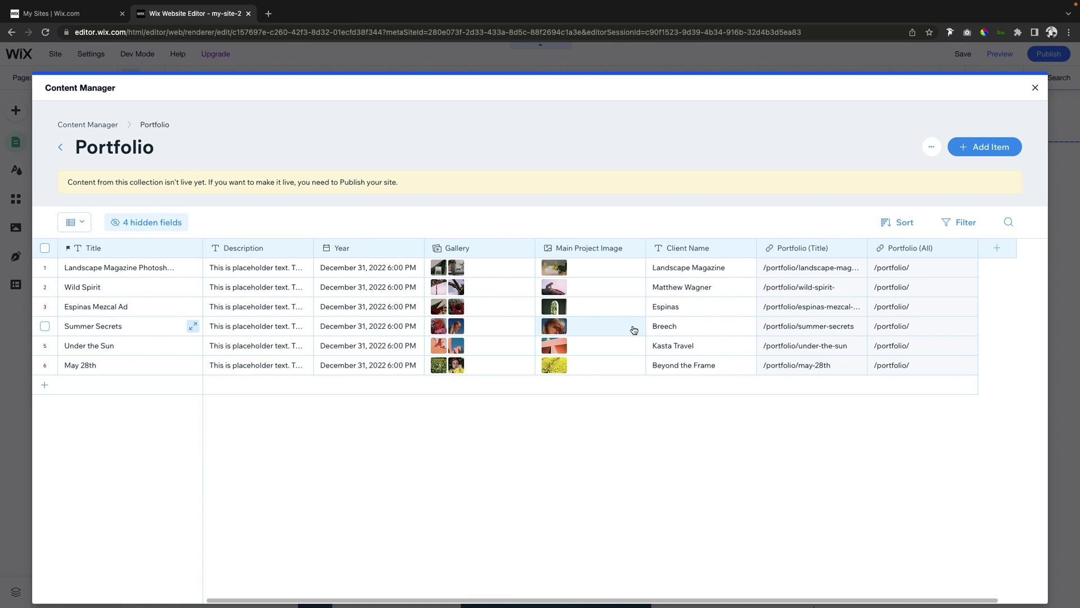
Step: Hide the Portfolio (Title) and Portfolio (All) fields in the Portfolio collection and check the list of hidden fields
{"action": "scroll", "coordinate": [990, 350], "scroll_direction": "right", "scroll_amount": 1}
{"action": "scroll", "coordinate": [990, 349], "scroll_direction": "left", "scroll_amount": 1}
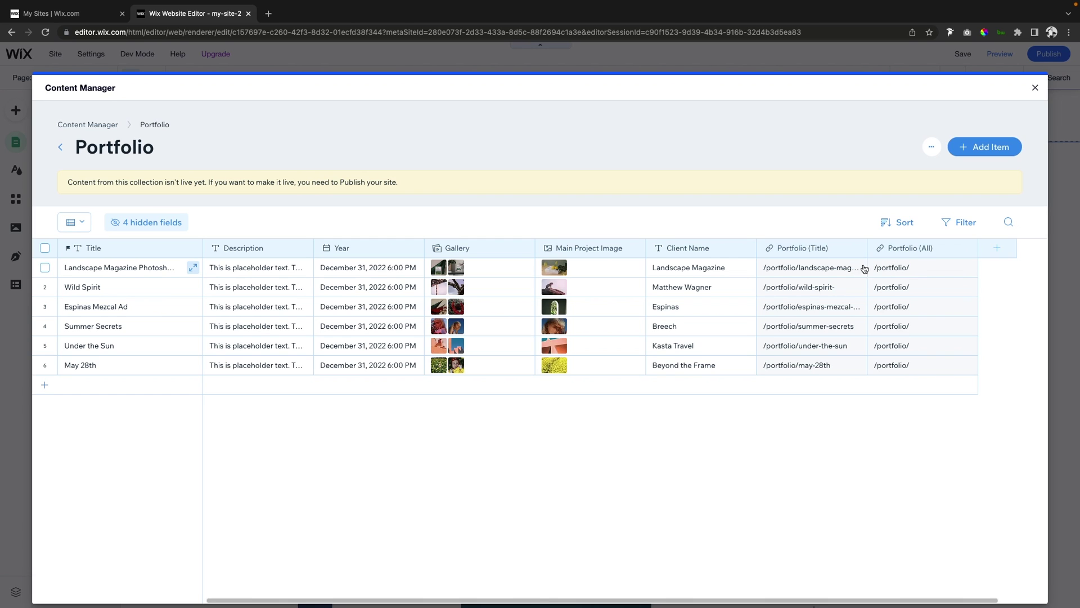
{"action": "left_click", "coordinate": [831, 252]}
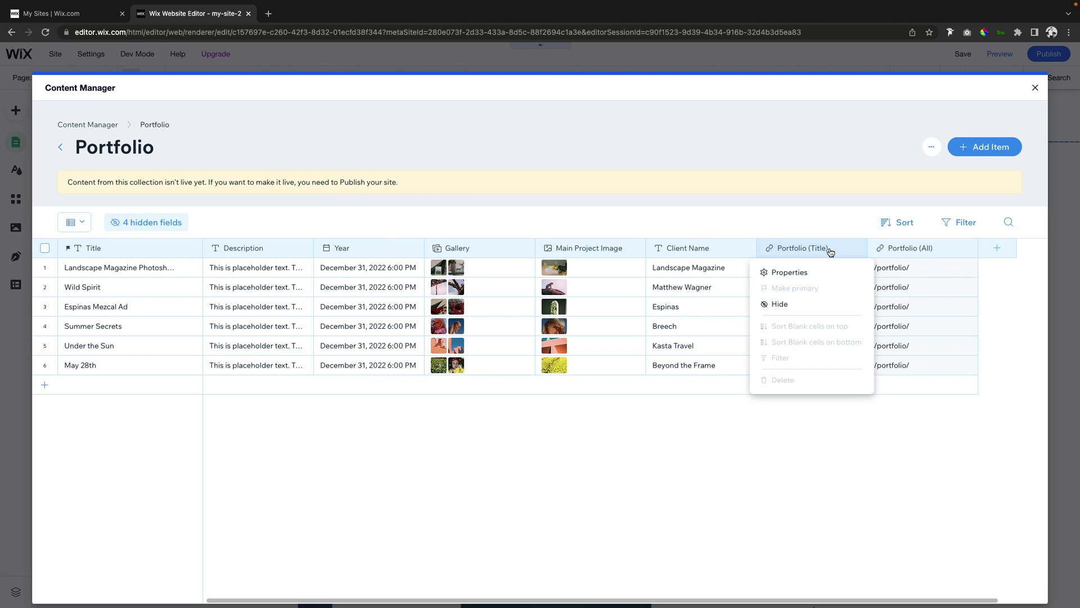
{"action": "left_click", "coordinate": [786, 308]}
{"action": "left_click", "coordinate": [803, 248]}
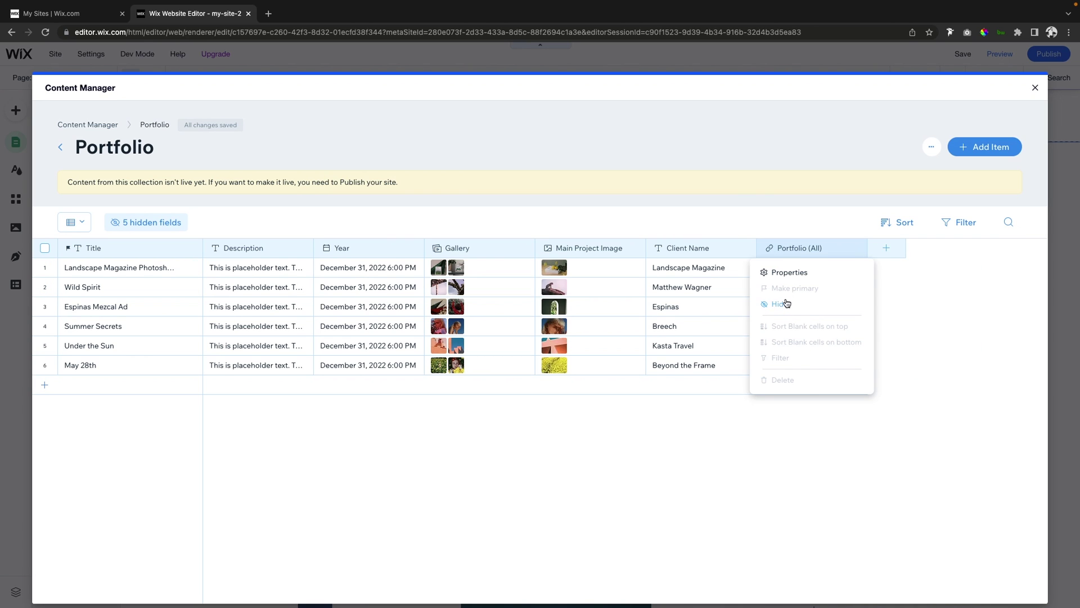
{"action": "left_click", "coordinate": [786, 303]}
{"action": "left_click", "coordinate": [157, 224]}
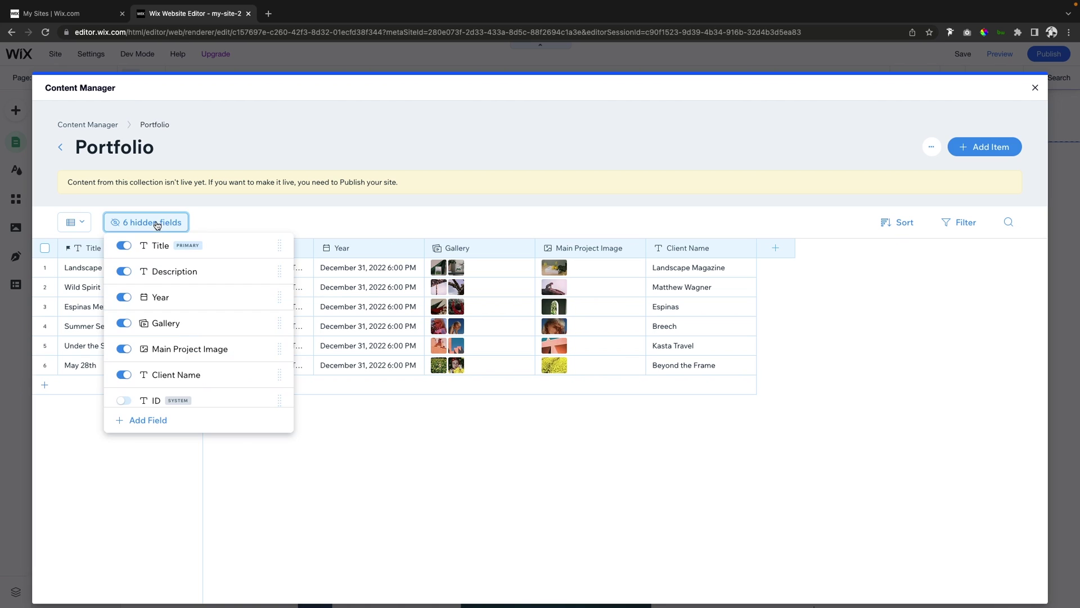
{"action": "scroll", "coordinate": [259, 346], "scroll_direction": "down", "scroll_amount": 3}
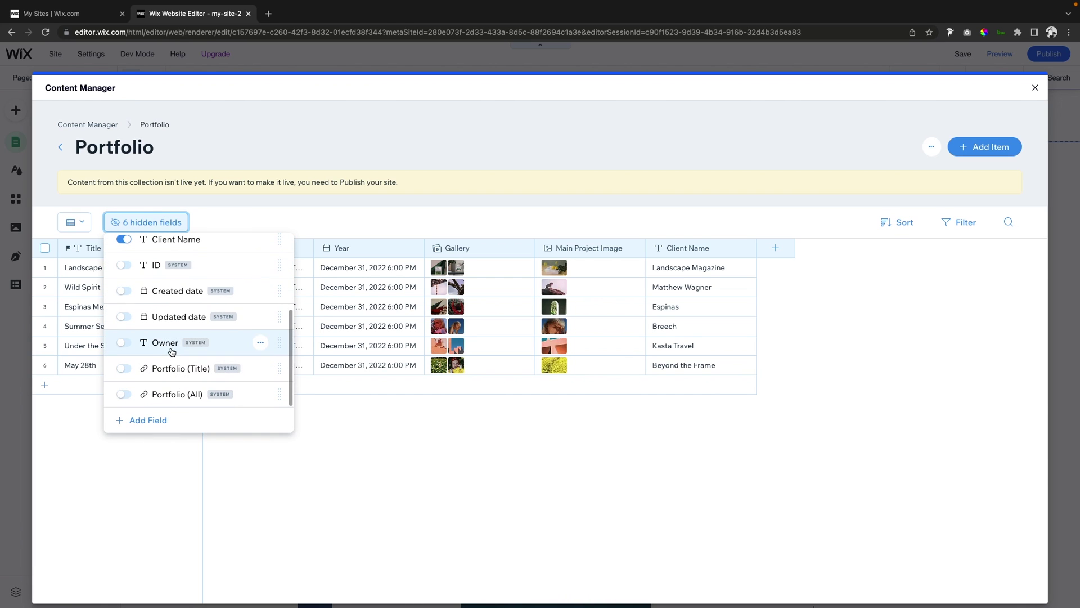
{"action": "left_click", "coordinate": [144, 223]}
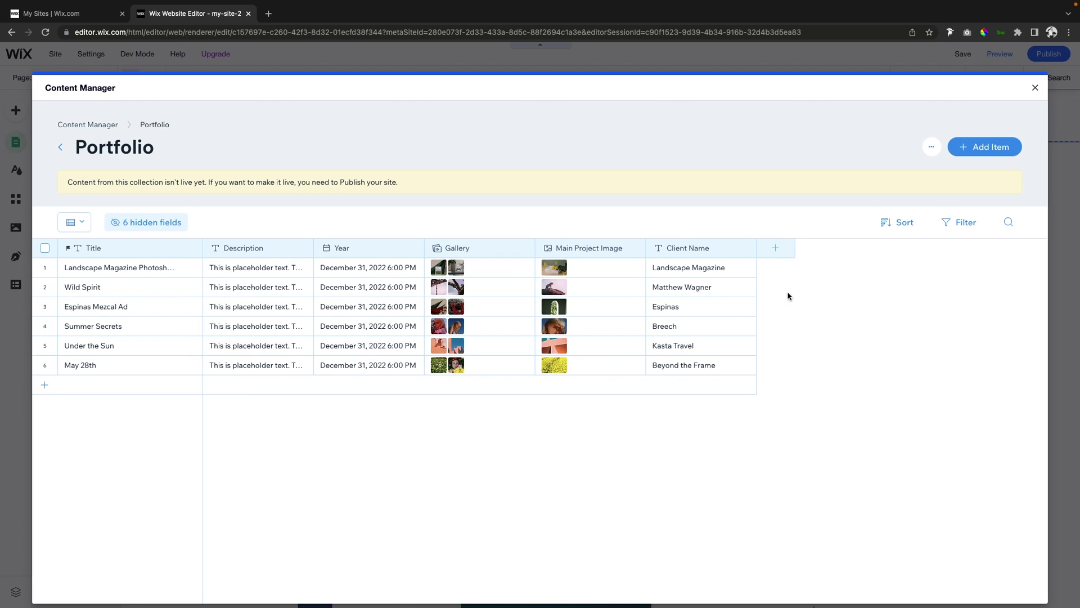
Step: Add a new field named URL with the field type URL to the Portfolio collection and save it
{"action": "left_click", "coordinate": [785, 256]}
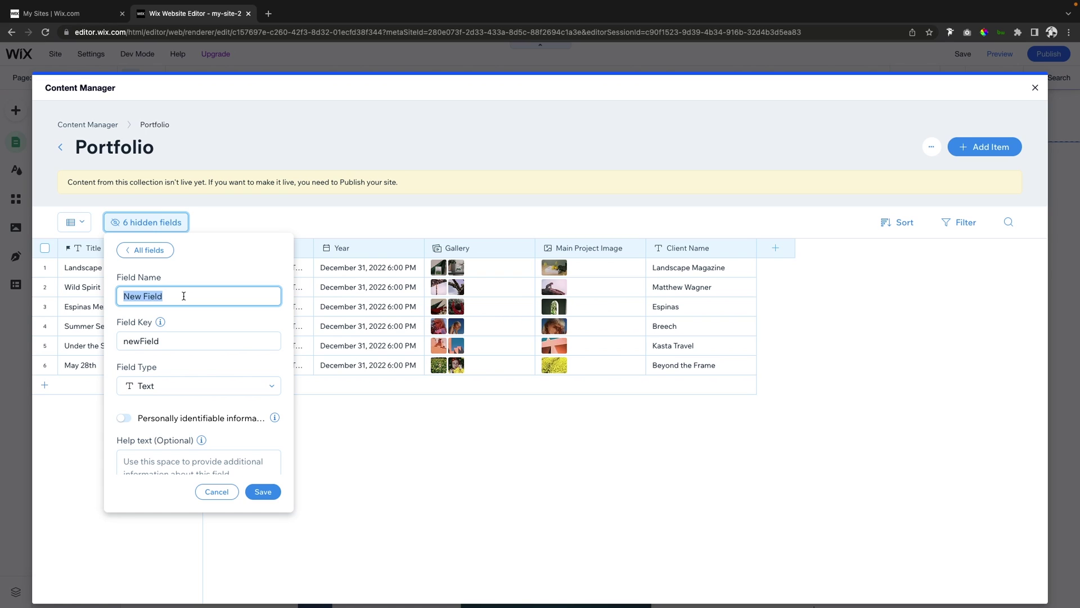
{"action": "type", "text": "URL"}
{"action": "left_click", "coordinate": [150, 386]}
{"action": "scroll", "coordinate": [185, 495], "scroll_direction": "down", "scroll_amount": 3}
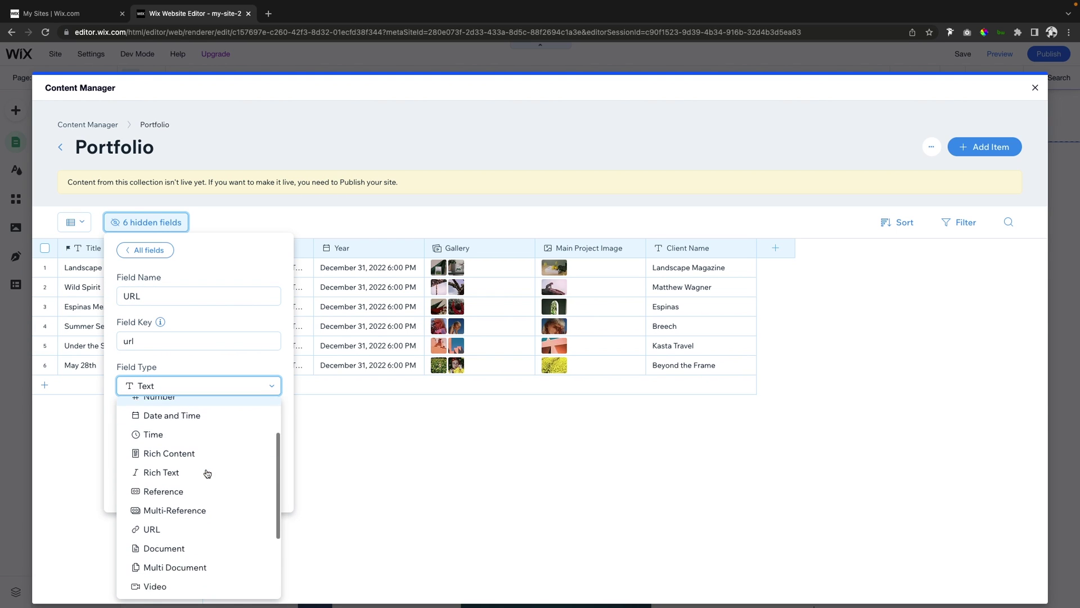
{"action": "left_click", "coordinate": [174, 515]}
{"action": "left_click", "coordinate": [182, 390]}
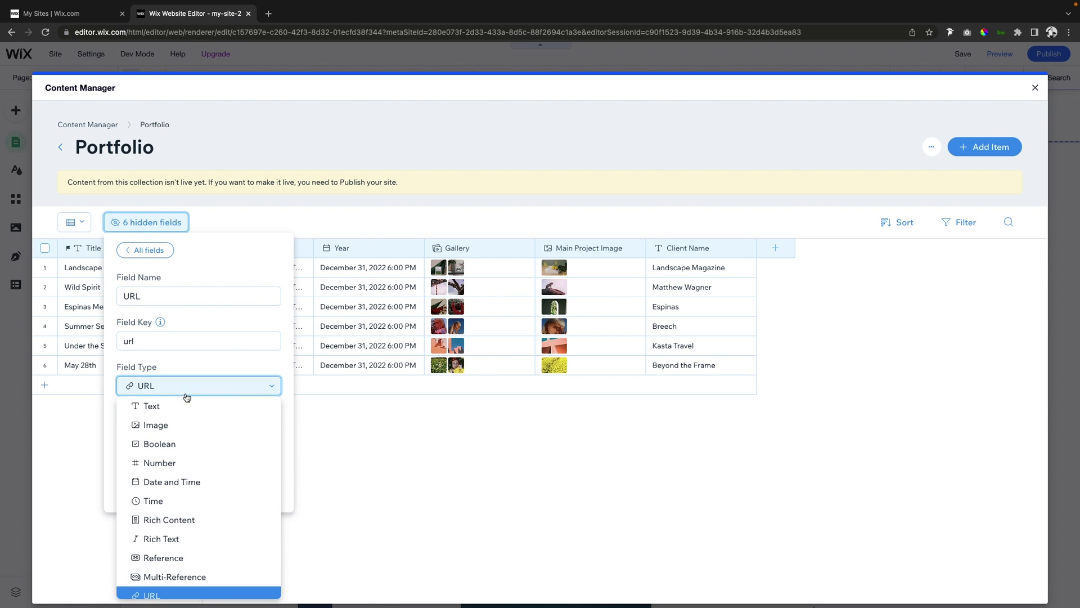
{"action": "scroll", "coordinate": [202, 439], "scroll_direction": "down", "scroll_amount": 3}
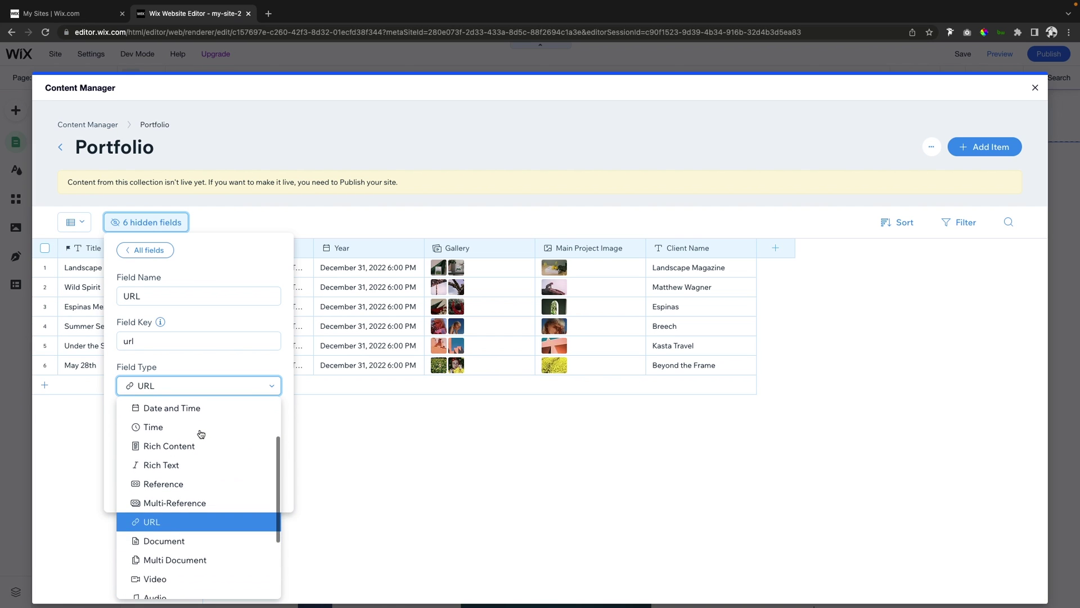
{"action": "scroll", "coordinate": [201, 433], "scroll_direction": "down", "scroll_amount": 2}
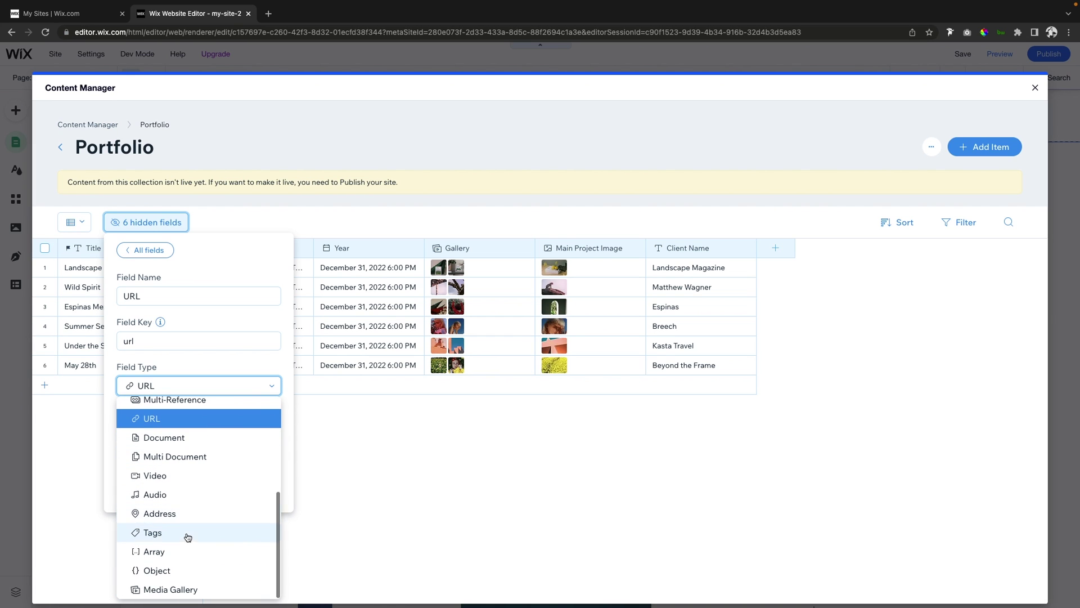
{"action": "scroll", "coordinate": [193, 453], "scroll_direction": "up", "scroll_amount": 5}
{"action": "scroll", "coordinate": [188, 506], "scroll_direction": "down", "scroll_amount": 2}
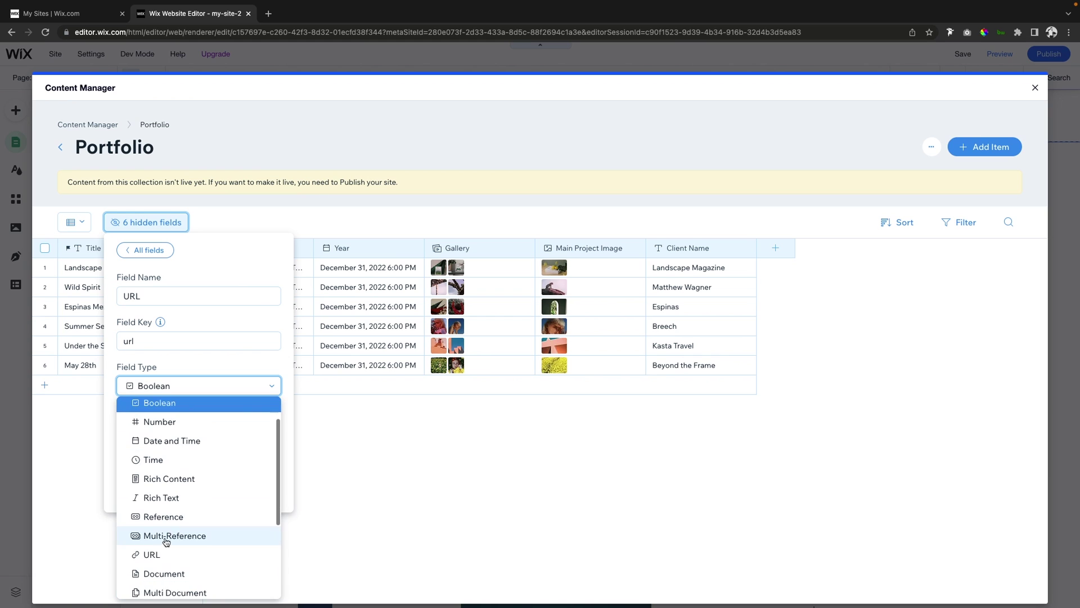
{"action": "left_click", "coordinate": [161, 554]}
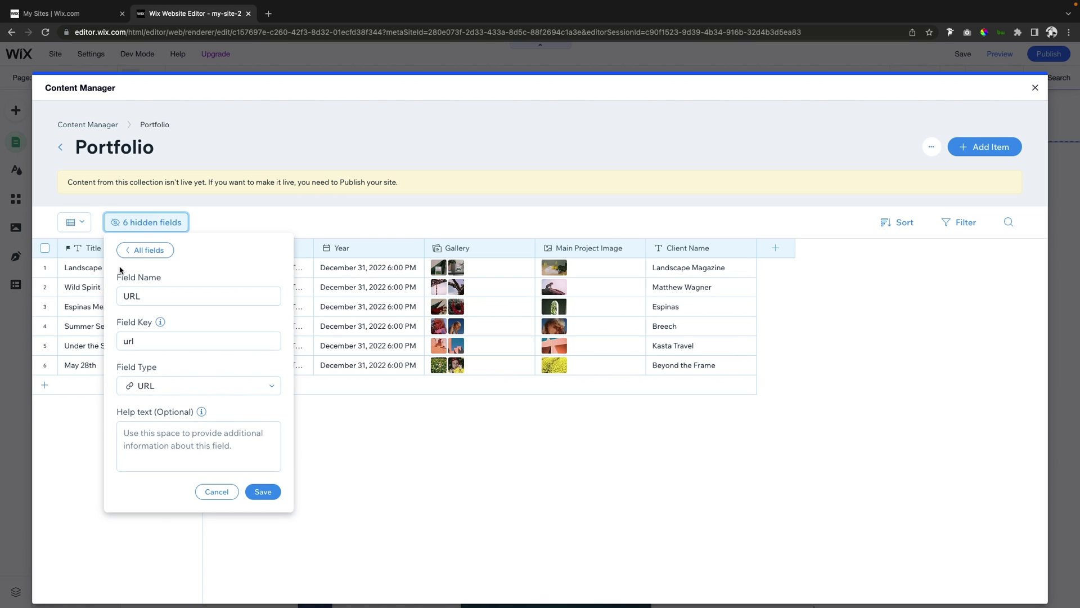
{"action": "left_click", "coordinate": [268, 496]}
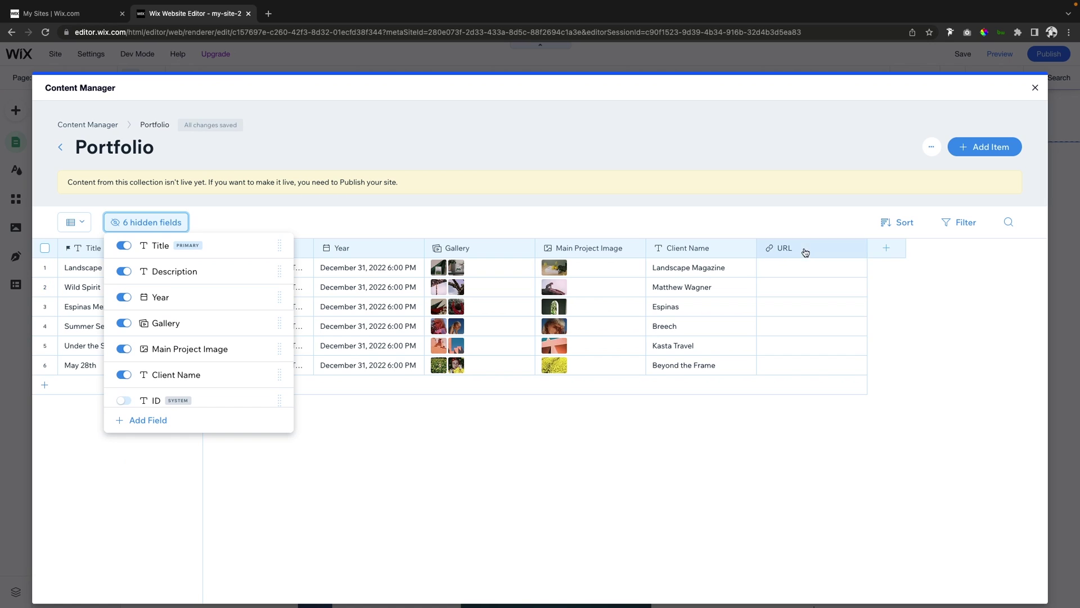
{"action": "left_click", "coordinate": [812, 268]}
{"action": "left_click", "coordinate": [812, 266]}
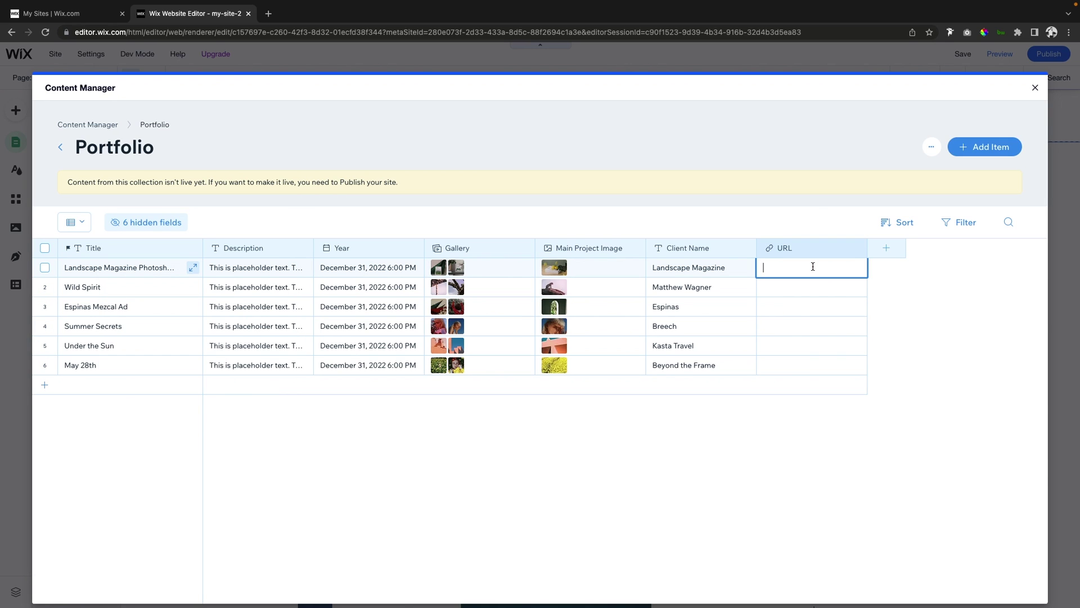
{"action": "type", "text": "https://www.apple.com/"}
{"action": "left_click", "coordinate": [786, 289]}
{"action": "type", "text": "https://www.apple.com/"}
{"action": "left_click", "coordinate": [785, 307]}
{"action": "type", "text": "https://www.apple.com/"}
{"action": "left_click", "coordinate": [786, 325]}
{"action": "type", "text": "https://www.apple.com/"}
{"action": "left_click", "coordinate": [787, 345]}
{"action": "type", "text": "https://www.apple.com/"}
{"action": "left_click", "coordinate": [786, 365]}
{"action": "type", "text": "https://www.apple.com/"}
{"action": "left_click", "coordinate": [912, 371]}
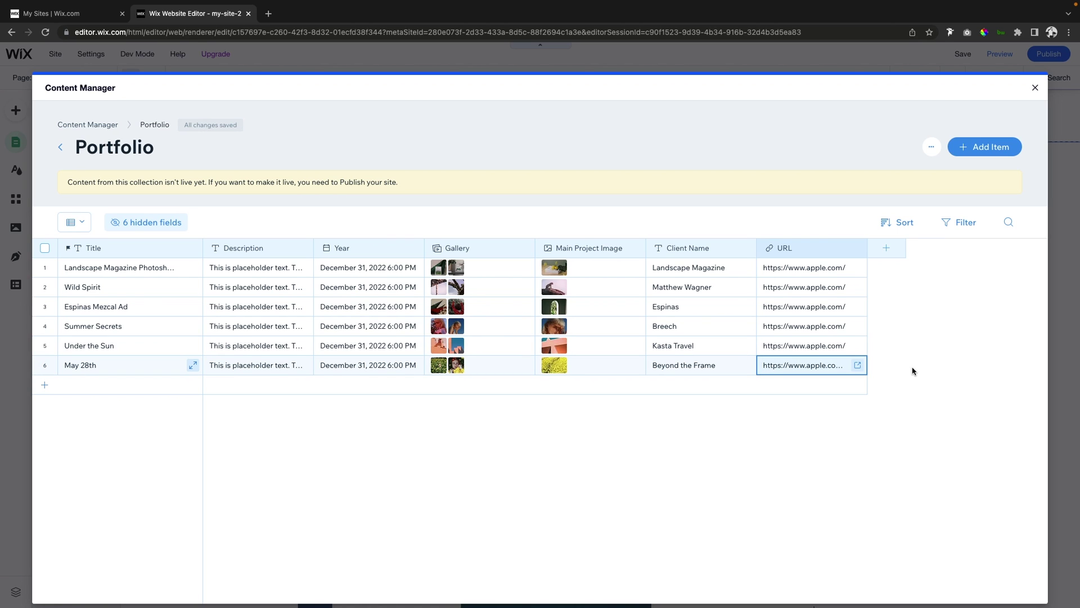
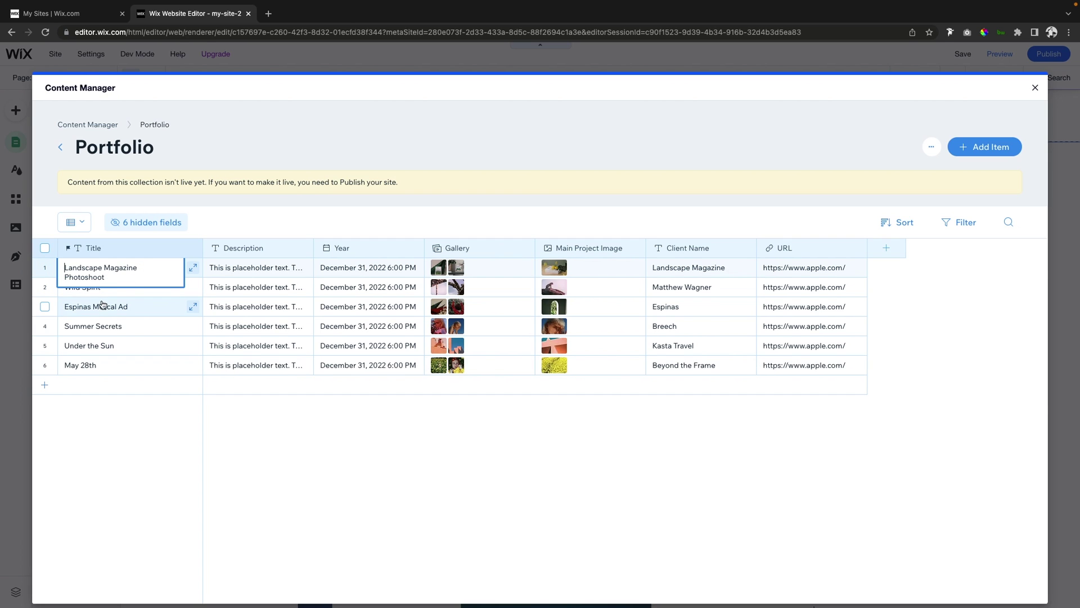
Step: Close the Portfolio collection and examine the site menu pages and the dynamic pages of the site
{"action": "left_click", "coordinate": [125, 332]}
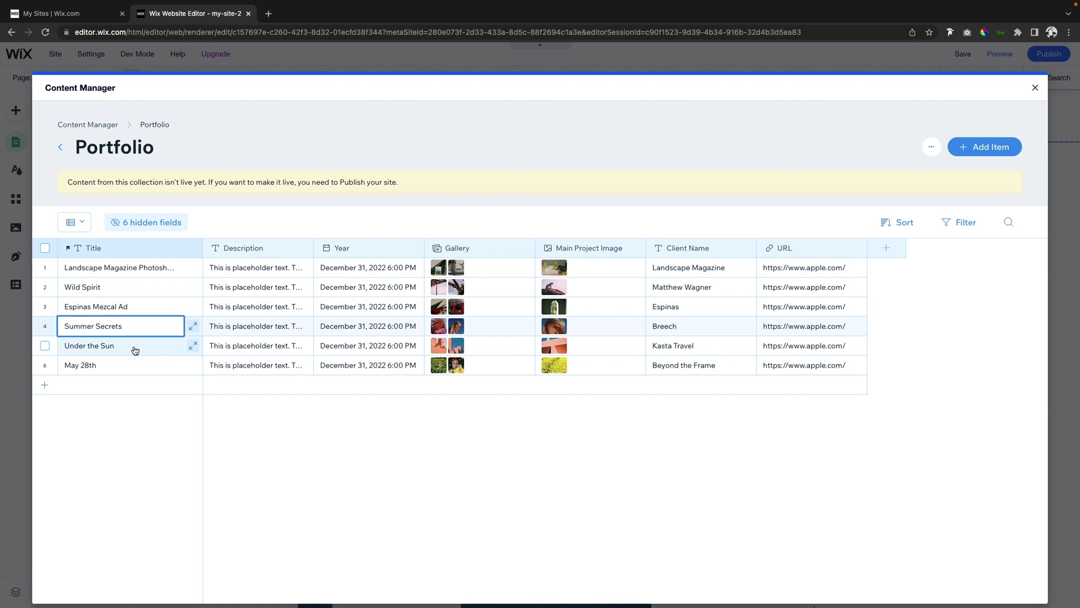
{"action": "left_click", "coordinate": [1035, 89]}
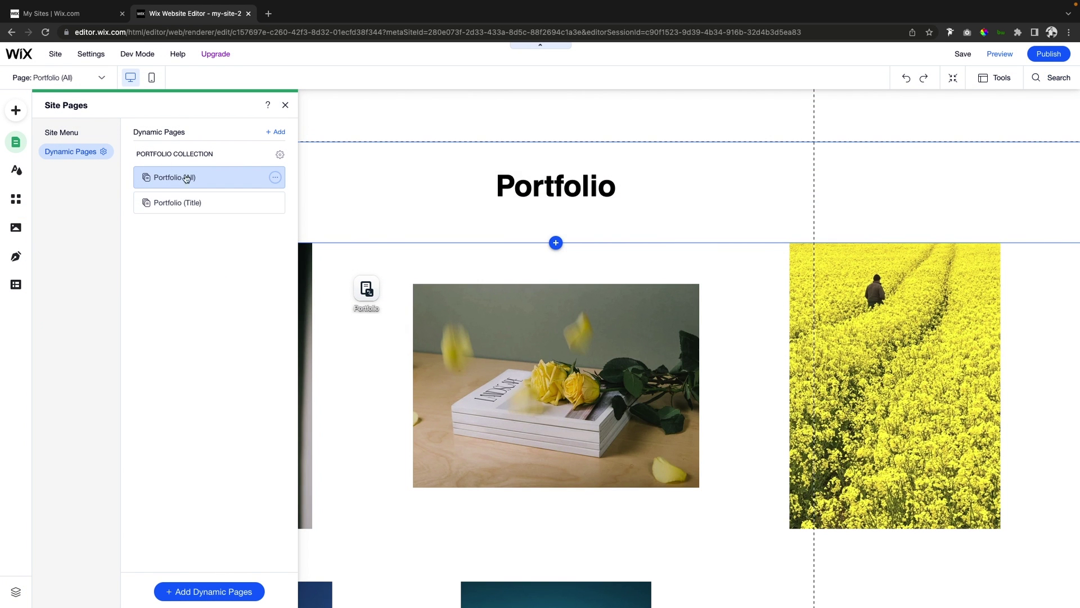
{"action": "left_click", "coordinate": [61, 135]}
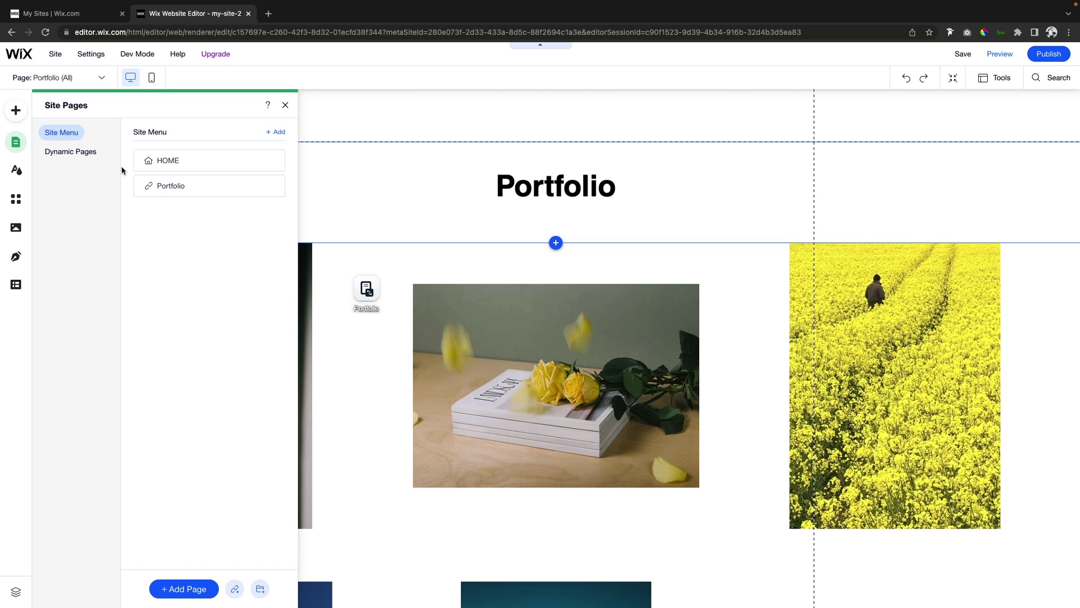
{"action": "left_click", "coordinate": [66, 155]}
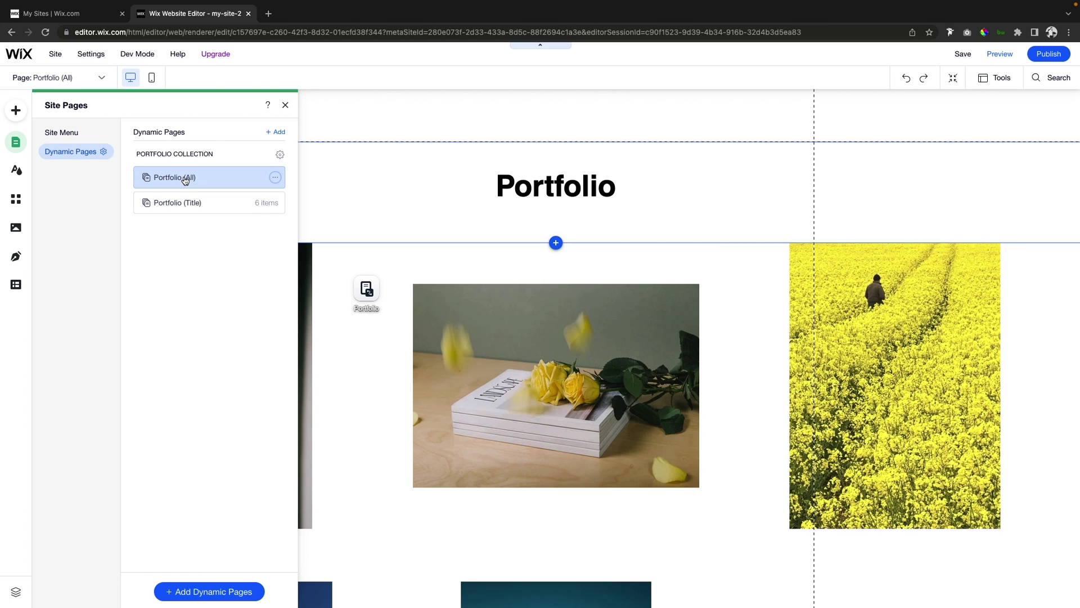
Step: Examine the layout of the Portfolio (All) page, then open the Portfolio (Title) dynamic page and look through it
{"action": "left_click", "coordinate": [448, 214]}
{"action": "scroll", "coordinate": [449, 217], "scroll_direction": "down", "scroll_amount": 8}
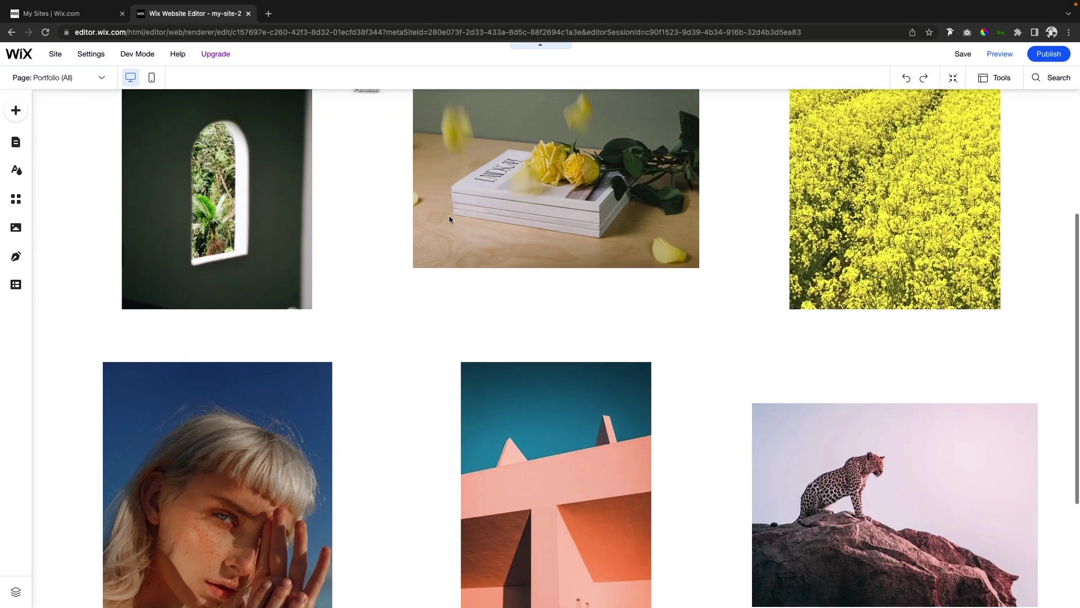
{"action": "scroll", "coordinate": [449, 219], "scroll_direction": "up", "scroll_amount": 8}
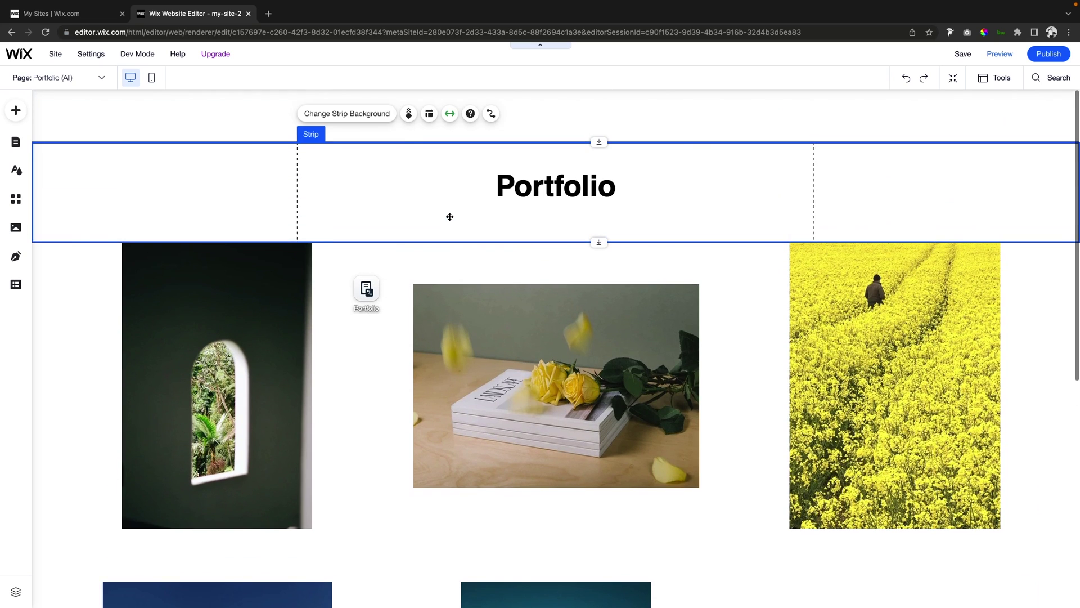
{"action": "left_click", "coordinate": [70, 78]}
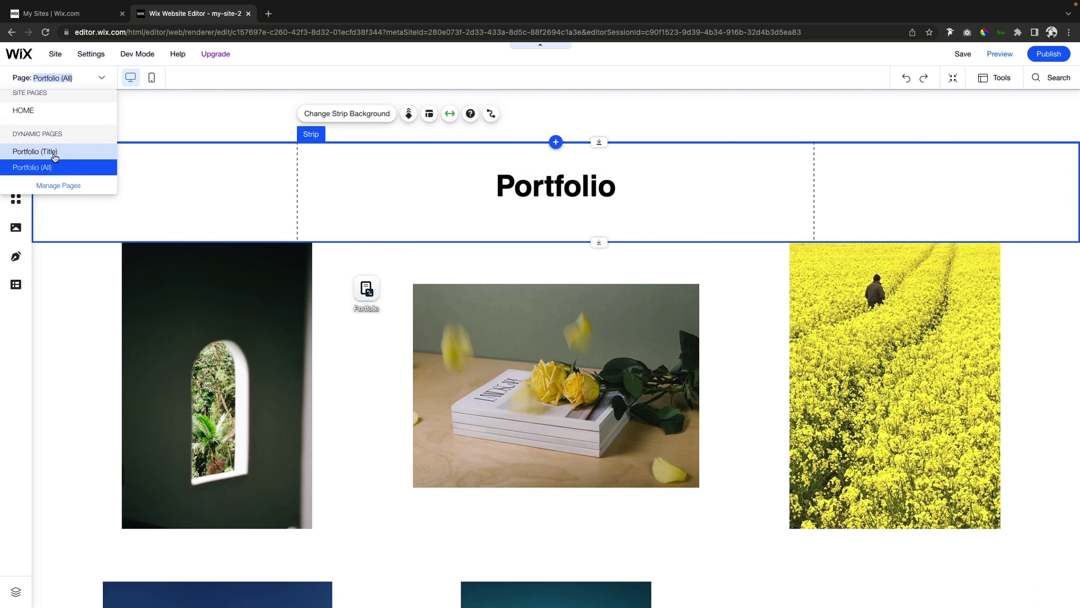
{"action": "left_click", "coordinate": [35, 152]}
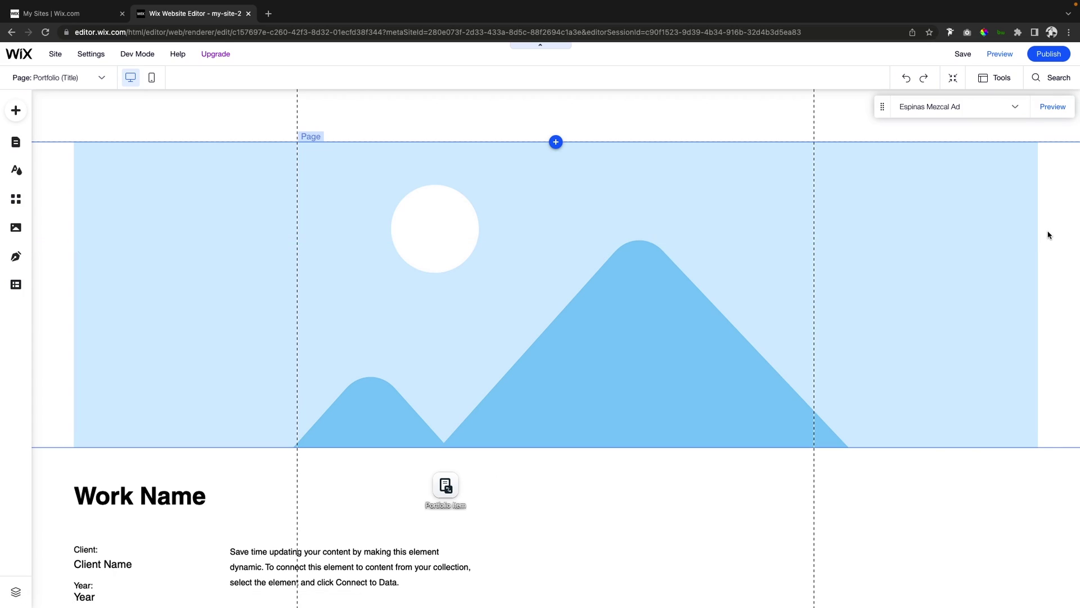
{"action": "scroll", "coordinate": [1049, 235], "scroll_direction": "down", "scroll_amount": 4}
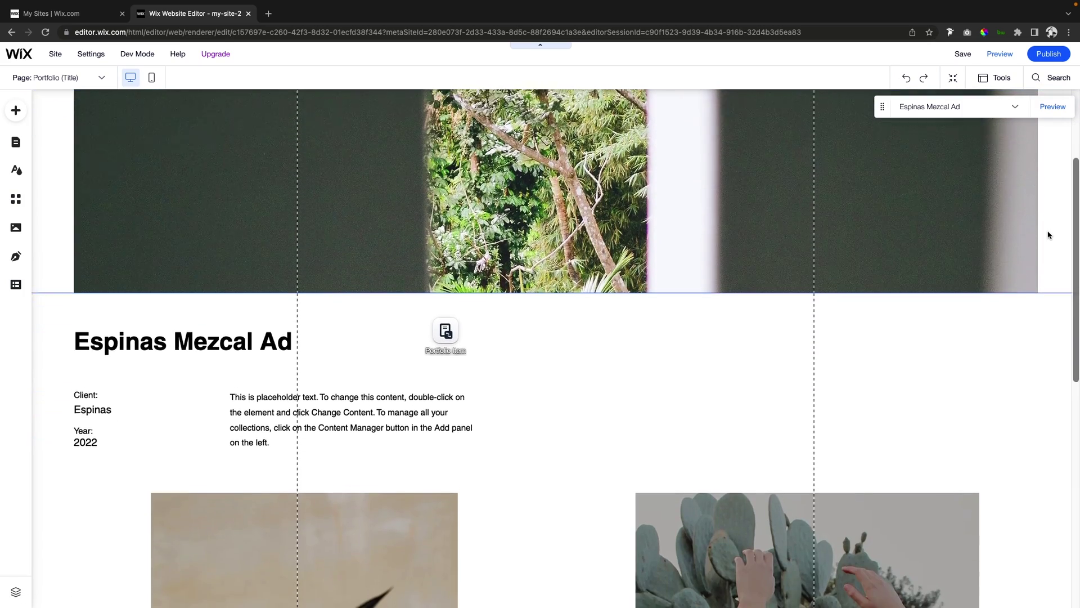
{"action": "scroll", "coordinate": [1049, 235], "scroll_direction": "up", "scroll_amount": 4}
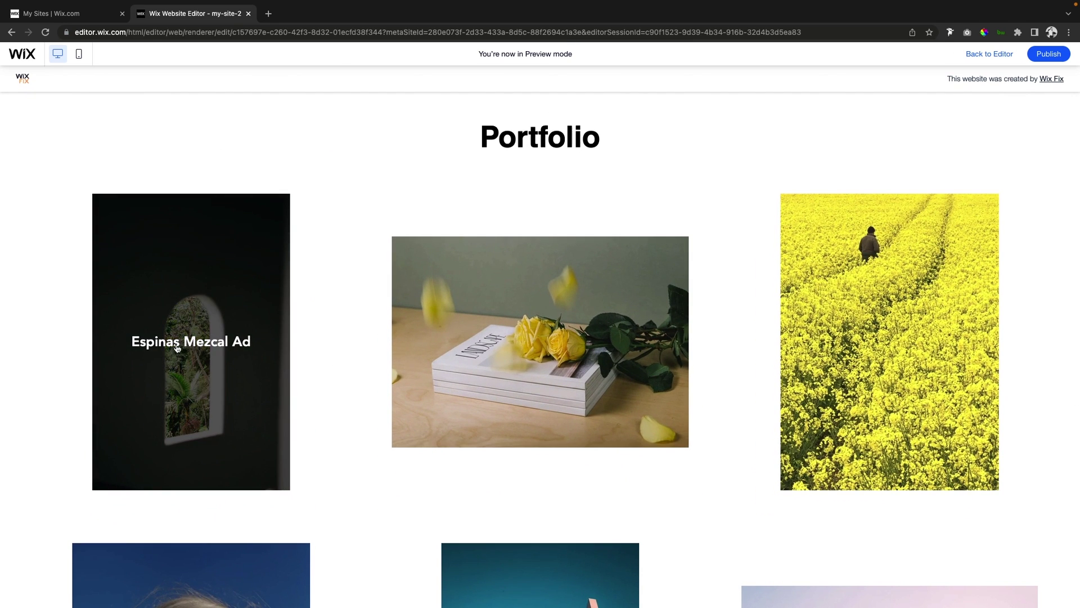
Step: Open the Espinas Mezcal Ad item from the previewed gallery and look through its full item page
{"action": "left_click", "coordinate": [177, 348]}
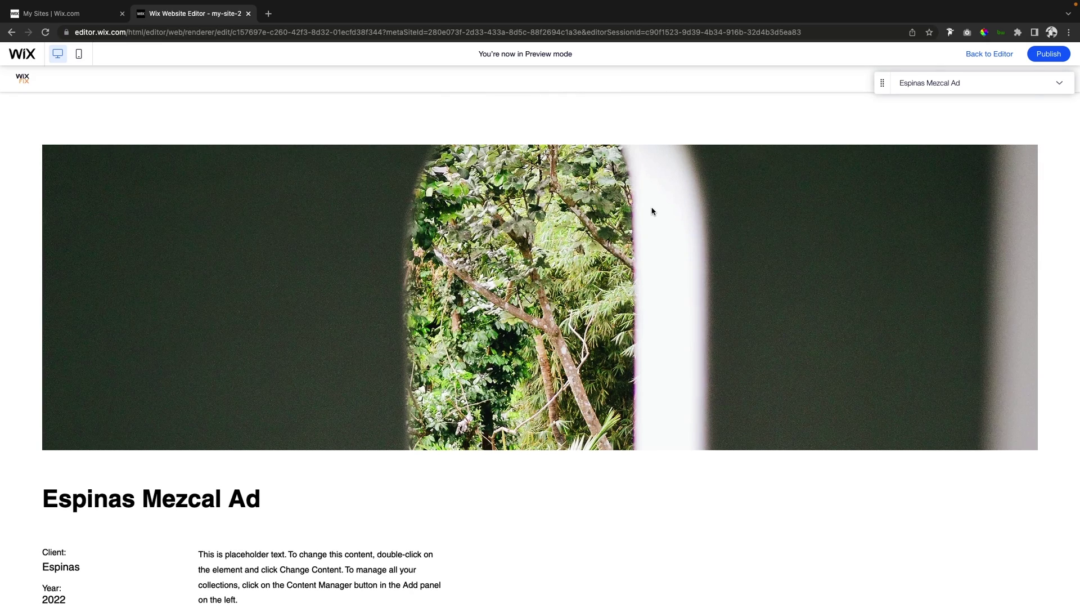
{"action": "scroll", "coordinate": [652, 211], "scroll_direction": "down", "scroll_amount": 7}
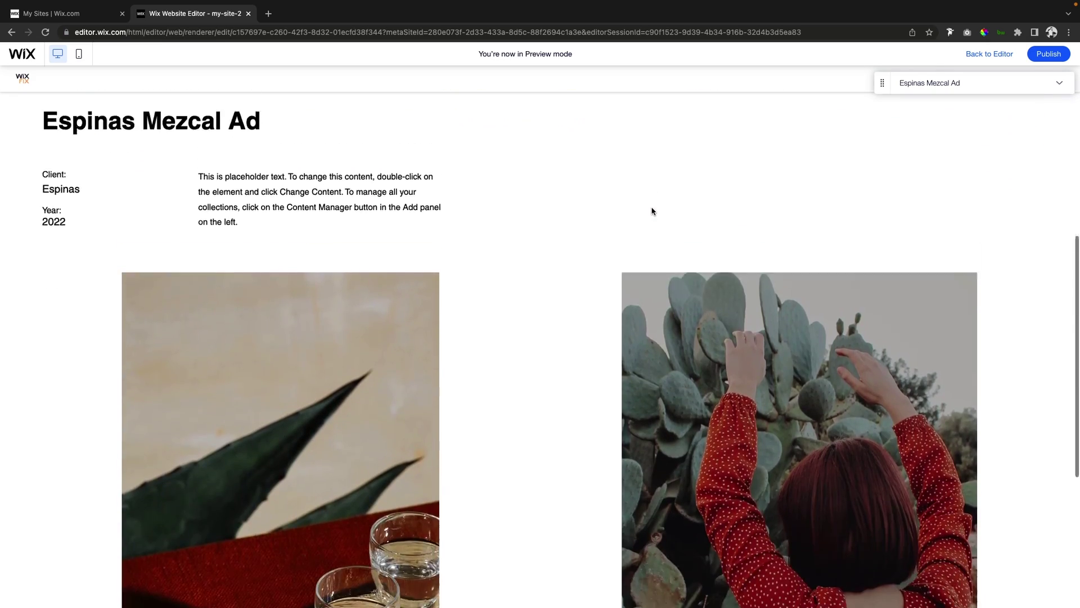
{"action": "scroll", "coordinate": [652, 211], "scroll_direction": "down", "scroll_amount": 5}
{"action": "scroll", "coordinate": [652, 211], "scroll_direction": "up", "scroll_amount": 8}
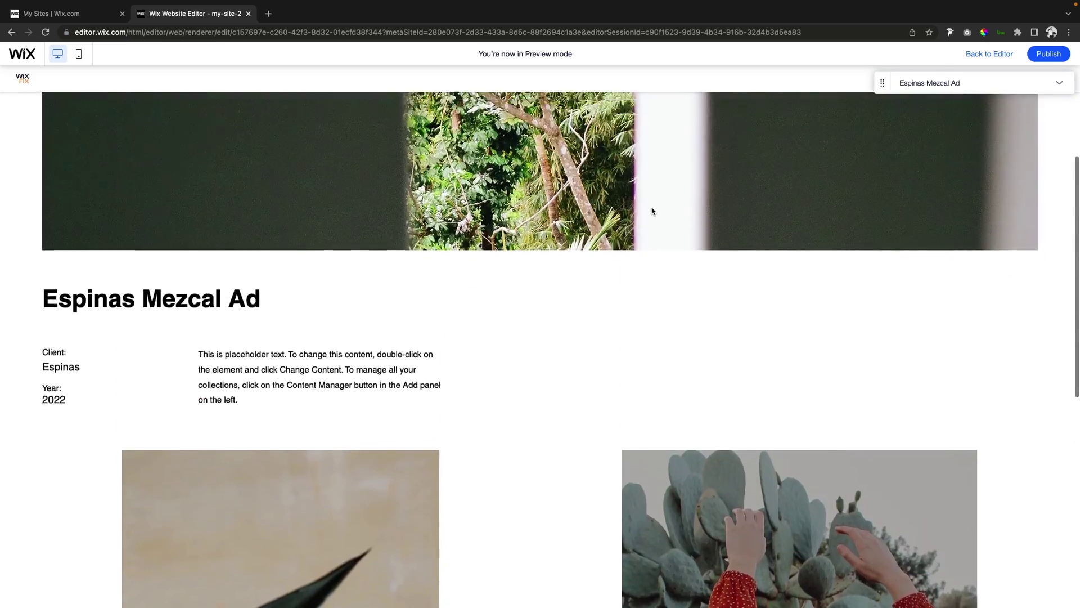
{"action": "scroll", "coordinate": [652, 210], "scroll_direction": "up", "scroll_amount": 4}
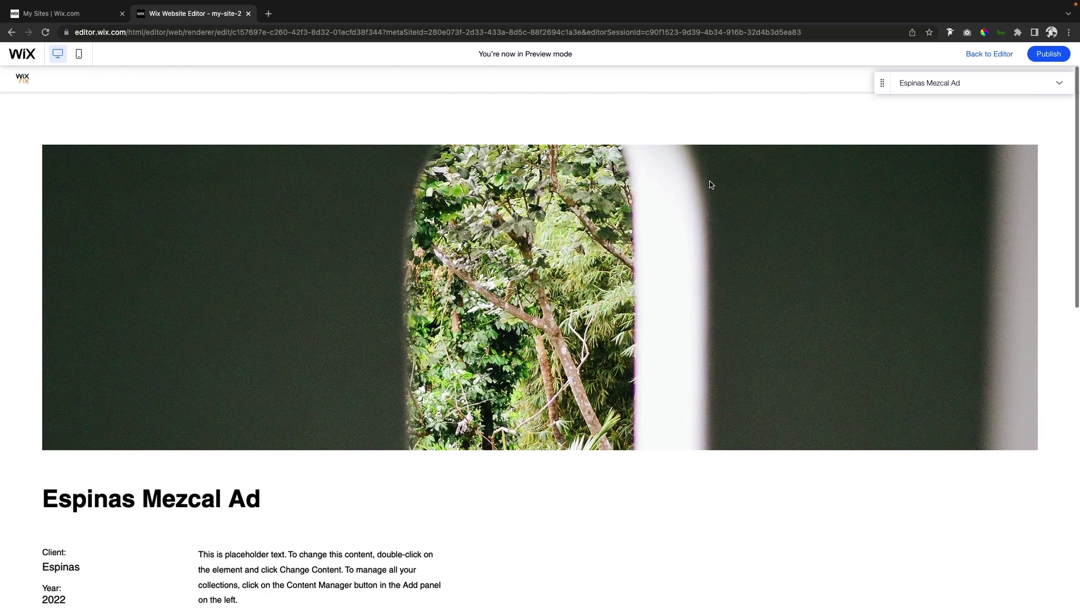
Step: Return from the preview to the editor, switch to the Portfolio (All) page, and select its gallery and title strip in turn
{"action": "left_click", "coordinate": [987, 56]}
{"action": "left_click", "coordinate": [63, 81]}
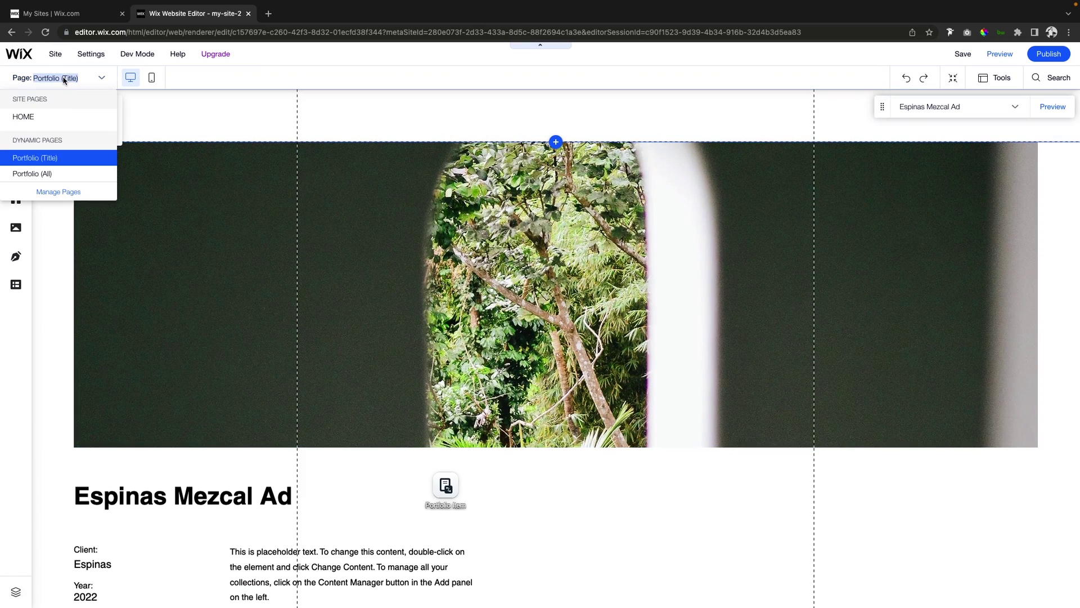
{"action": "left_click", "coordinate": [48, 174]}
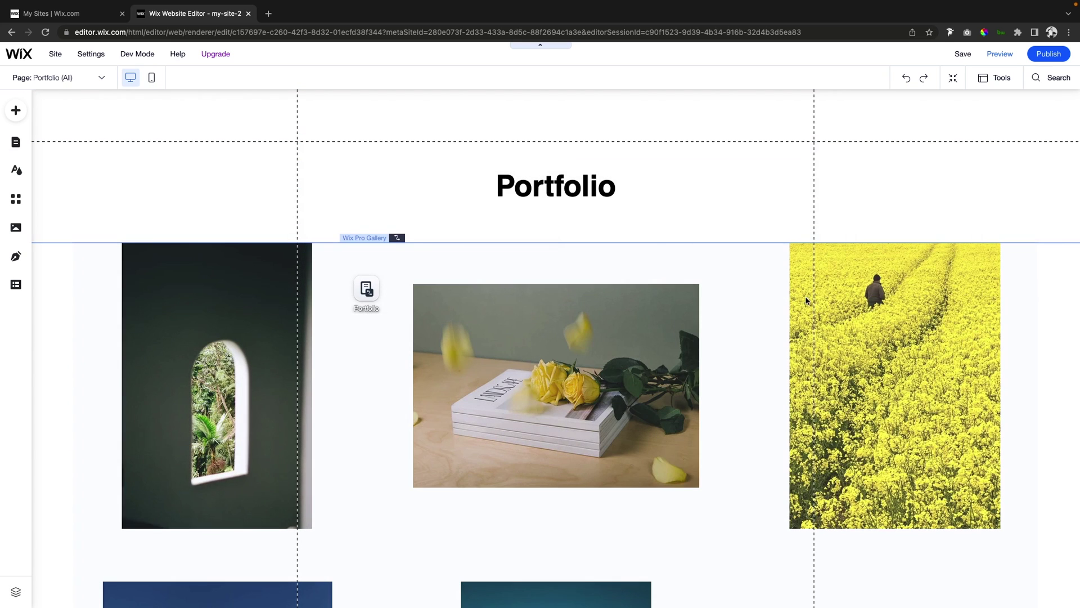
{"action": "left_click", "coordinate": [756, 300]}
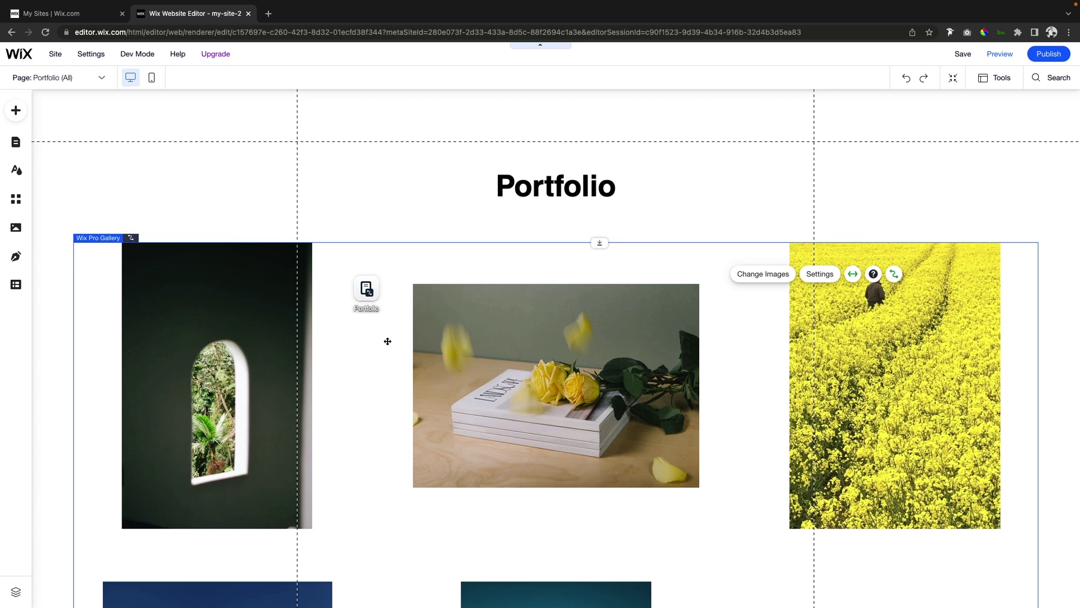
{"action": "left_click", "coordinate": [364, 192]}
{"action": "left_click", "coordinate": [306, 190]}
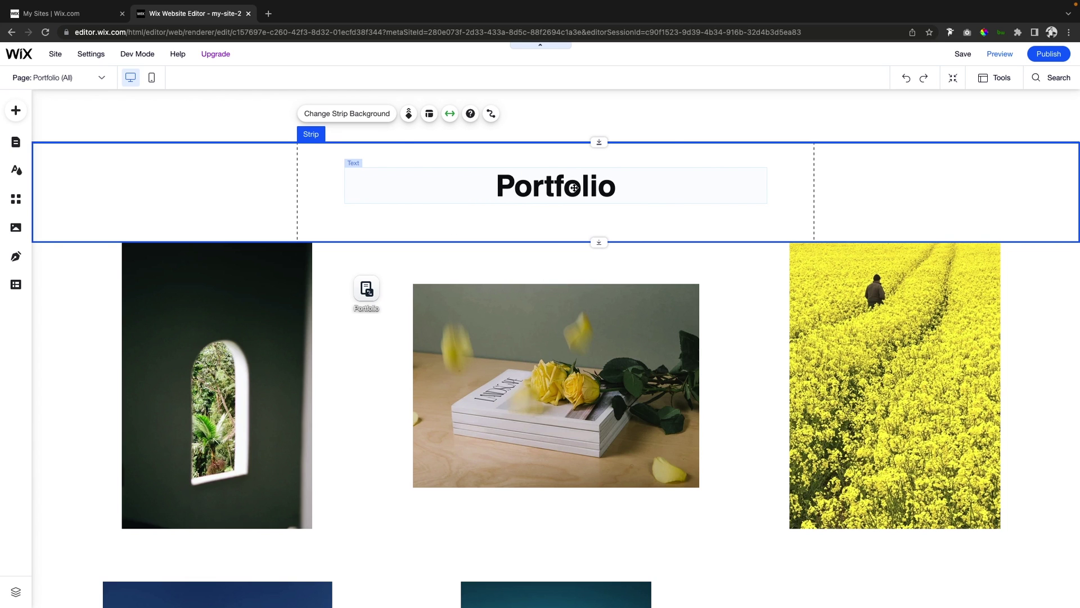
Step: Extend the empty strip below the portfolio gallery downward to make room for a call to action
{"action": "scroll", "coordinate": [728, 331], "scroll_direction": "down", "scroll_amount": 7}
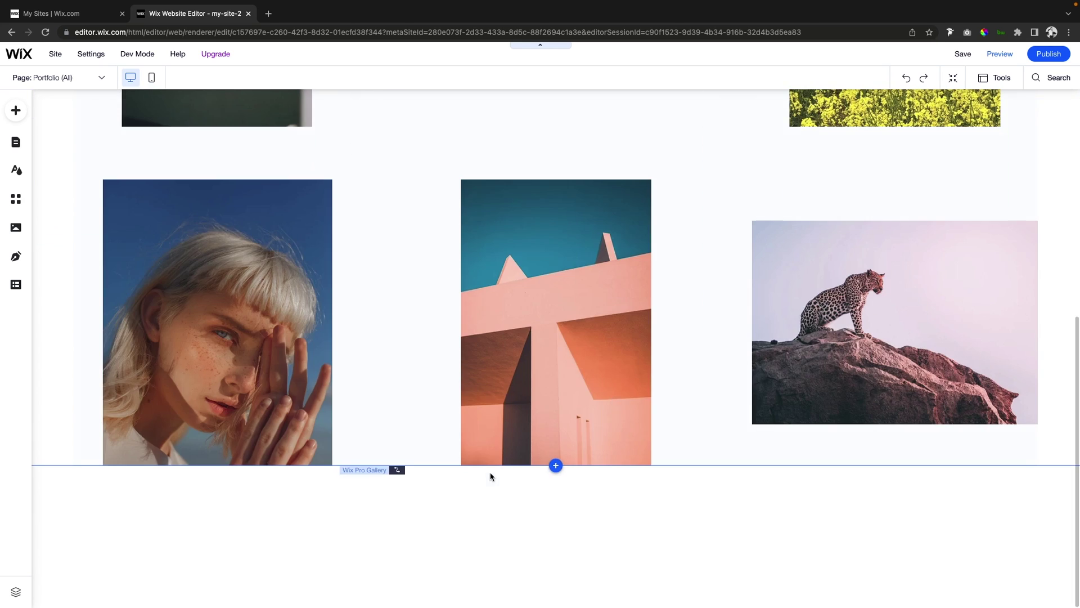
{"action": "left_click", "coordinate": [552, 489]}
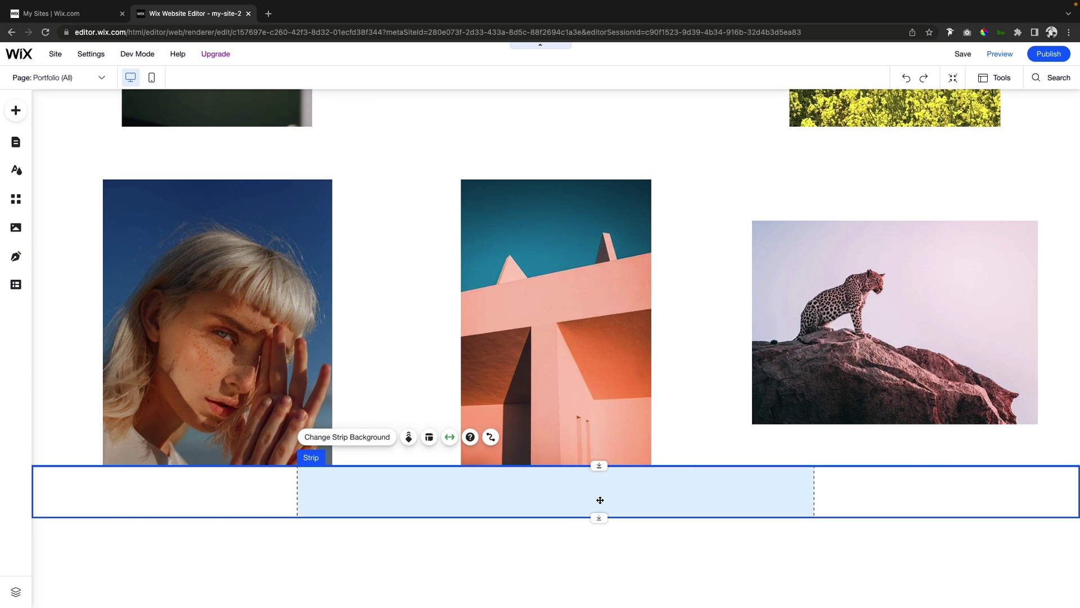
{"action": "left_click_drag", "start_coordinate": [598, 517], "coordinate": [599, 607]}
{"action": "scroll", "coordinate": [625, 438], "scroll_direction": "down", "scroll_amount": 2}
{"action": "left_click_drag", "start_coordinate": [599, 517], "coordinate": [596, 606]}
{"action": "scroll", "coordinate": [591, 450], "scroll_direction": "down", "scroll_amount": 2}
{"action": "left_click_drag", "start_coordinate": [598, 517], "coordinate": [598, 551]}
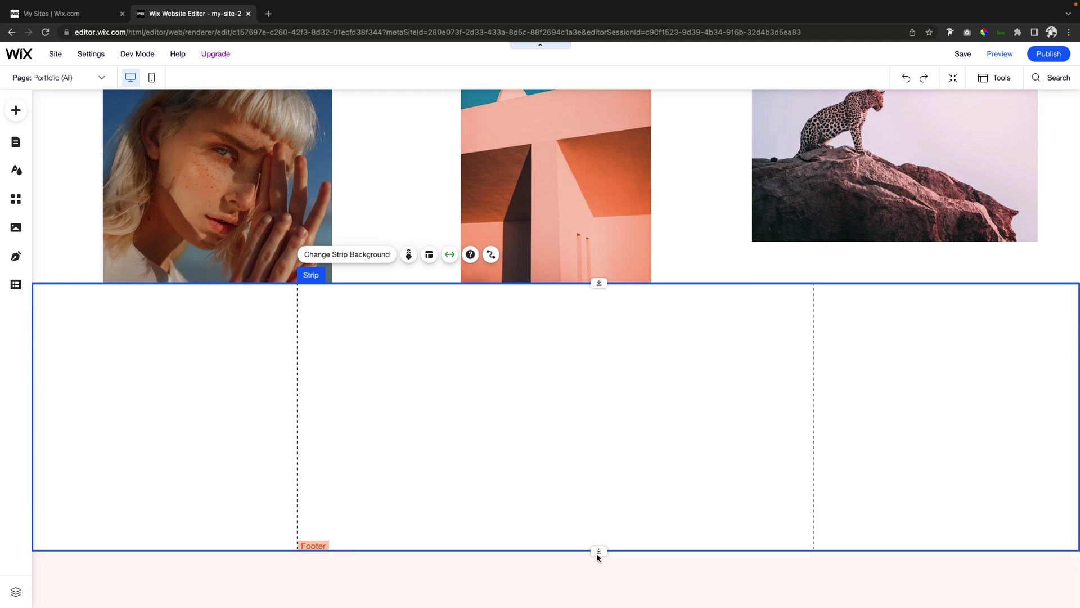
Step: Add a Heading 1 themed text inside the empty strip below the gallery, undoing the extra move of the text
{"action": "left_click", "coordinate": [14, 110]}
{"action": "left_click", "coordinate": [52, 153]}
{"action": "left_click_drag", "start_coordinate": [281, 174], "coordinate": [552, 371]}
{"action": "left_click_drag", "start_coordinate": [647, 383], "coordinate": [525, 360]}
{"action": "key", "text": "super+z"}
Step: Replace the heading text with "Like what you see?" and "Let's get to work!" on a second line
{"action": "left_click", "coordinate": [392, 318]}
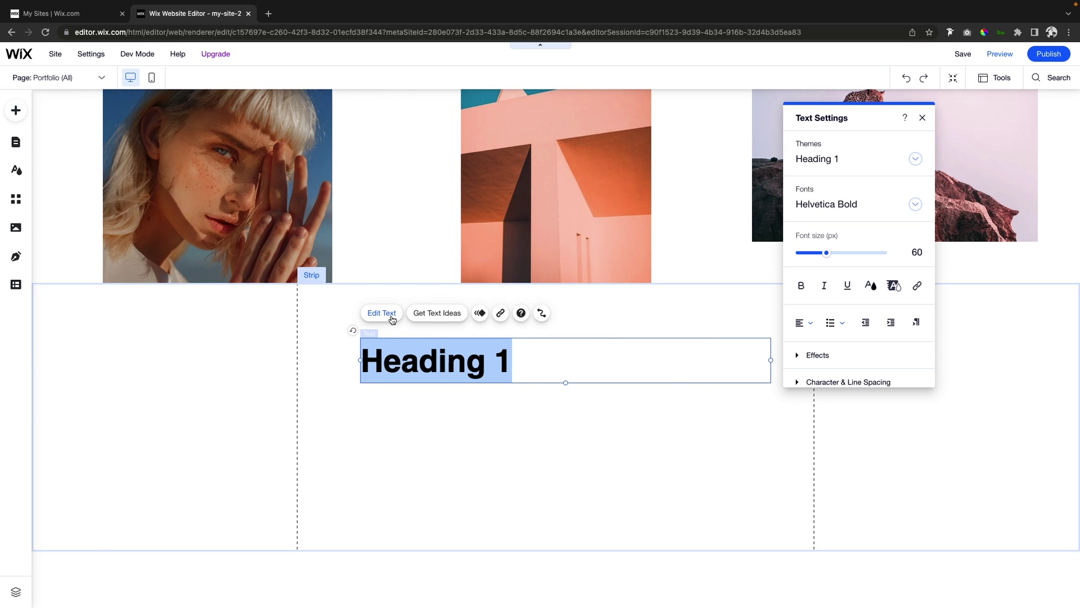
{"action": "type", "text": "Like "}
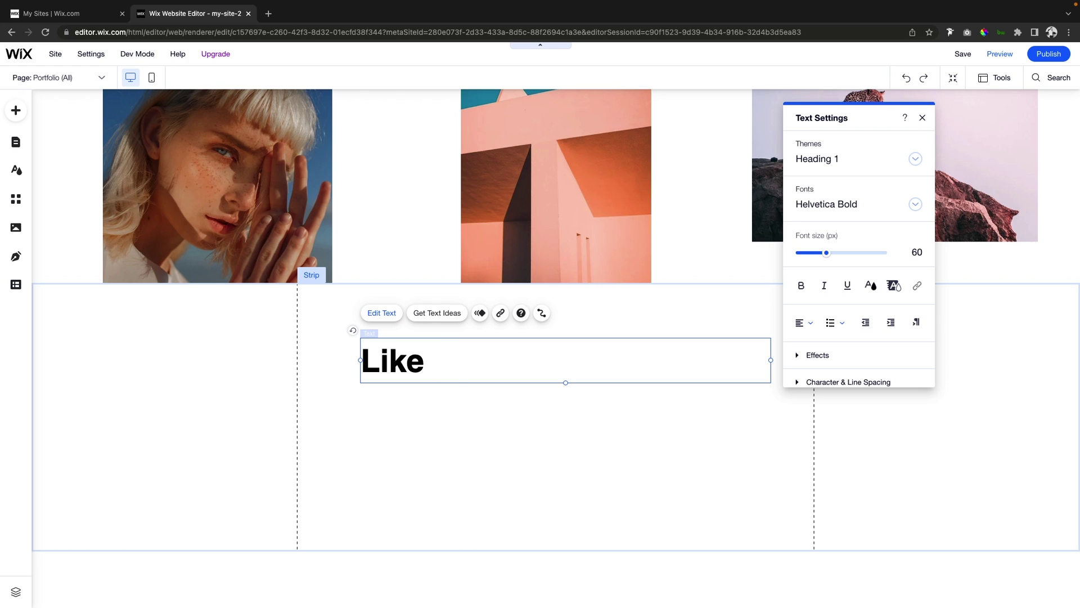
{"action": "type", "text": "what you see?"}
{"action": "key", "text": "Return"}
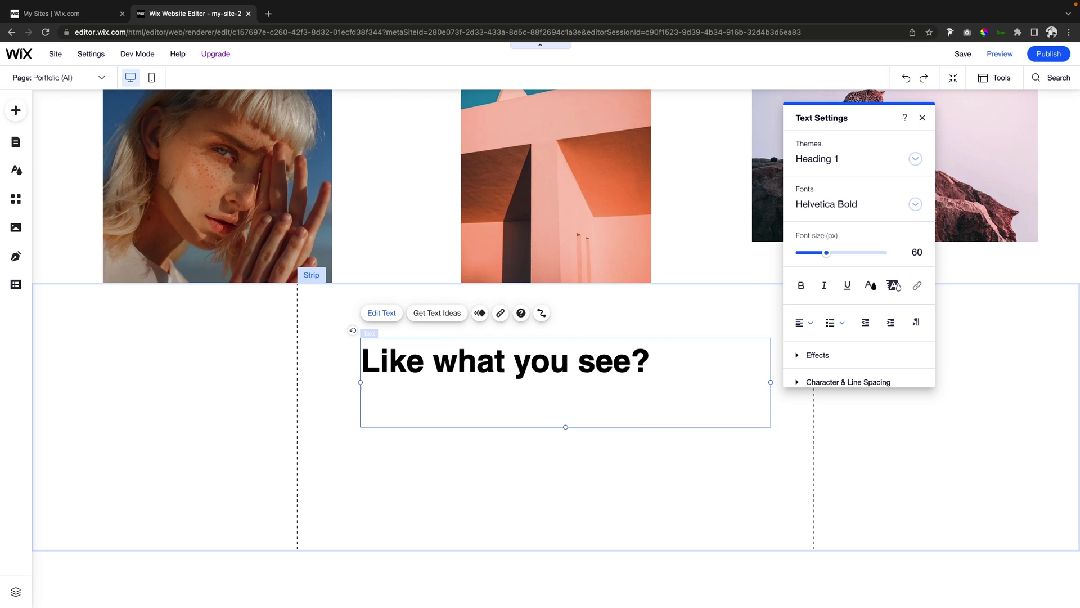
{"action": "type", "text": "Let's get tot"}
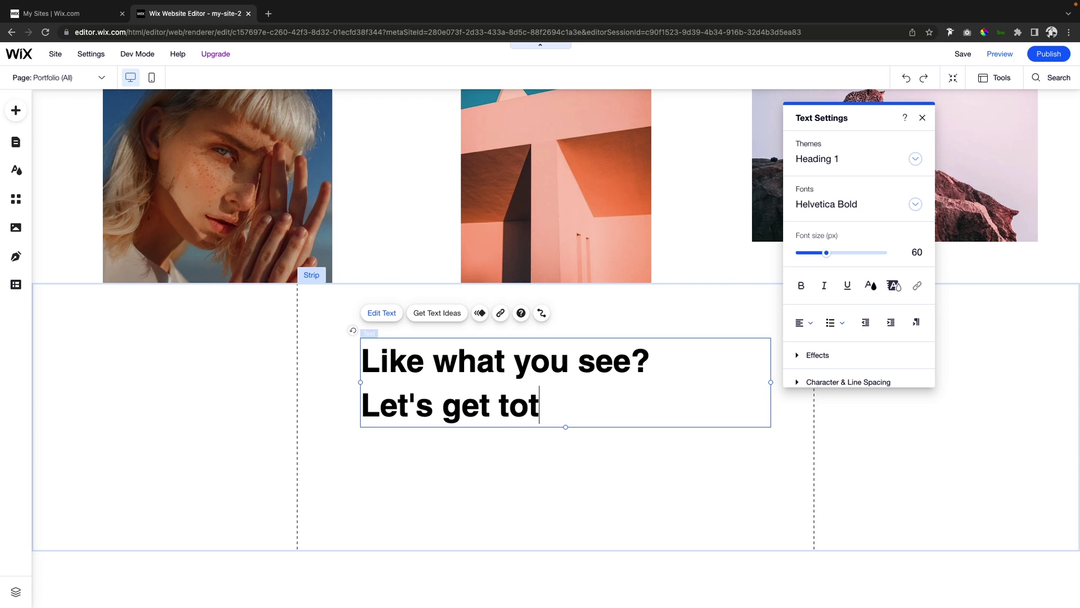
{"action": "key", "text": "BackSpace"}
{"action": "type", "text": "work!"}
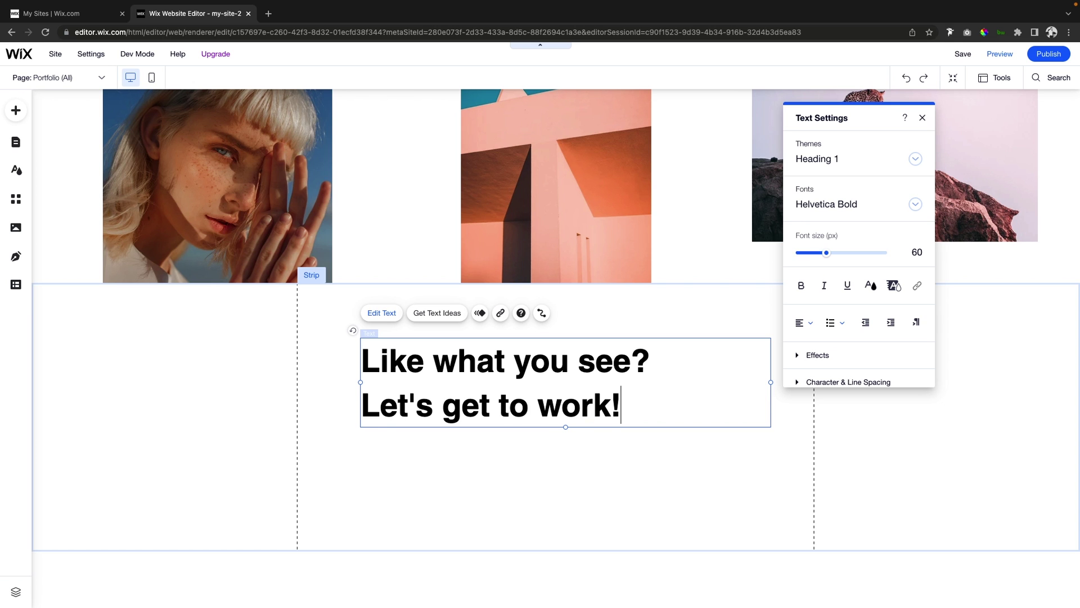
Step: Color the line "Let's get to work!" in the theme's bright blue and shift the text block slightly left and down
{"action": "key", "text": "shift+Home"}
{"action": "left_click", "coordinate": [870, 285]}
{"action": "left_click", "coordinate": [840, 215]}
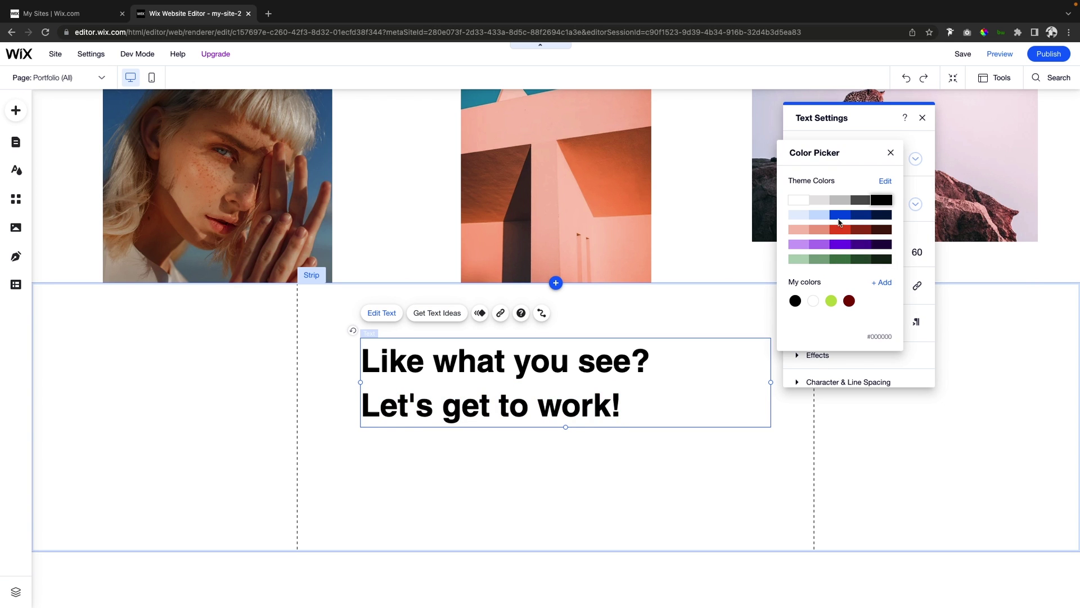
{"action": "left_click", "coordinate": [504, 427]}
{"action": "left_click_drag", "start_coordinate": [416, 390], "coordinate": [397, 396]}
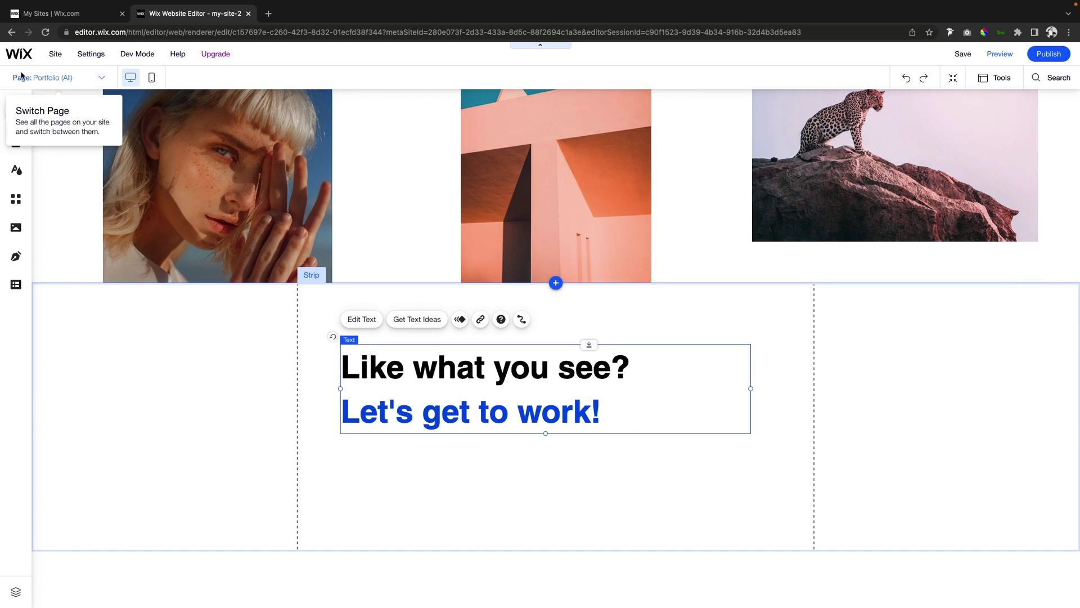
Step: Add a blue-outlined themed button beneath the heading, aligned with its left edge, and label it "Get in Touch"
{"action": "left_click", "coordinate": [15, 111]}
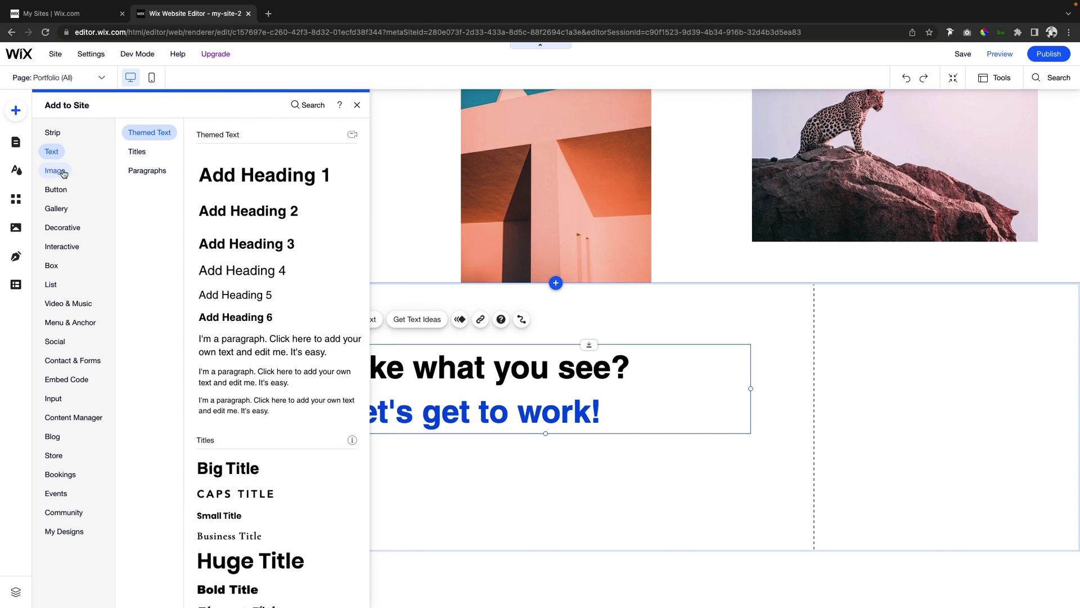
{"action": "mouse_move", "coordinate": [55, 172]}
{"action": "mouse_move", "coordinate": [54, 193]}
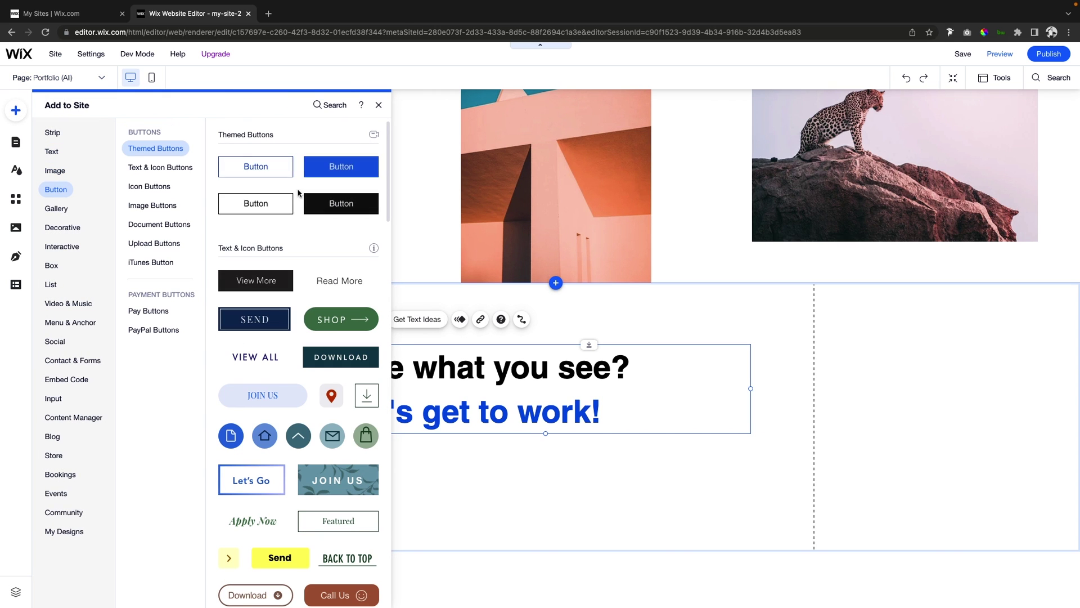
{"action": "left_click_drag", "start_coordinate": [256, 166], "coordinate": [387, 460]}
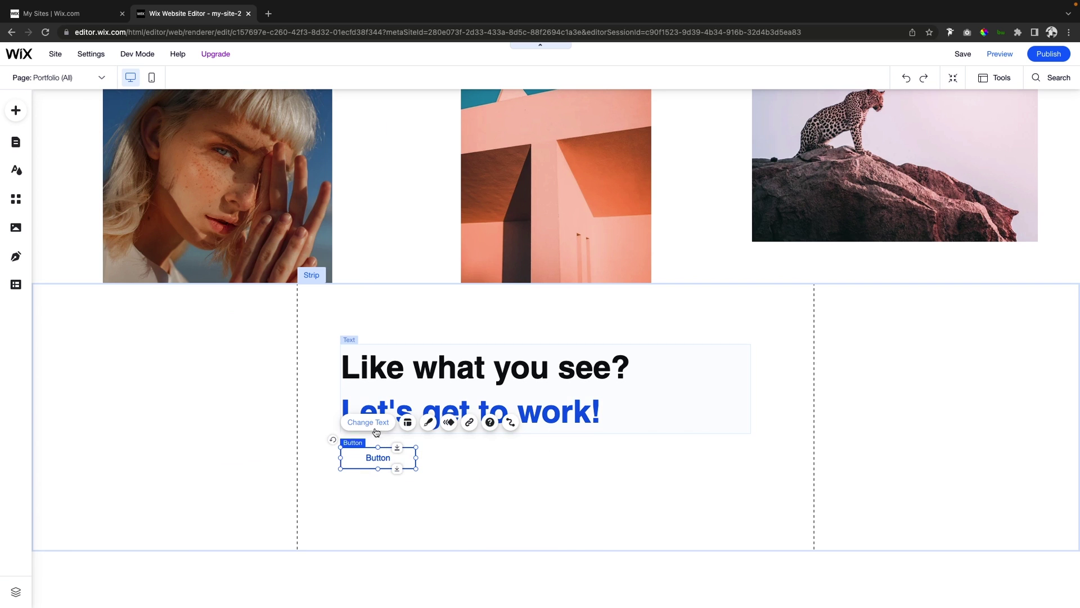
{"action": "left_click", "coordinate": [375, 429]}
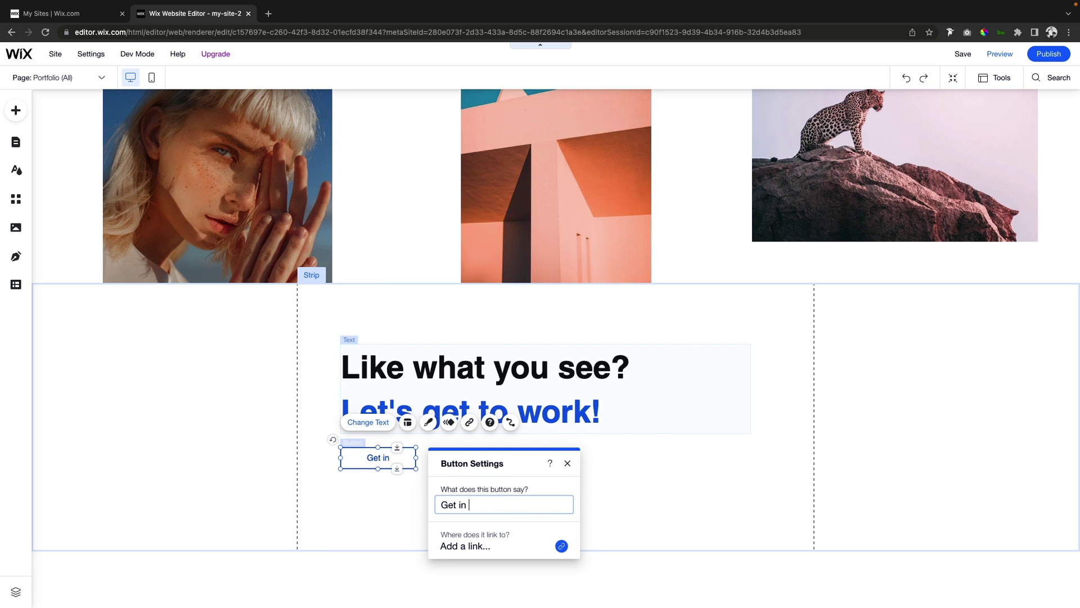
{"action": "left_click", "coordinate": [630, 450]}
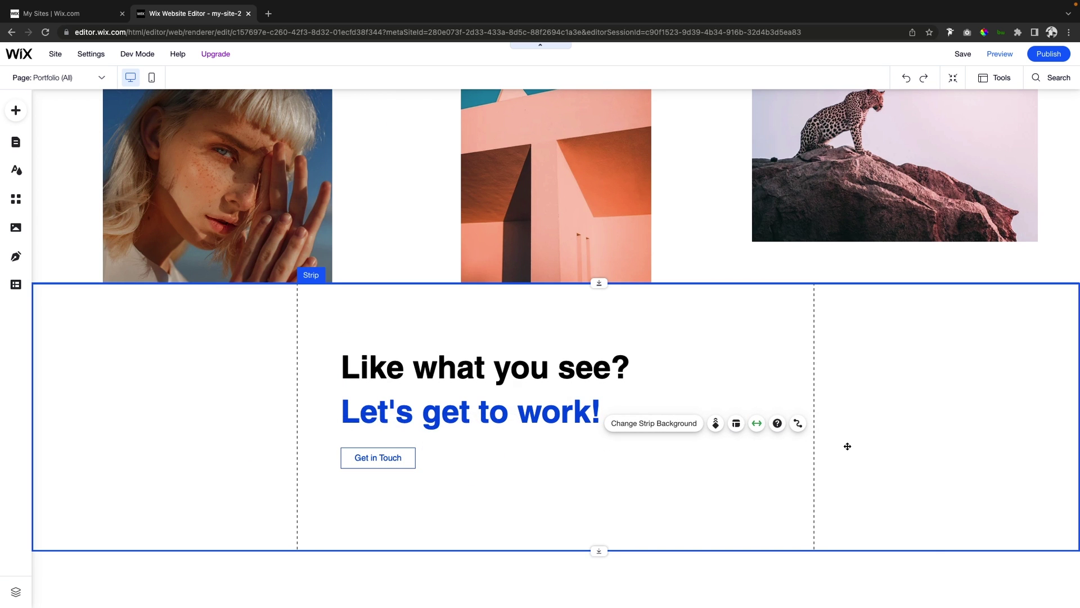
Step: Increase the height of the Portfolio title strip slightly and select the gallery below it
{"action": "scroll", "coordinate": [774, 454], "scroll_direction": "up", "scroll_amount": 10}
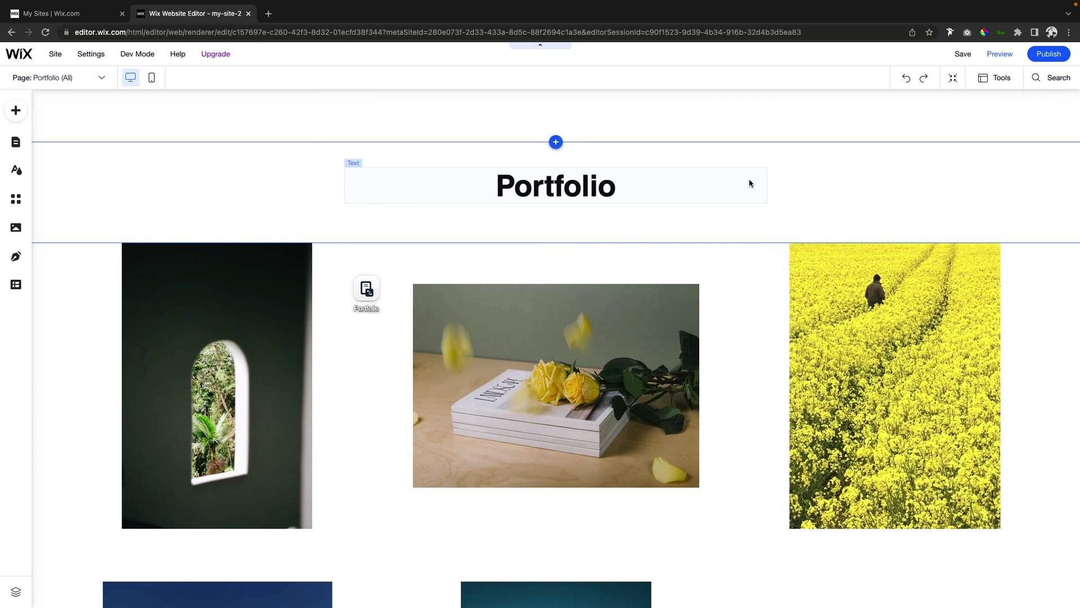
{"action": "left_click", "coordinate": [818, 180]}
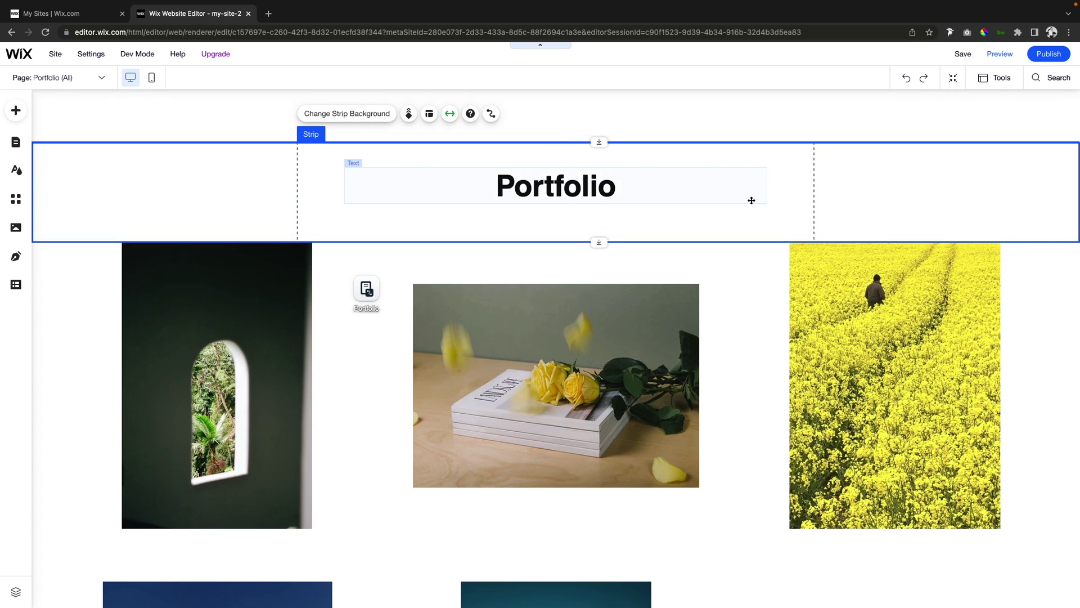
{"action": "mouse_move", "coordinate": [598, 244]}
{"action": "left_mouse_down"}
{"action": "mouse_move", "coordinate": [595, 322]}
{"action": "mouse_move", "coordinate": [599, 245]}
{"action": "left_mouse_up"}
{"action": "left_click", "coordinate": [729, 331]}
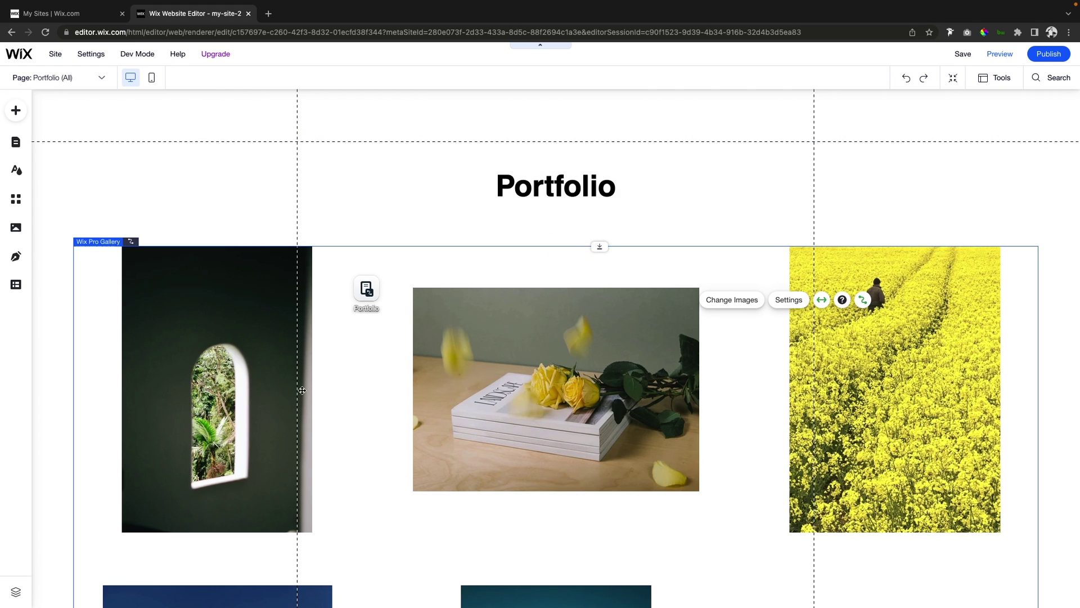
Step: Review the page layout from the gallery down to the "Like what you see?" strip and back up to the title
{"action": "scroll", "coordinate": [824, 393], "scroll_direction": "down", "scroll_amount": 10}
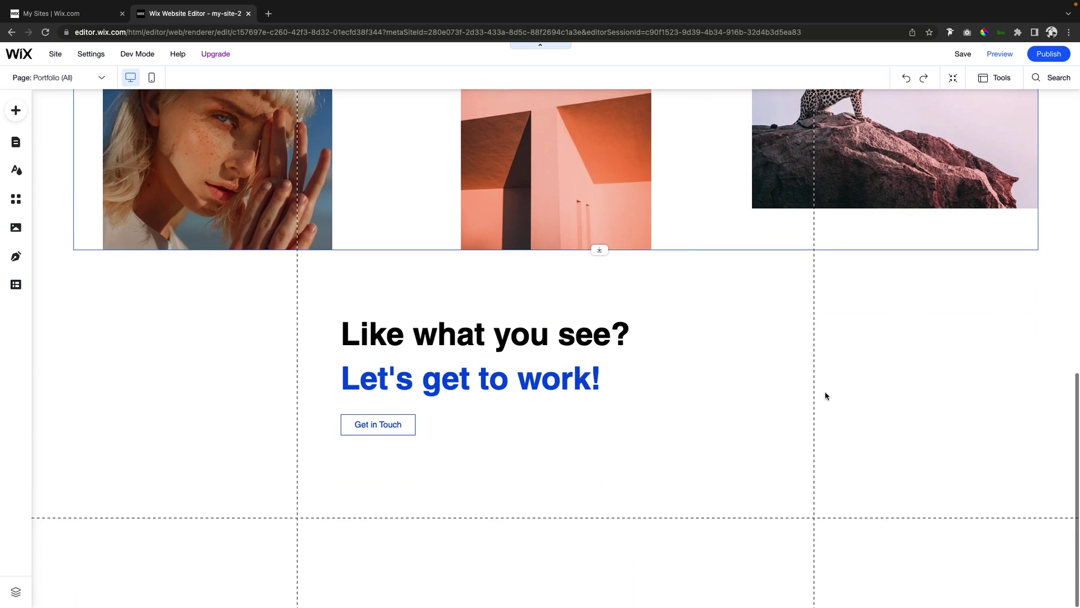
{"action": "left_click", "coordinate": [297, 360]}
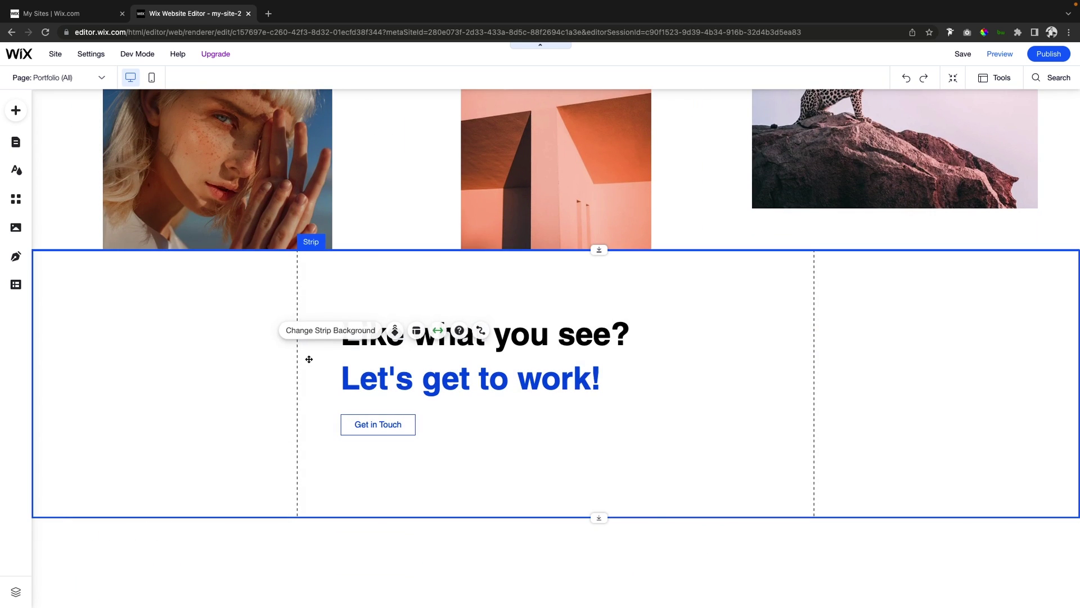
{"action": "scroll", "coordinate": [643, 350], "scroll_direction": "up", "scroll_amount": 5}
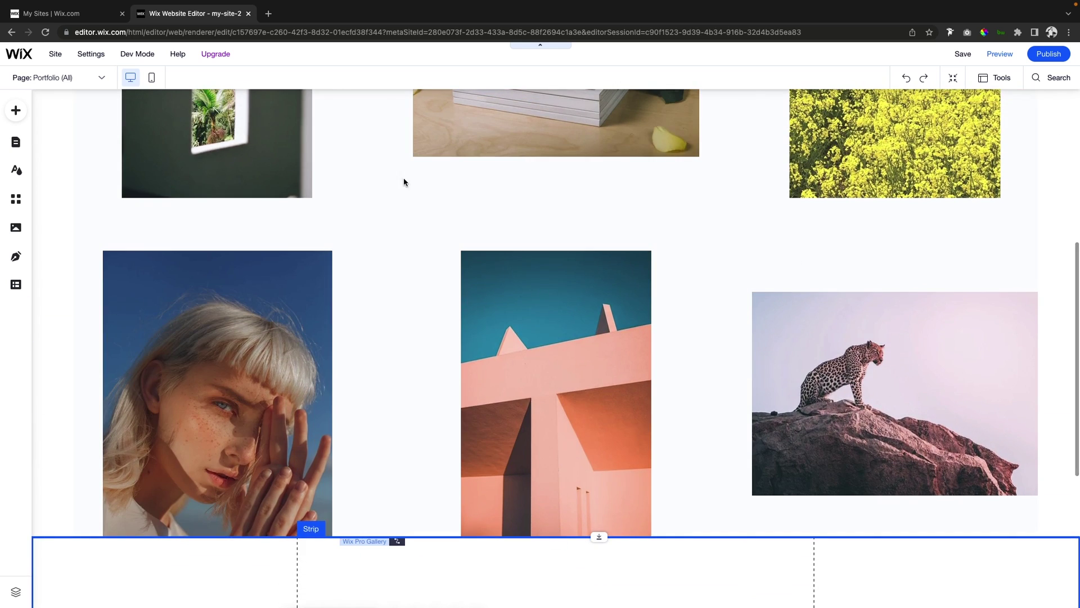
{"action": "scroll", "coordinate": [603, 171], "scroll_direction": "down", "scroll_amount": 4}
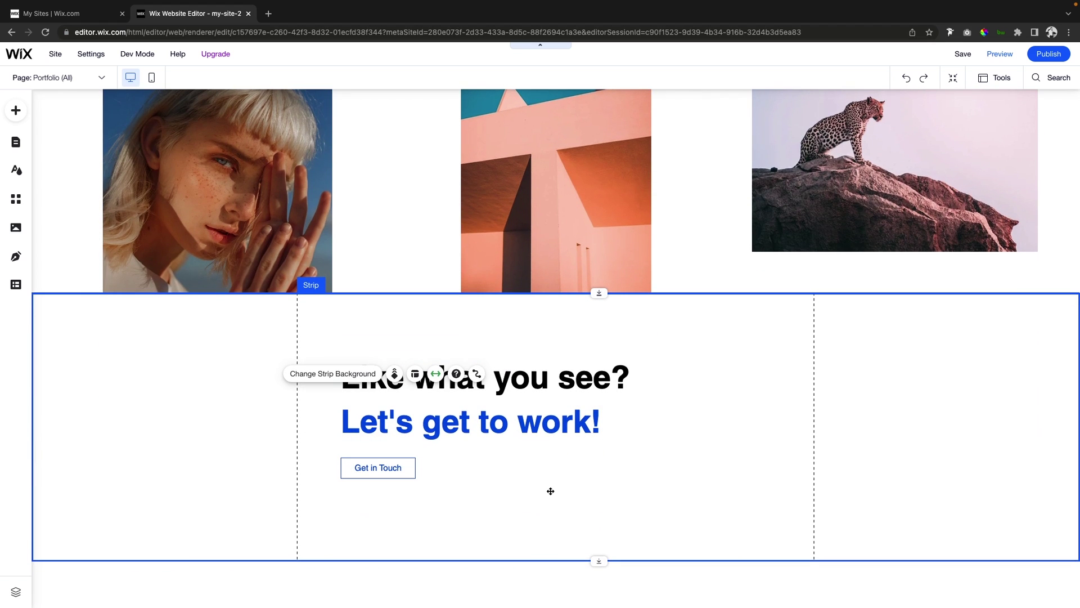
{"action": "scroll", "coordinate": [701, 437], "scroll_direction": "up", "scroll_amount": 11}
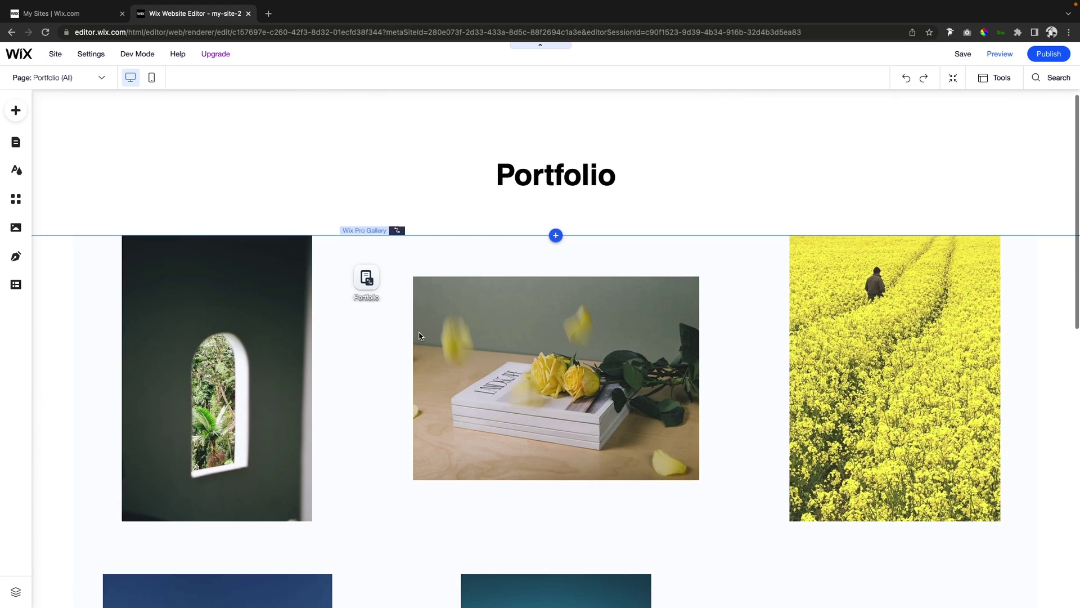
Step: Select the Wix Pro Gallery, look over its items, then open and close its settings
{"action": "left_click", "coordinate": [546, 354]}
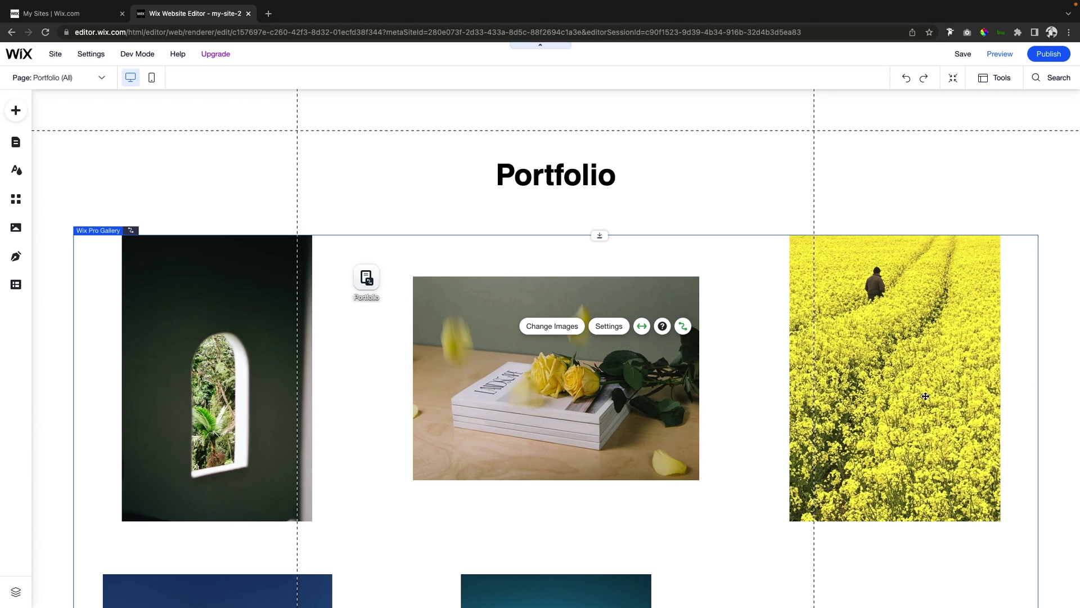
{"action": "scroll", "coordinate": [925, 396], "scroll_direction": "down", "scroll_amount": 5}
{"action": "scroll", "coordinate": [843, 371], "scroll_direction": "up", "scroll_amount": 5}
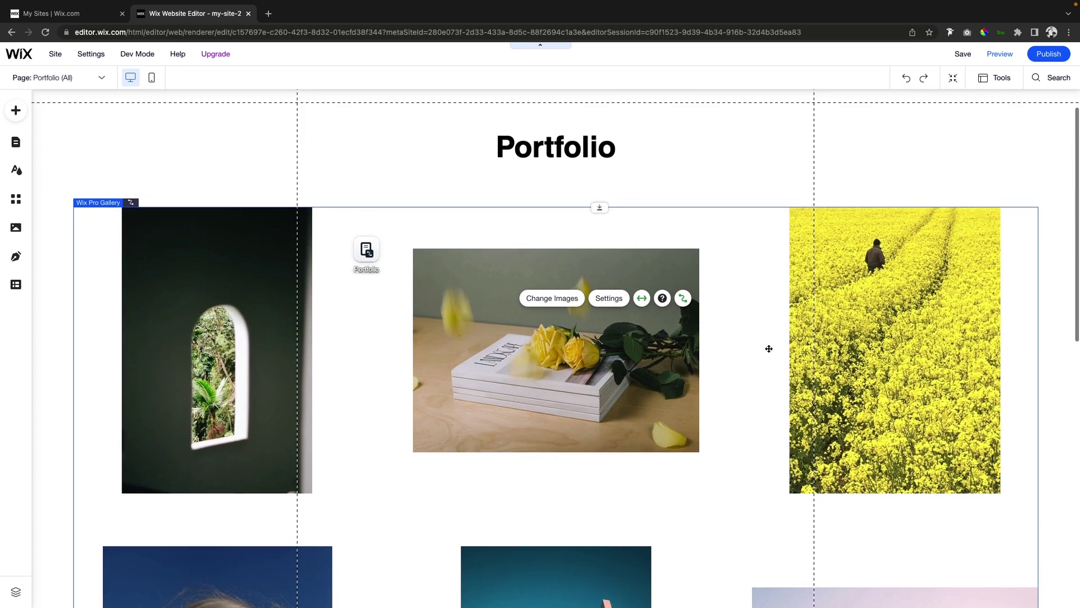
{"action": "left_click", "coordinate": [617, 302]}
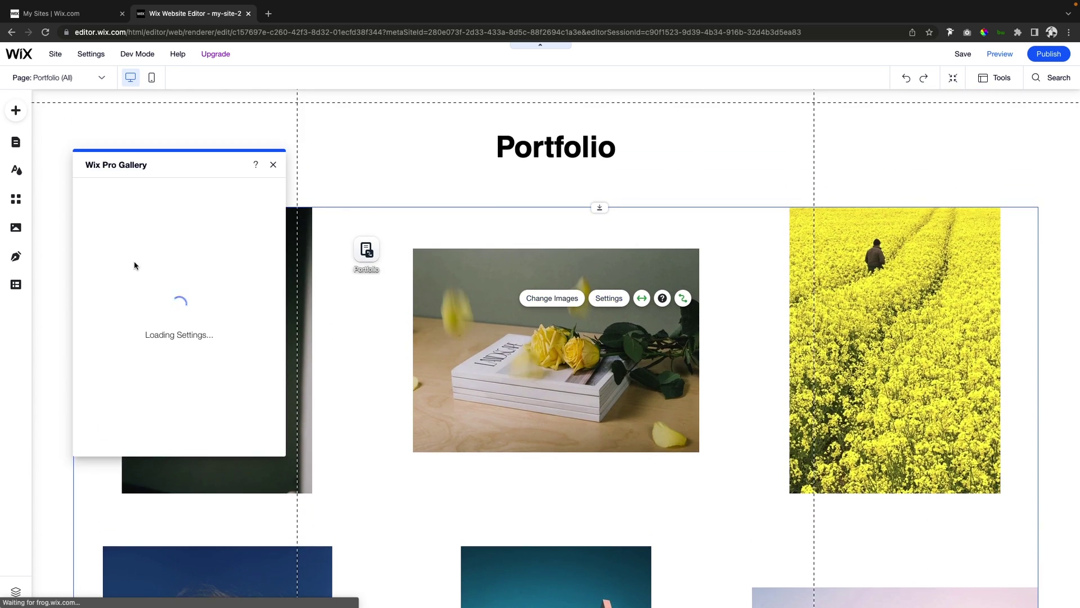
{"action": "left_click", "coordinate": [273, 164]}
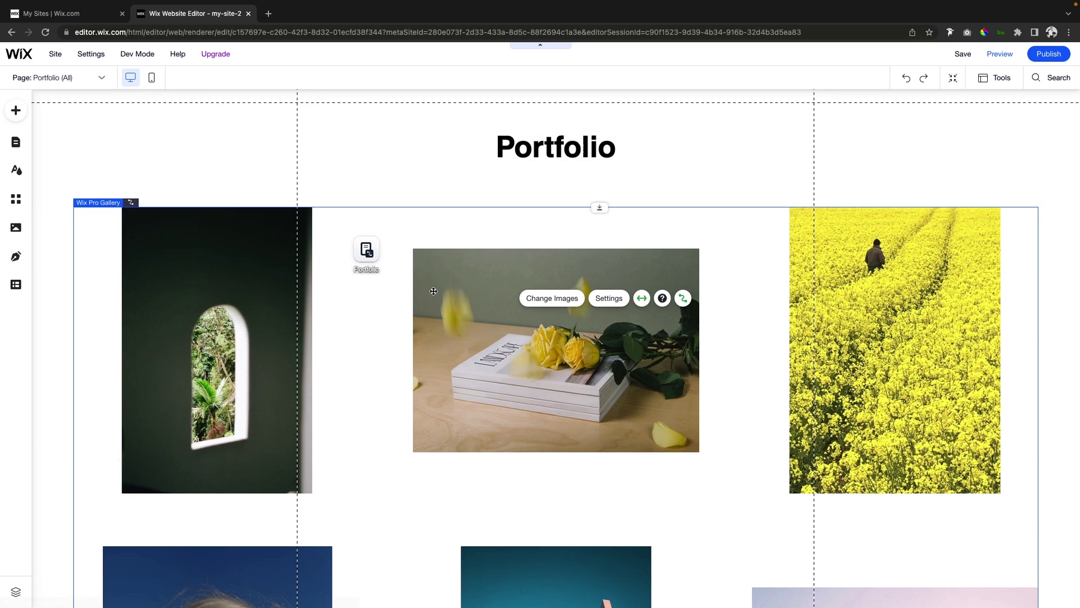
Step: Delete the Wix Pro Gallery below the Portfolio title
{"action": "key", "text": "Delete"}
{"action": "left_click", "coordinate": [313, 313]}
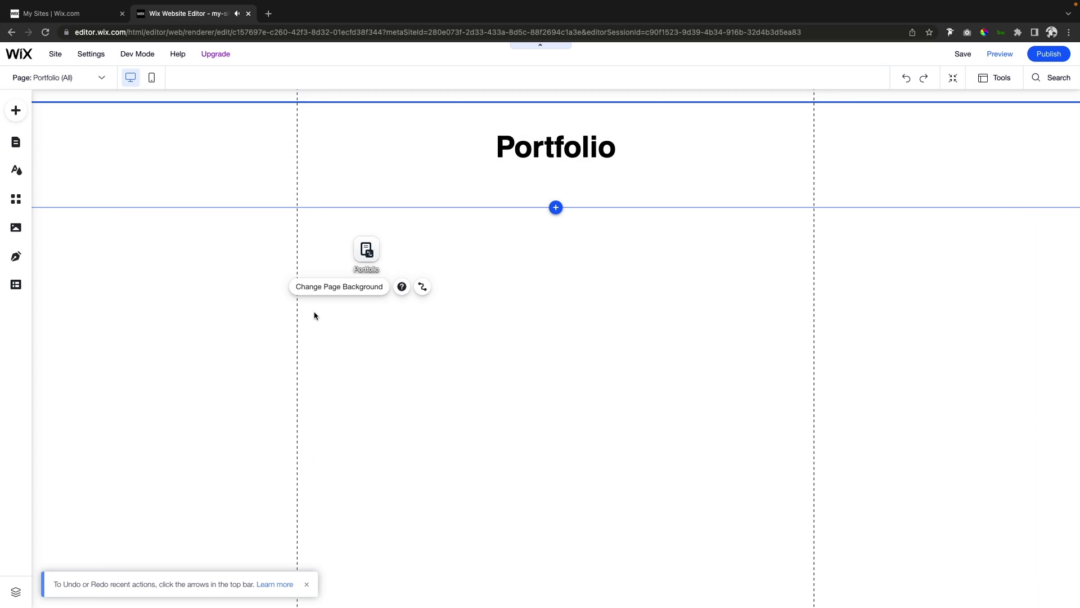
Step: Browse the repeater designs, then add a blank two-by-two repeater below the Portfolio title, aligned with the page gridlines
{"action": "left_click", "coordinate": [14, 111]}
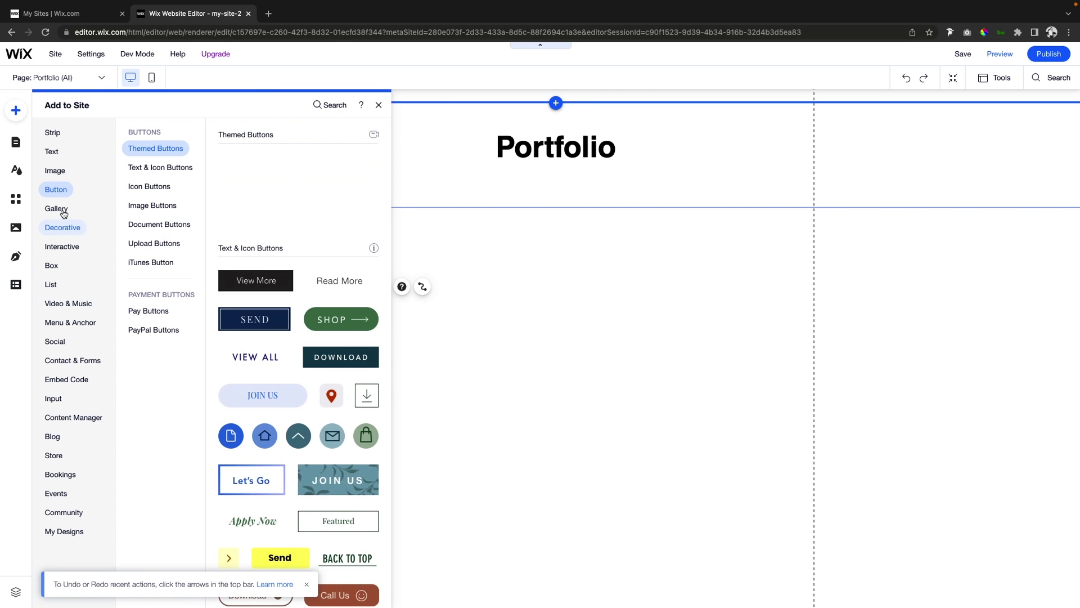
{"action": "left_click", "coordinate": [51, 265]}
{"action": "left_click", "coordinate": [53, 285]}
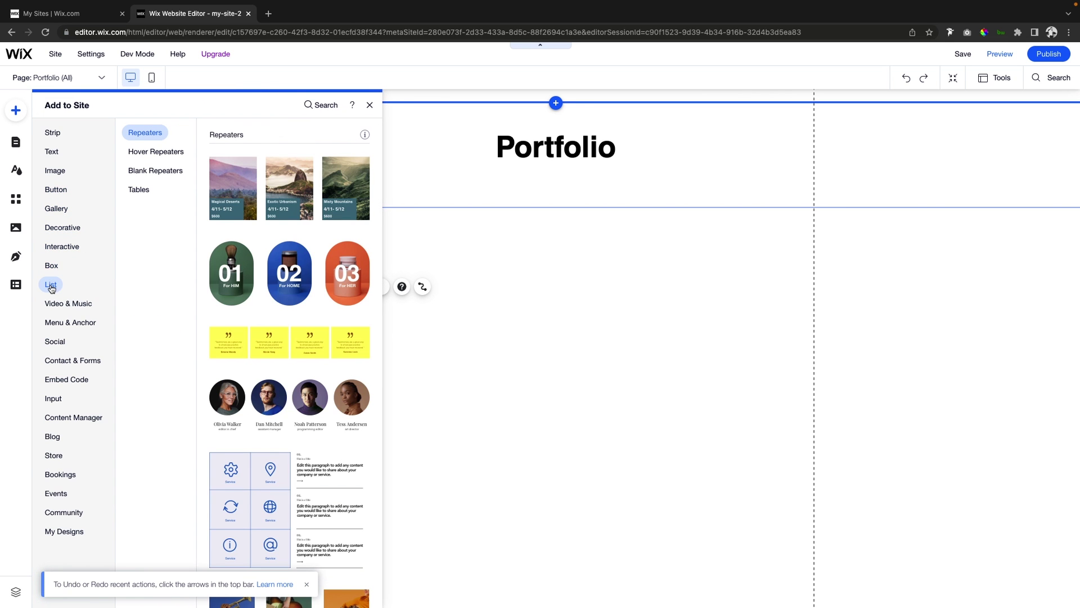
{"action": "left_click", "coordinate": [155, 170]}
{"action": "left_click", "coordinate": [145, 133]}
{"action": "scroll", "coordinate": [321, 275], "scroll_direction": "down", "scroll_amount": 6}
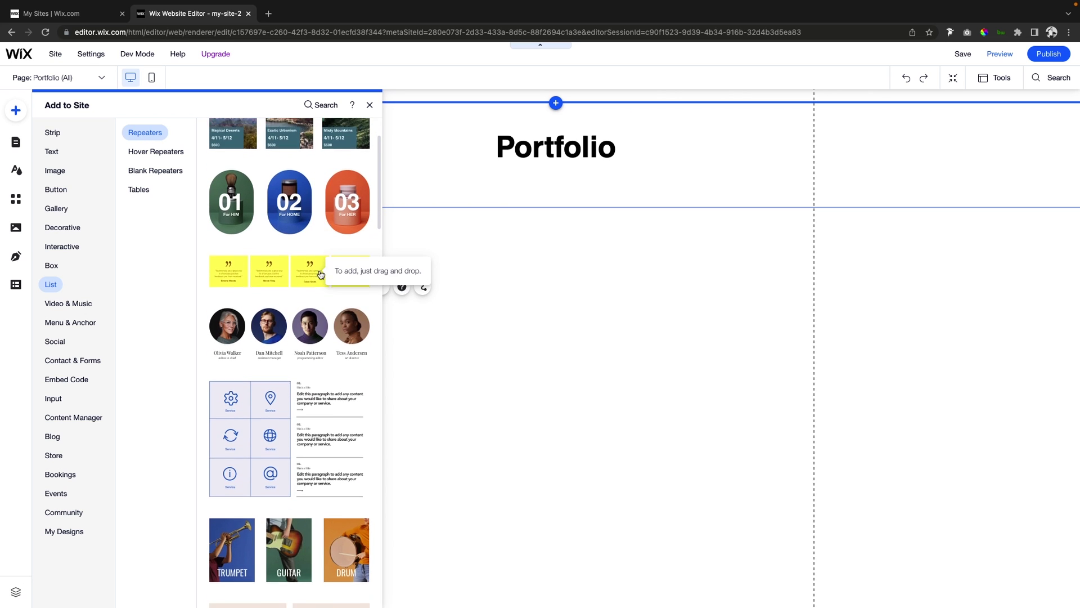
{"action": "scroll", "coordinate": [324, 390], "scroll_direction": "down", "scroll_amount": 10}
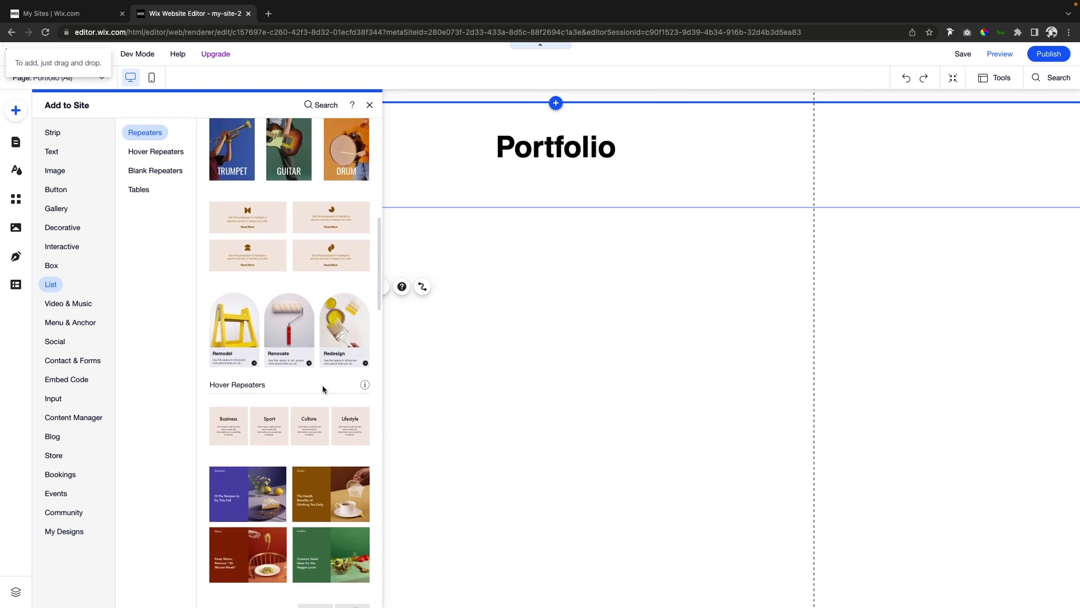
{"action": "scroll", "coordinate": [324, 390], "scroll_direction": "down", "scroll_amount": 8}
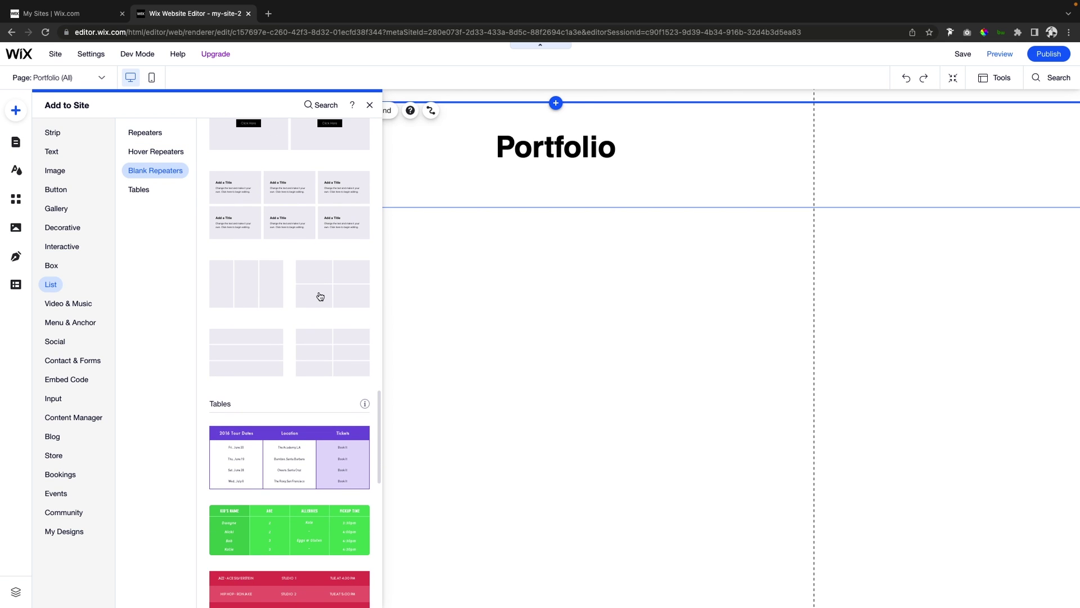
{"action": "left_click", "coordinate": [316, 297]}
{"action": "left_click_drag", "start_coordinate": [590, 339], "coordinate": [540, 345]}
Step: Increase the height of the repeater items and move the Portfolio dataset icon off the repeater into the empty page margin
{"action": "left_click", "coordinate": [449, 340]}
{"action": "left_click_drag", "start_coordinate": [448, 340], "coordinate": [447, 426]}
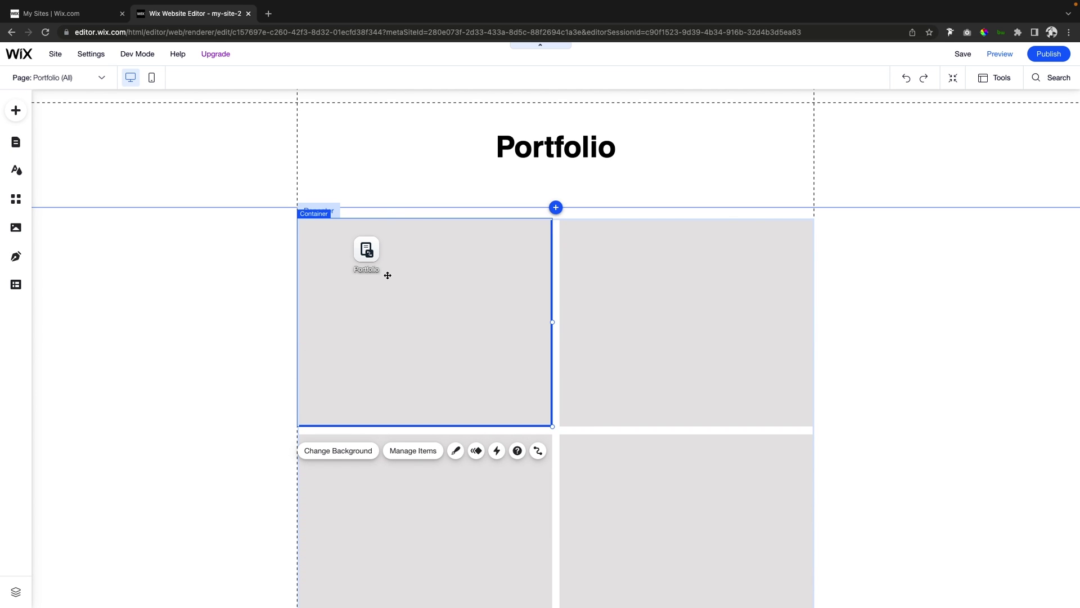
{"action": "left_click", "coordinate": [366, 287]}
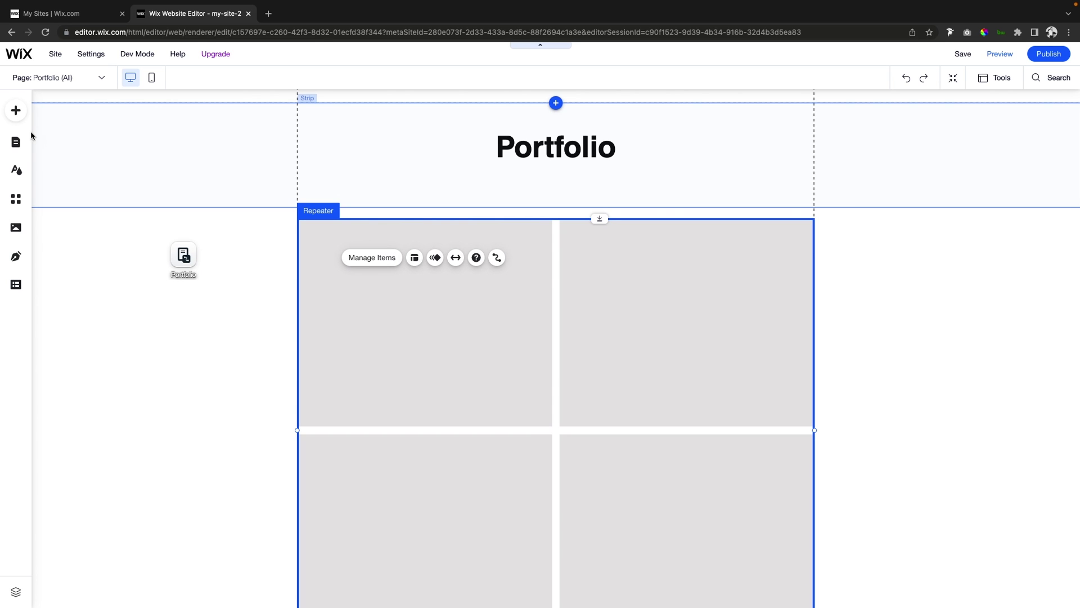
Step: Set the background color opacity of the first item in the repeater's upper row to 0%
{"action": "left_click", "coordinate": [418, 322]}
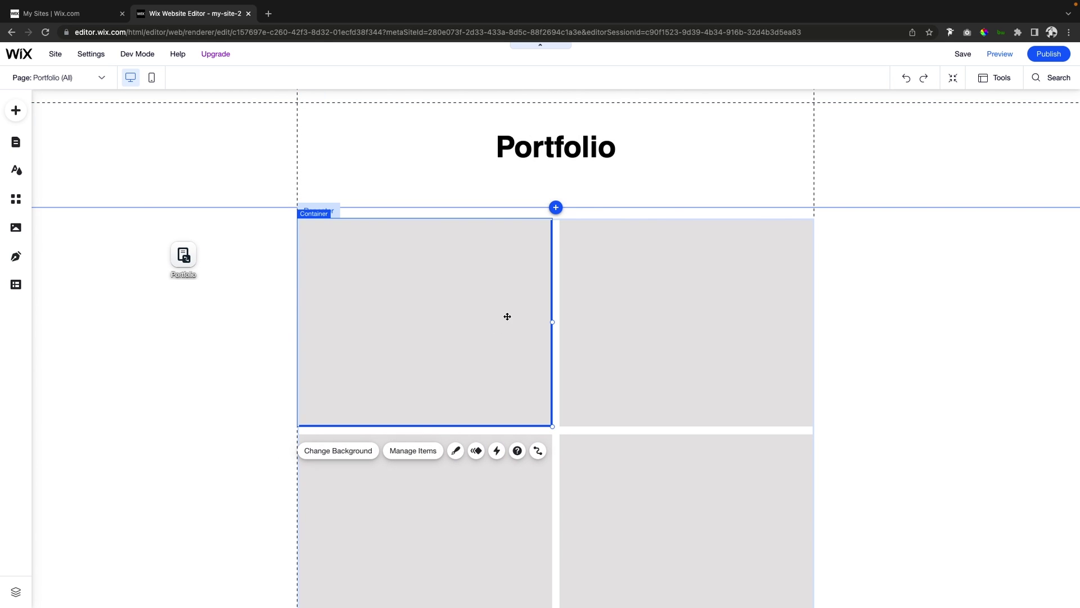
{"action": "left_click", "coordinate": [455, 452]}
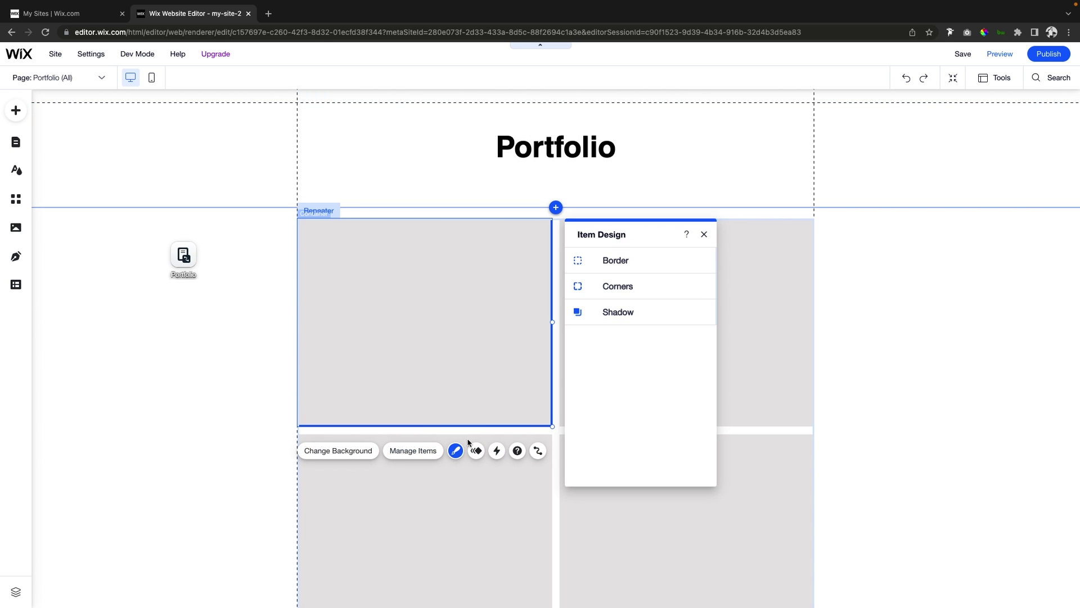
{"action": "left_click", "coordinate": [325, 453]}
{"action": "left_click", "coordinate": [639, 288]}
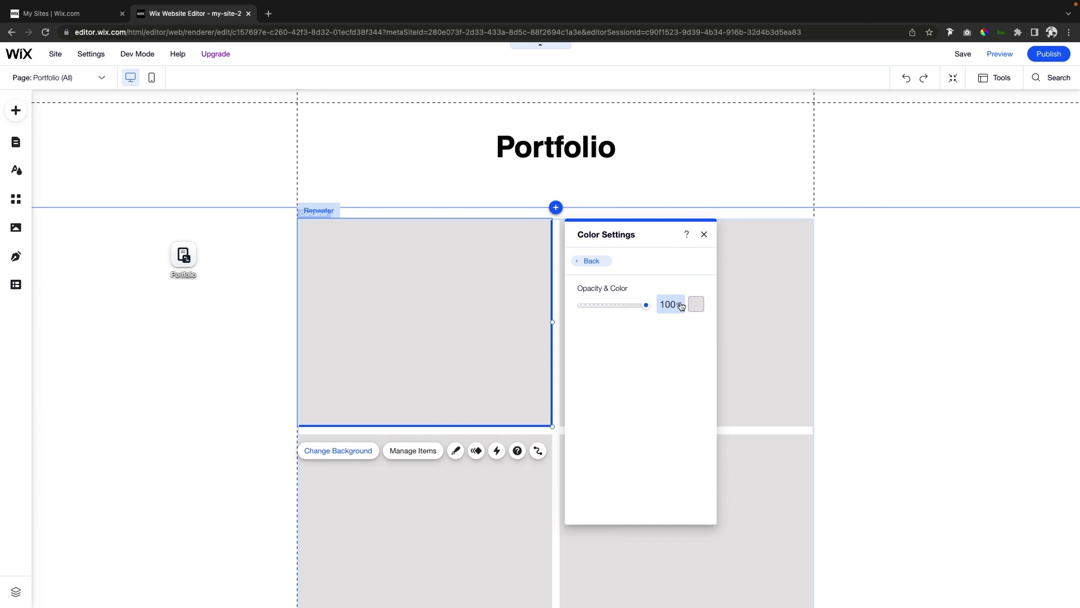
{"action": "type", "text": "0"}
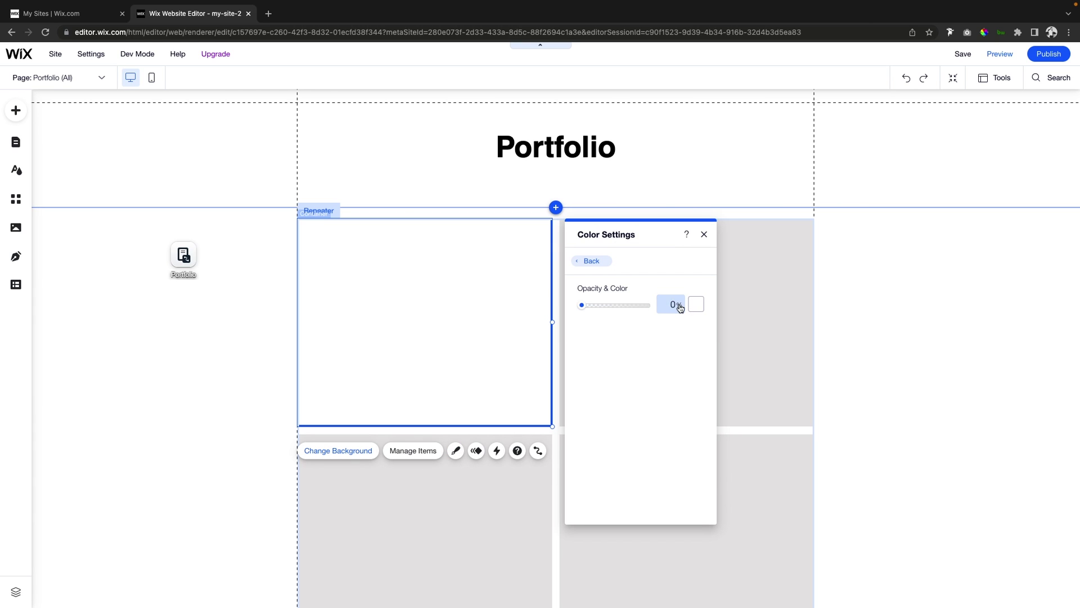
Step: Set the background color opacity of the second item in the repeater's upper row to 0%
{"action": "left_click", "coordinate": [761, 304]}
{"action": "left_click", "coordinate": [595, 452]}
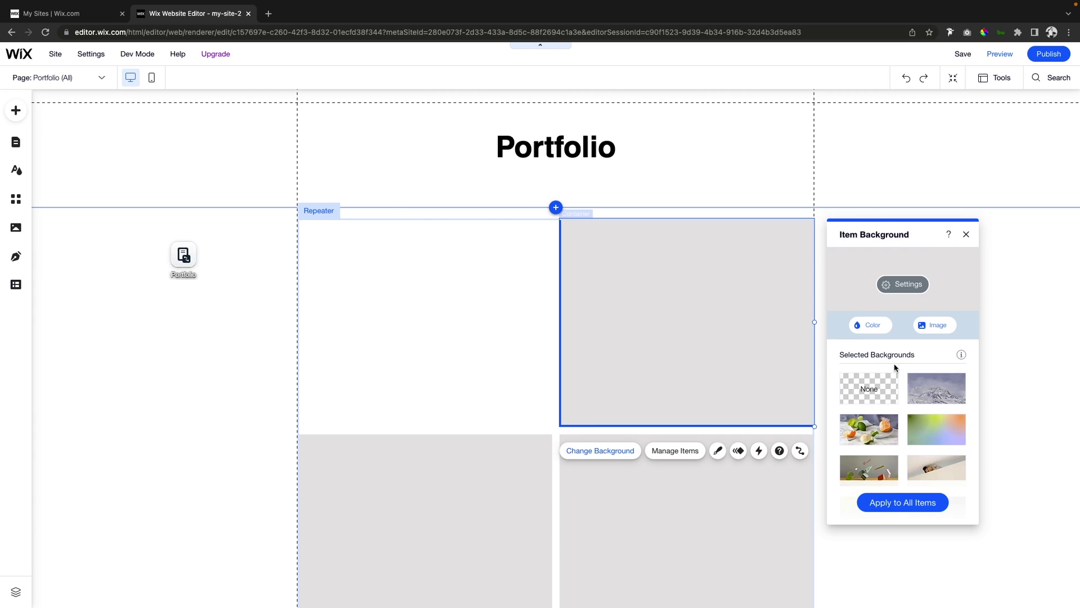
{"action": "left_click", "coordinate": [902, 283]}
{"action": "left_click", "coordinate": [934, 303]}
{"action": "type", "text": "0"}
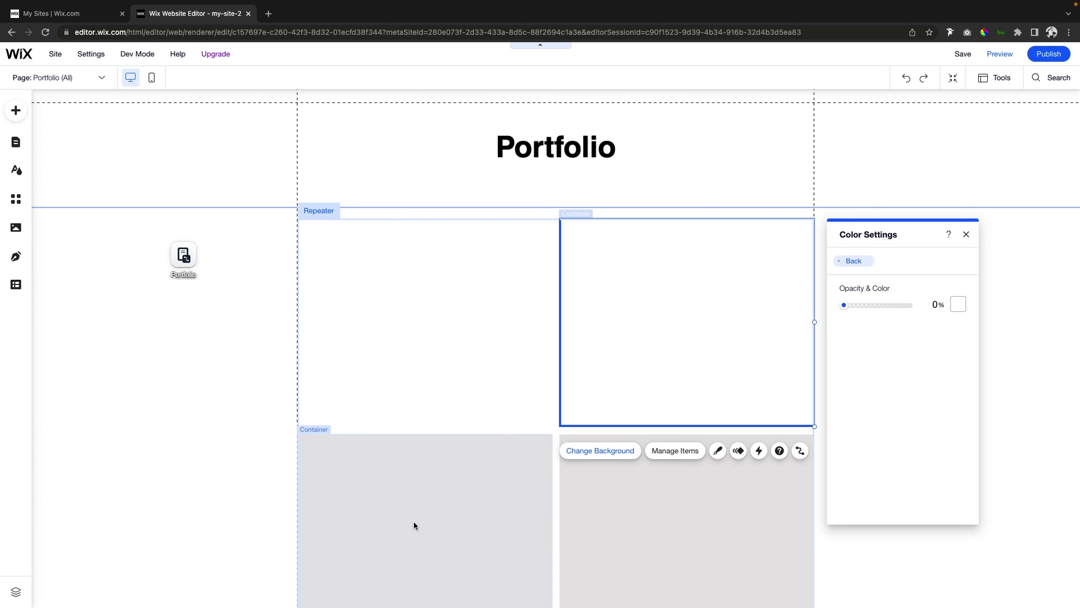
Step: Set the background color opacity of both items in the repeater's lower row to 0%
{"action": "left_click", "coordinate": [414, 521]}
{"action": "left_click", "coordinate": [343, 409]}
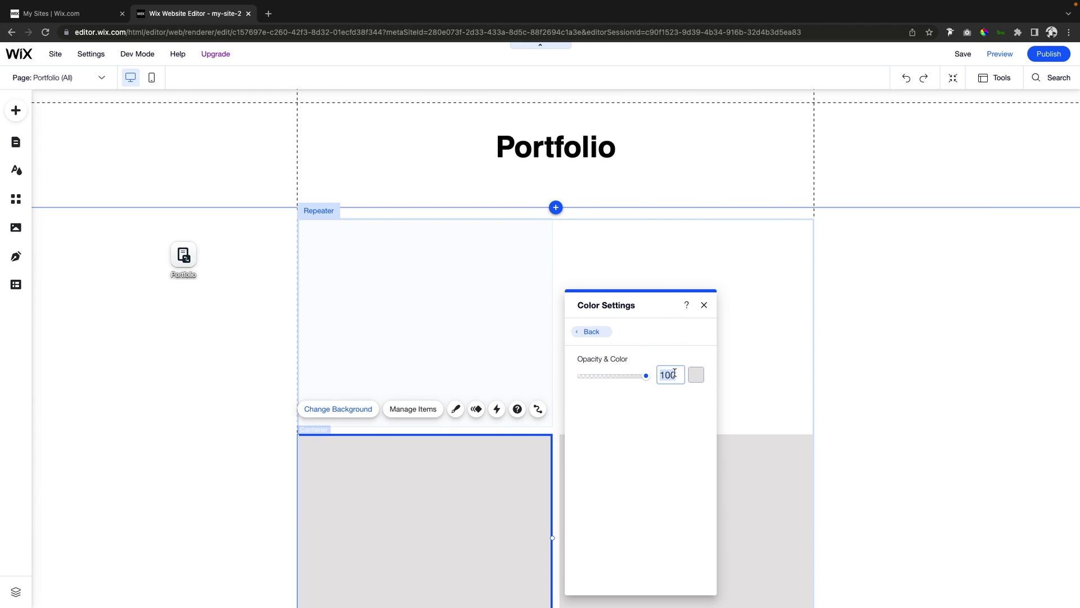
{"action": "left_click", "coordinate": [749, 457]}
{"action": "left_click", "coordinate": [911, 358]}
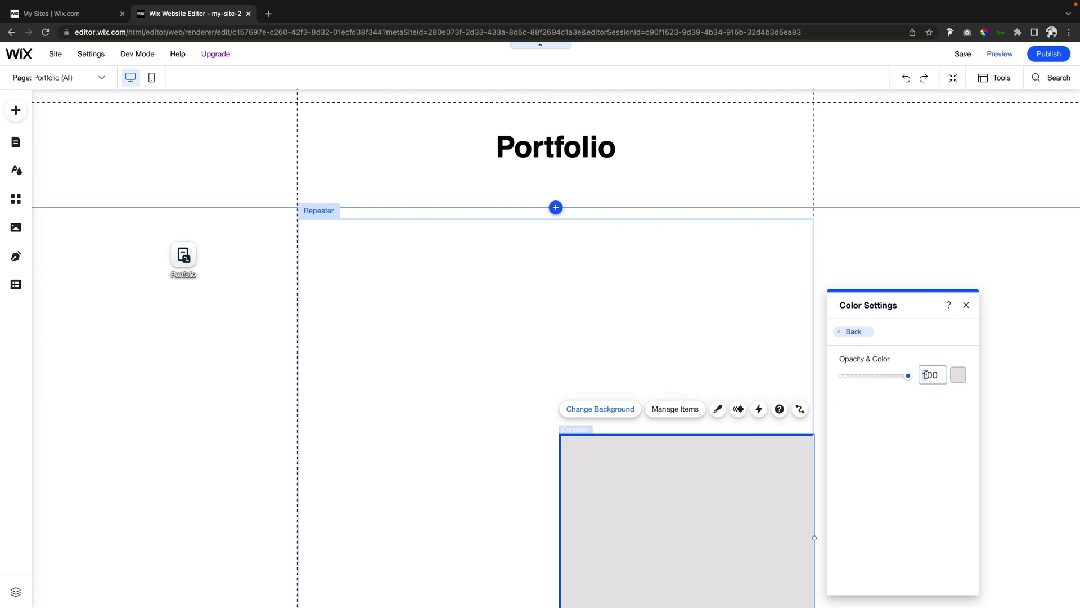
{"action": "double_click", "coordinate": [926, 374]}
{"action": "type", "text": "0"}
Step: Add a flower image across the full width of the first repeater item and increase the item's height to about 485 px
{"action": "left_click", "coordinate": [401, 302]}
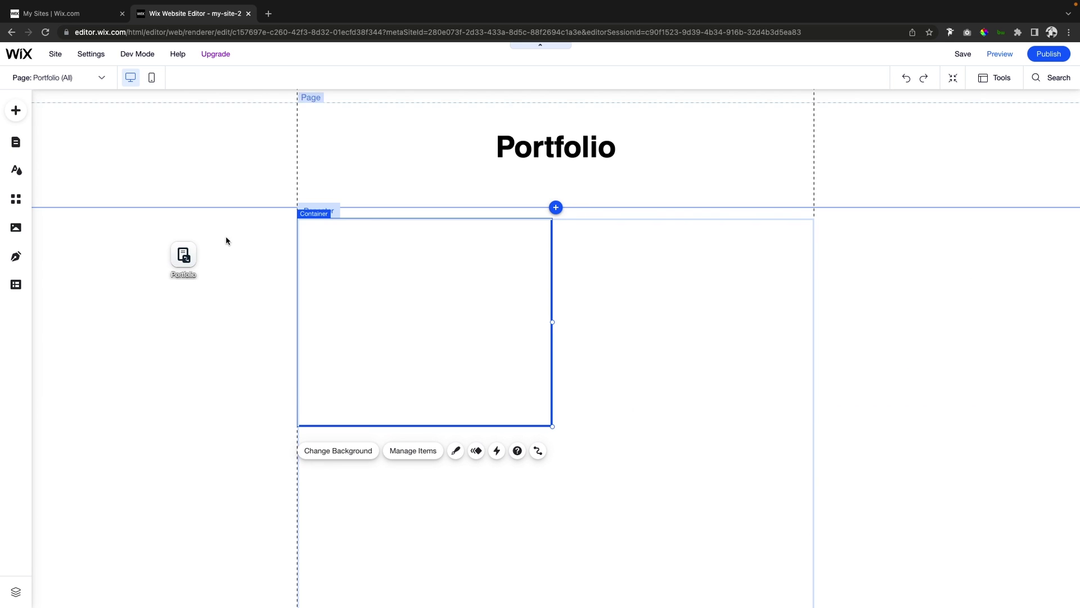
{"action": "left_click", "coordinate": [16, 110]}
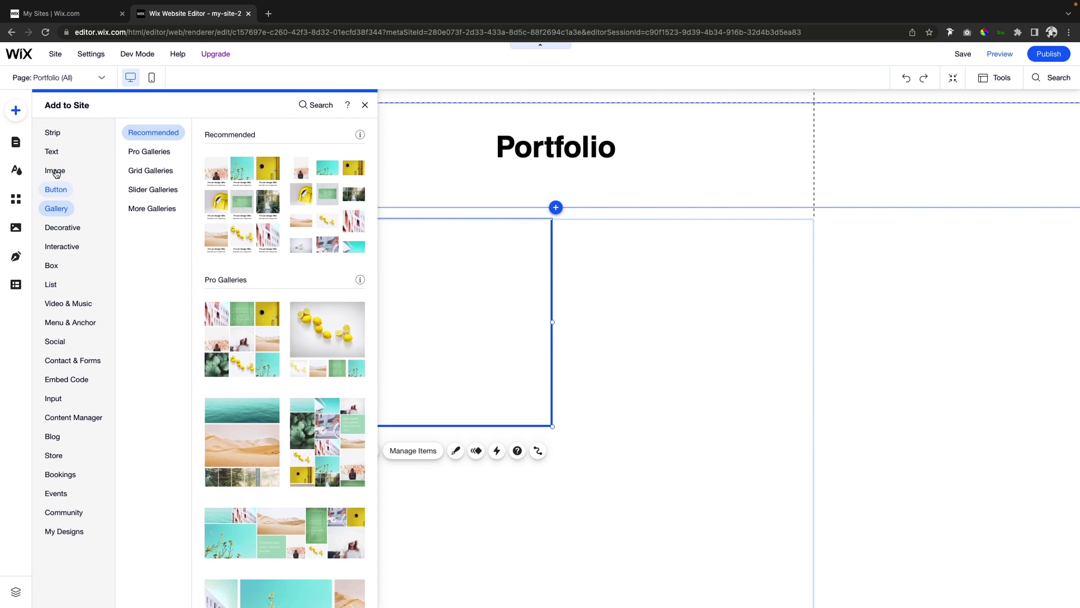
{"action": "mouse_move", "coordinate": [54, 170]}
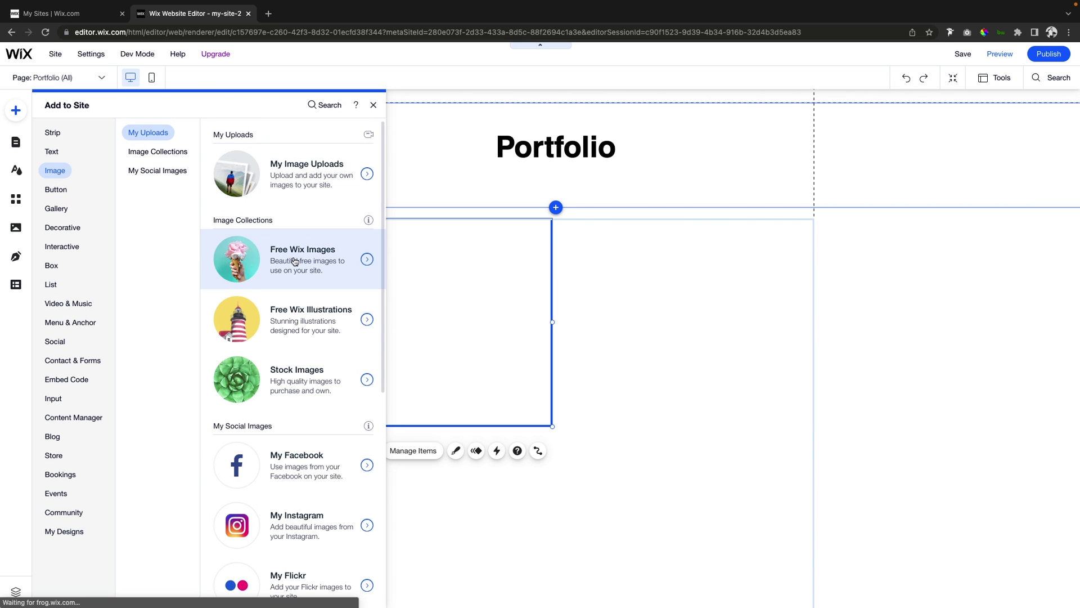
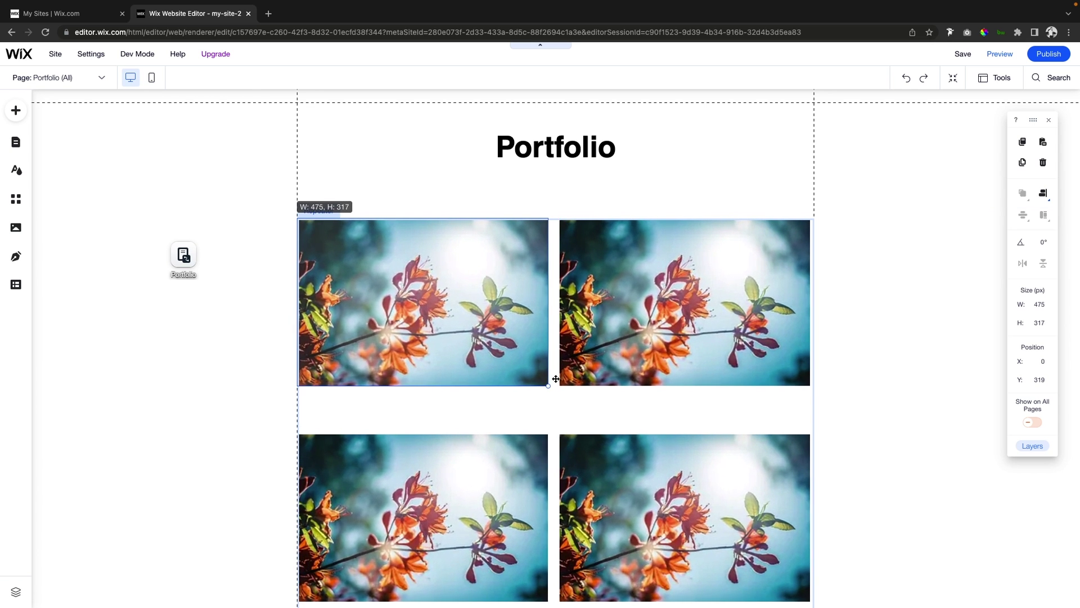
{"action": "left_click", "coordinate": [386, 394]}
{"action": "left_click_drag", "start_coordinate": [464, 438], "coordinate": [465, 472]}
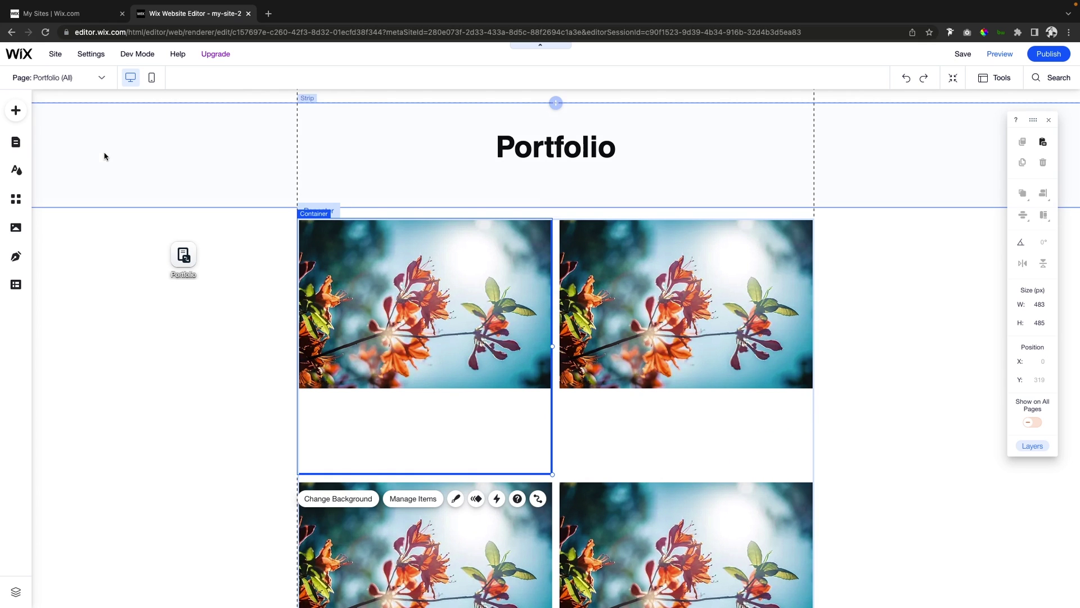
Step: Add a Heading 5 text beneath the image in the first repeater item and widen it to about 473 px
{"action": "left_click", "coordinate": [16, 111]}
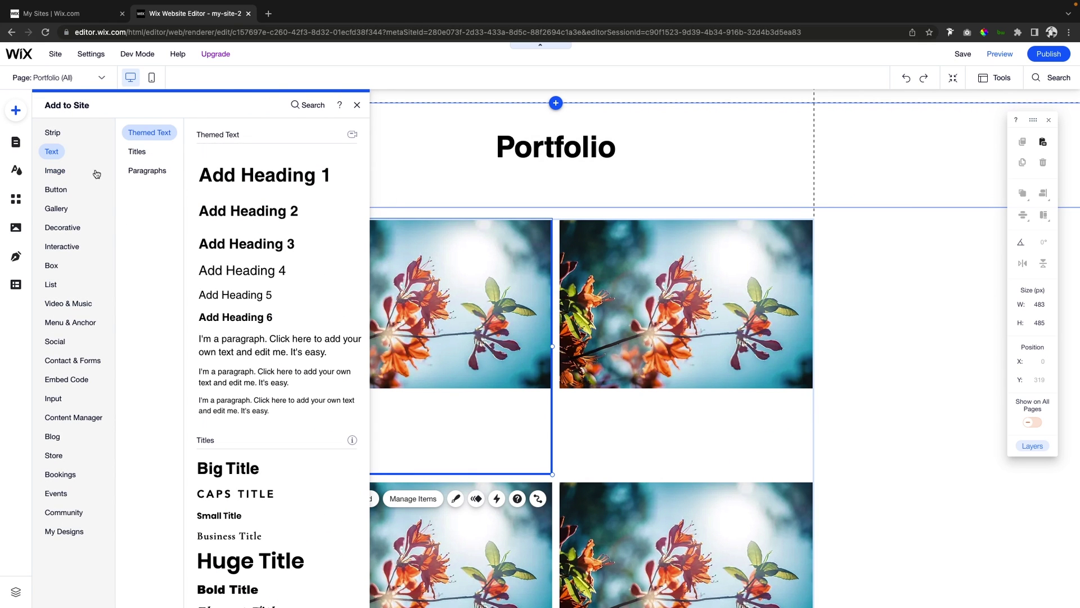
{"action": "left_click_drag", "start_coordinate": [235, 297], "coordinate": [332, 412]}
{"action": "left_click", "coordinate": [400, 434]}
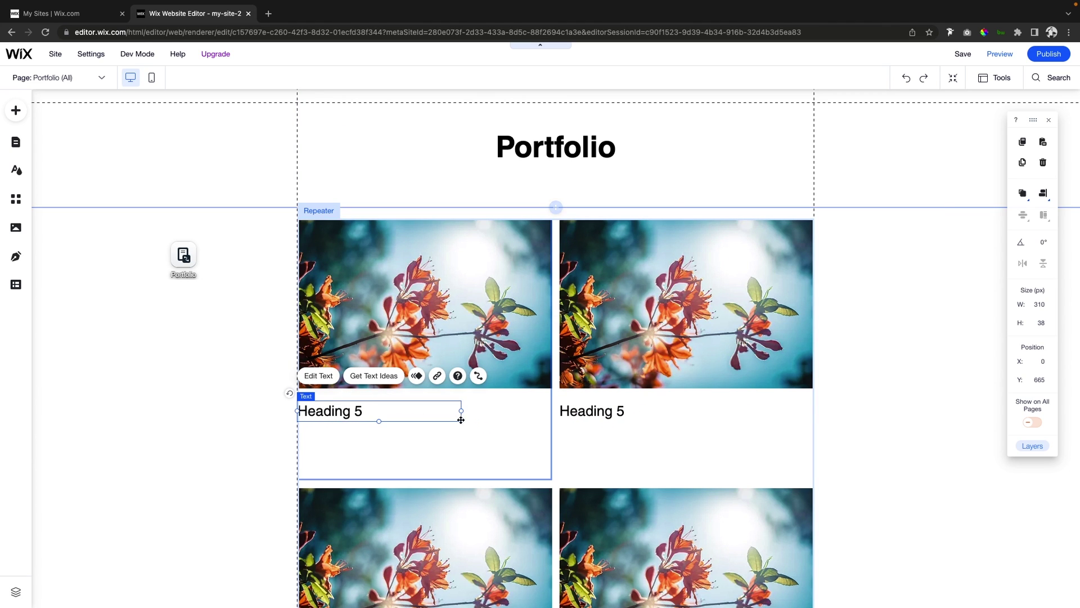
{"action": "left_click_drag", "start_coordinate": [461, 410], "coordinate": [546, 410]}
Step: Attach a blue-outlined themed button labeled "Learn More" beneath the heading in the first repeater item and reduce the item's height to about 452 px
{"action": "left_click", "coordinate": [15, 110]}
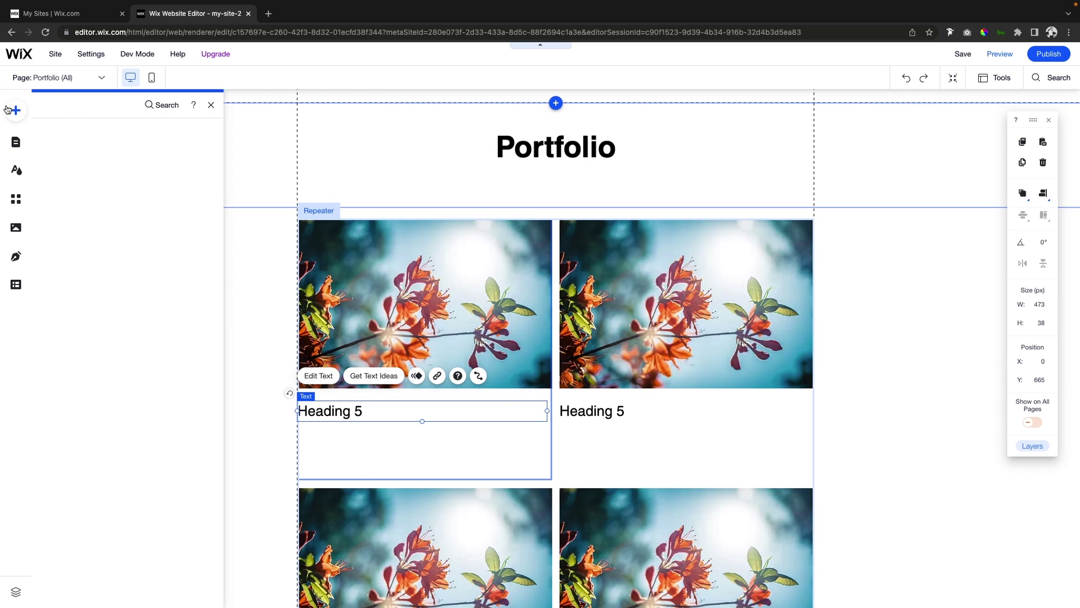
{"action": "left_click", "coordinate": [56, 190]}
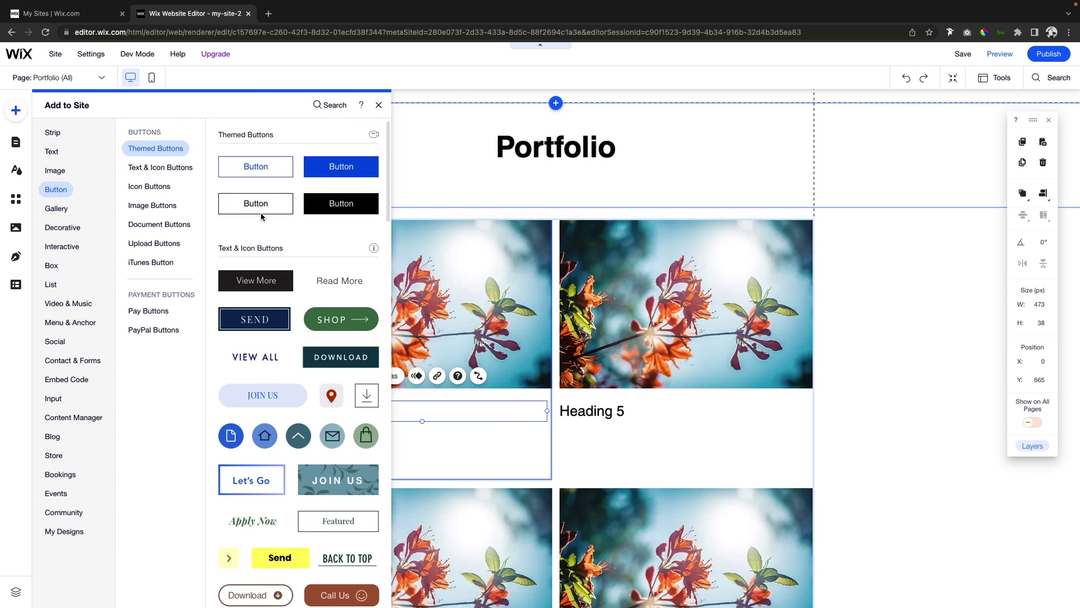
{"action": "left_click_drag", "start_coordinate": [254, 168], "coordinate": [877, 358]}
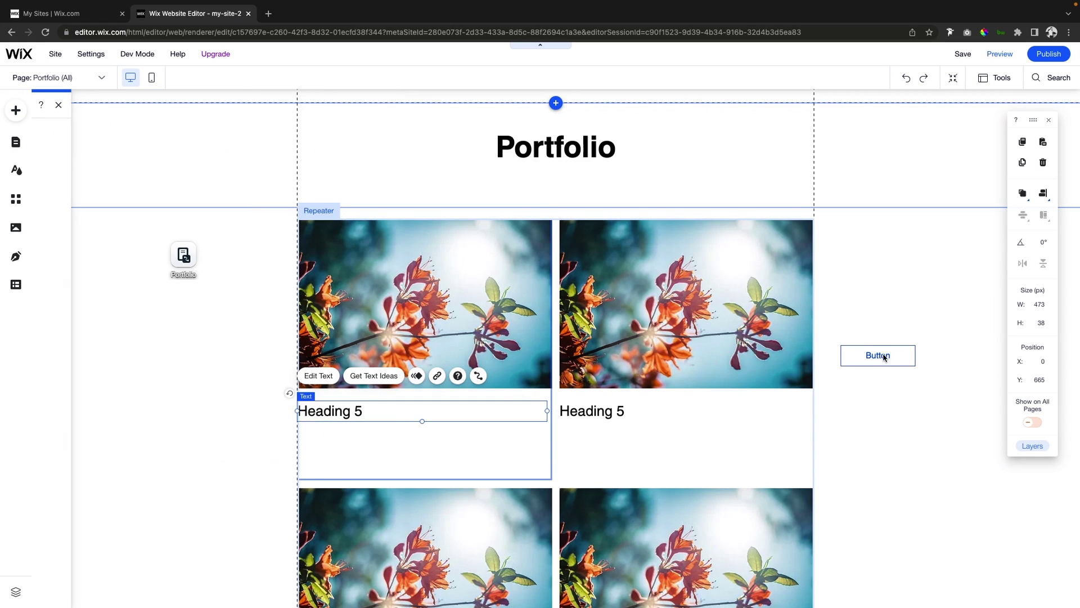
{"action": "left_click", "coordinate": [872, 320]}
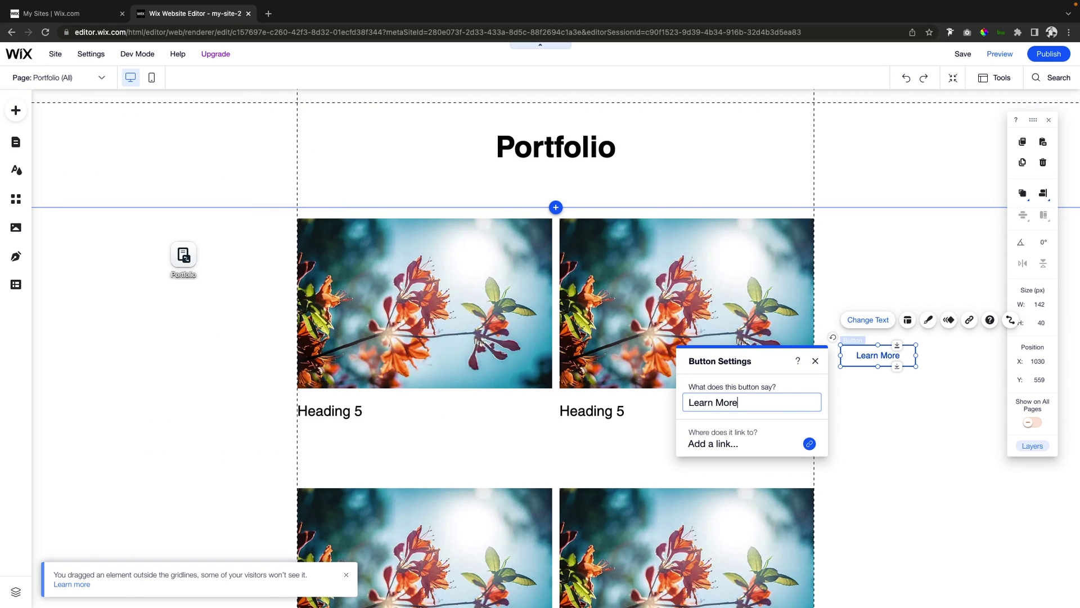
{"action": "type", "text": "Learn More"}
{"action": "left_click_drag", "start_coordinate": [893, 358], "coordinate": [343, 435]}
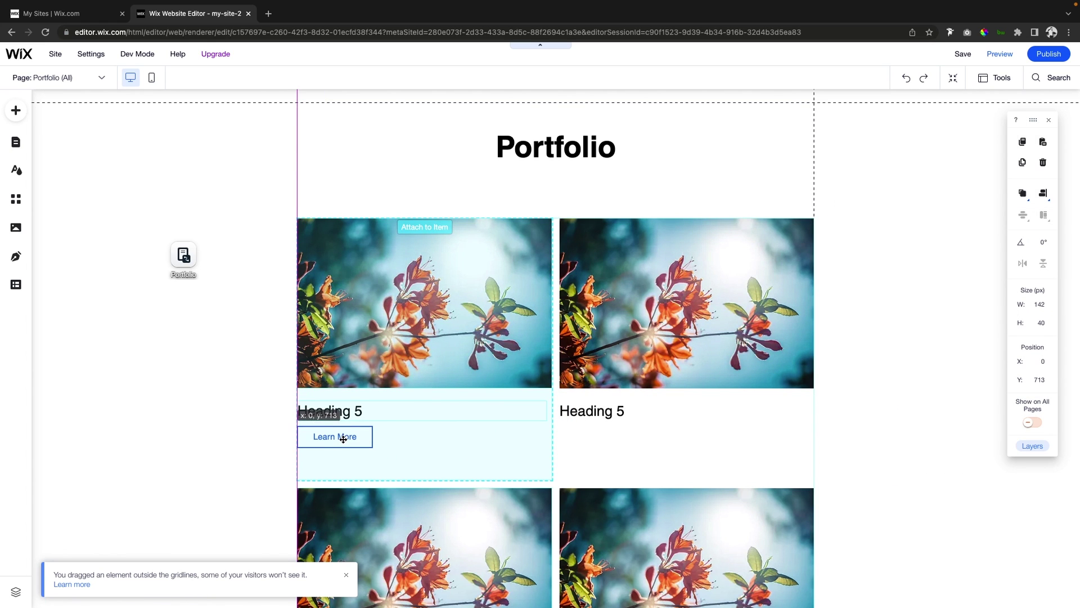
{"action": "left_click", "coordinate": [351, 460]}
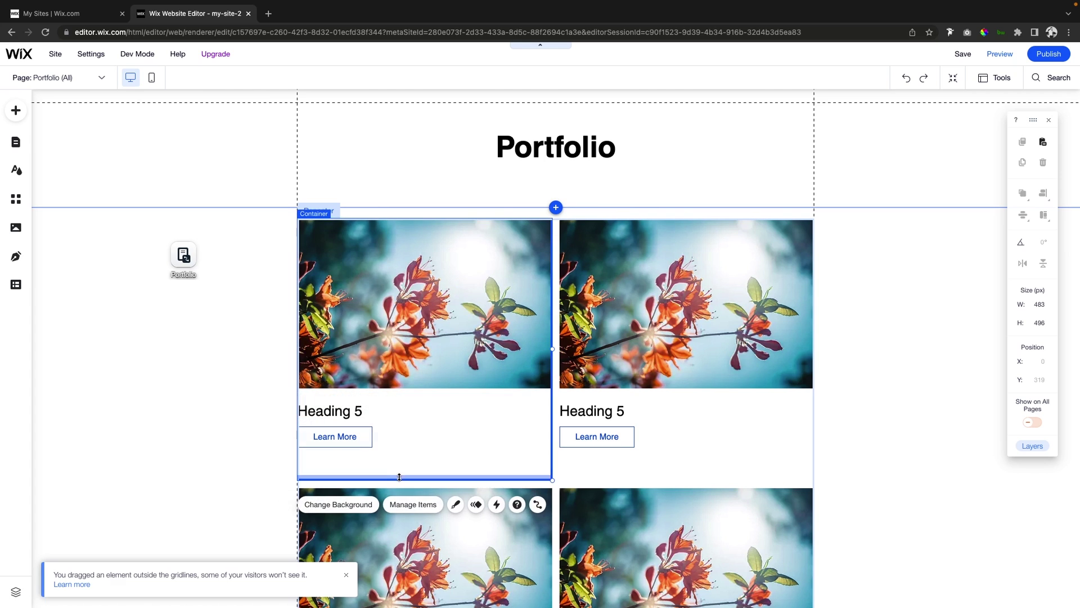
{"action": "left_click_drag", "start_coordinate": [399, 478], "coordinate": [398, 456]}
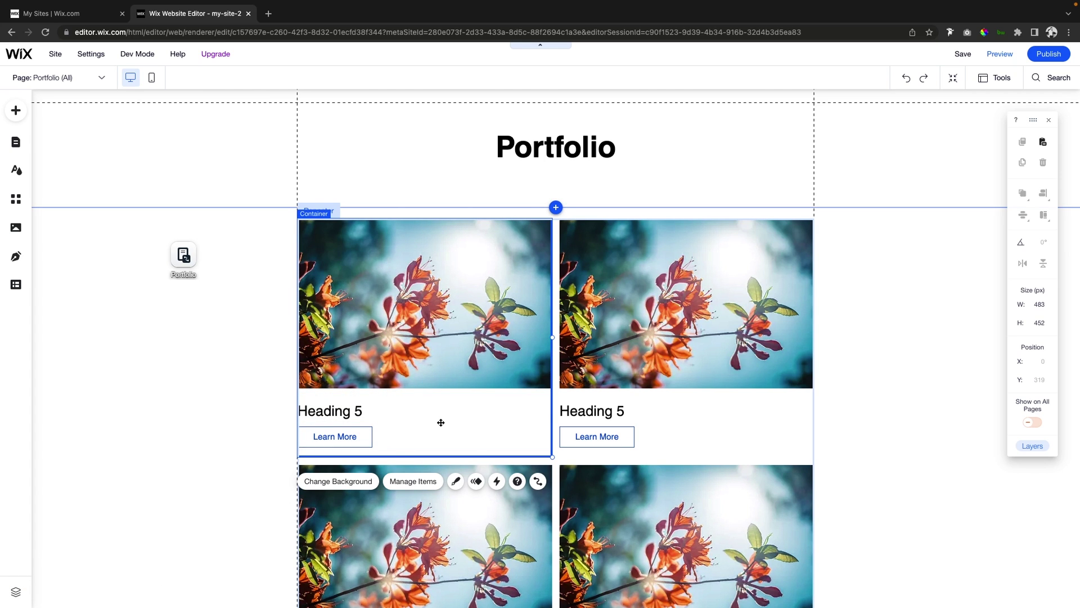
Step: Connect the first repeater item's image to the Portfolio dataset and set its image source to the Main Project Image field
{"action": "left_click", "coordinate": [405, 337]}
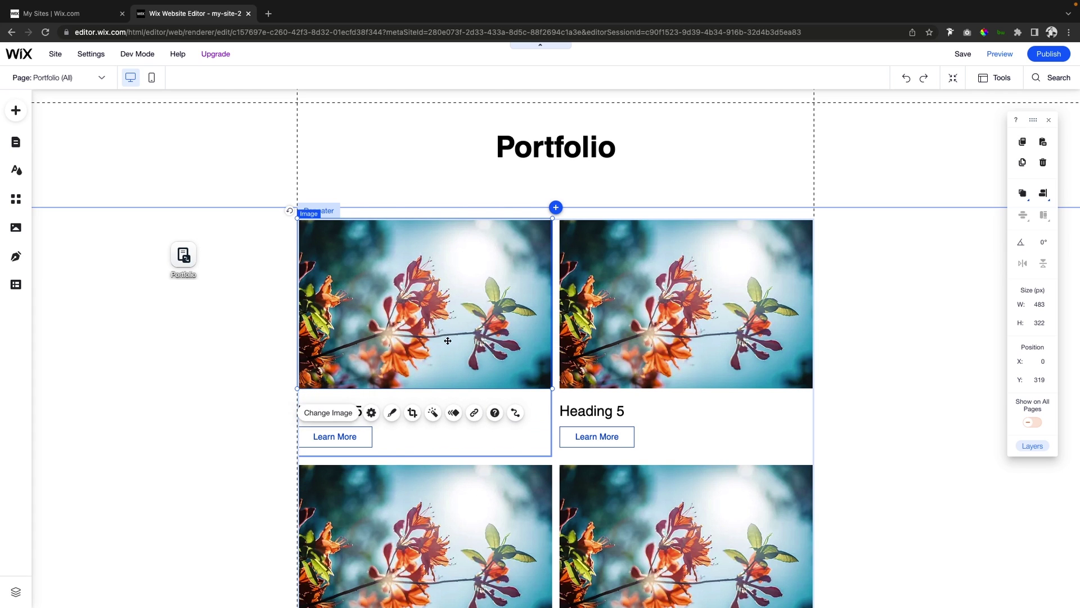
{"action": "left_click", "coordinate": [516, 414]}
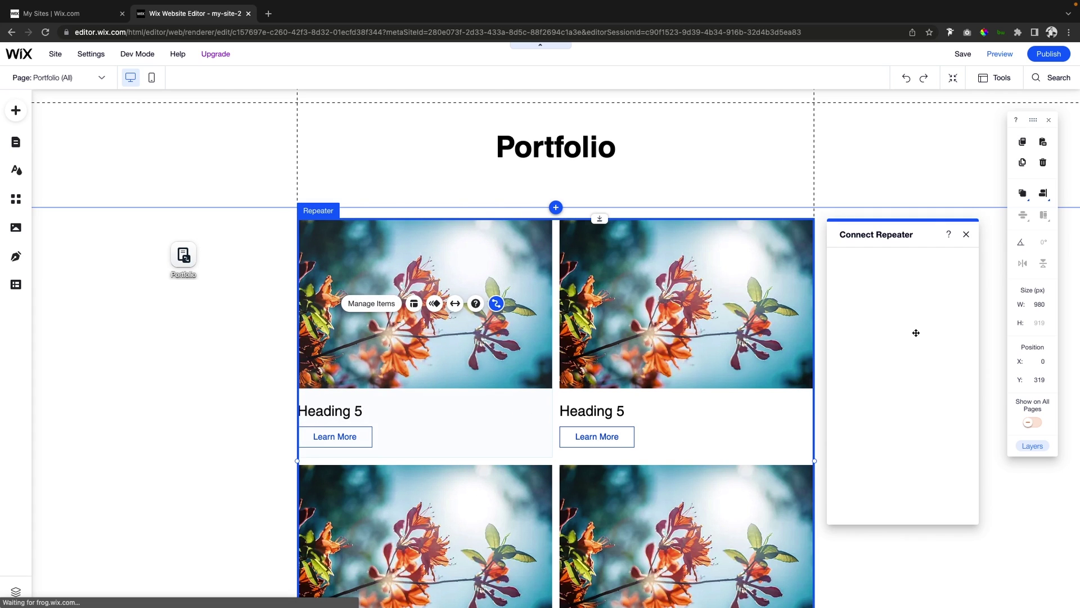
{"action": "left_click", "coordinate": [884, 328]}
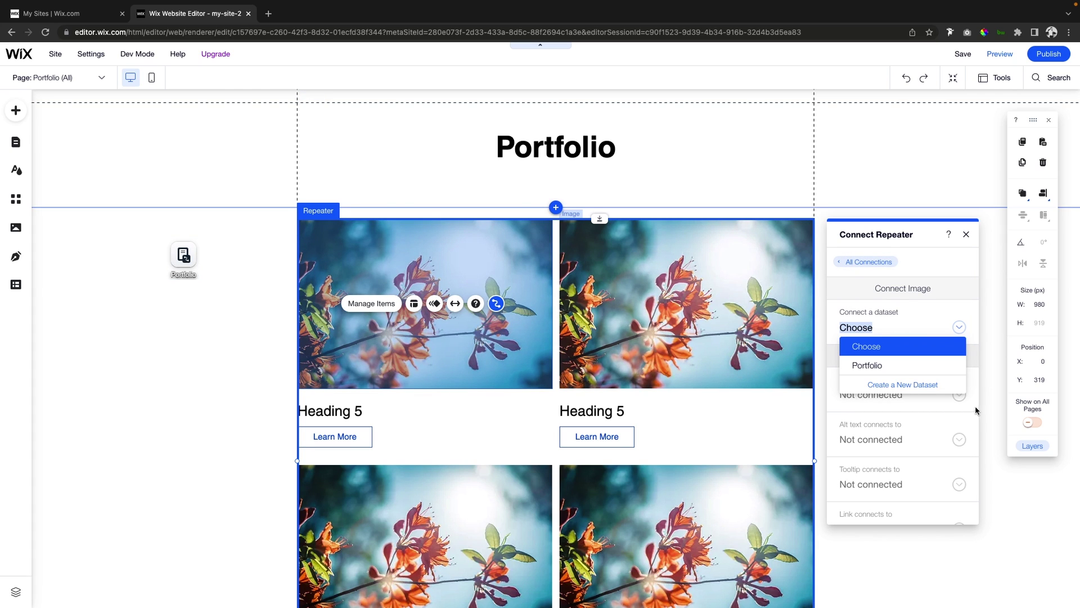
{"action": "left_click", "coordinate": [894, 366]}
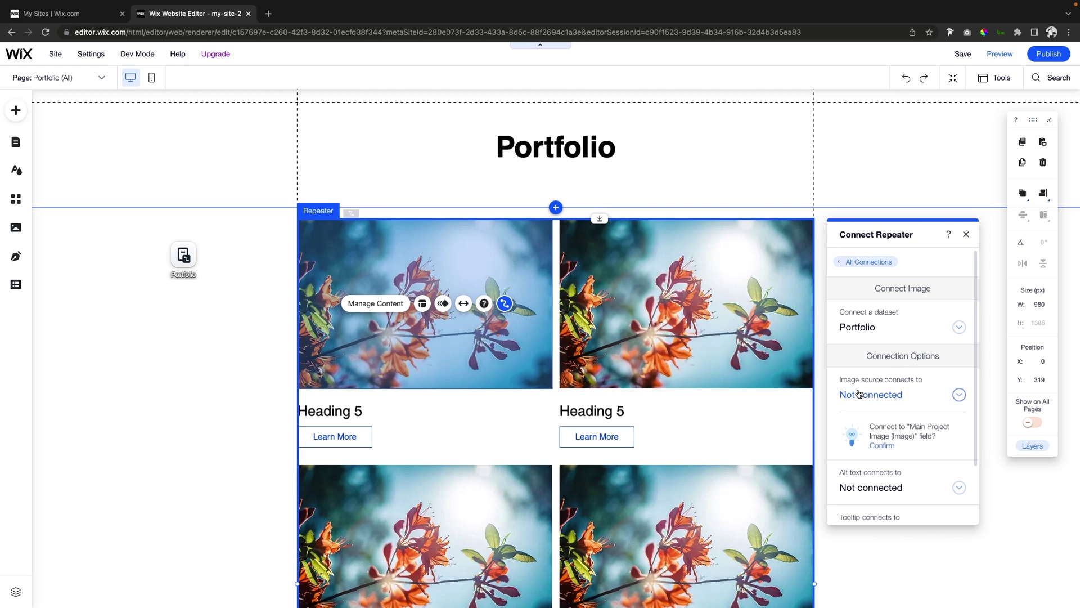
{"action": "left_click", "coordinate": [887, 394]}
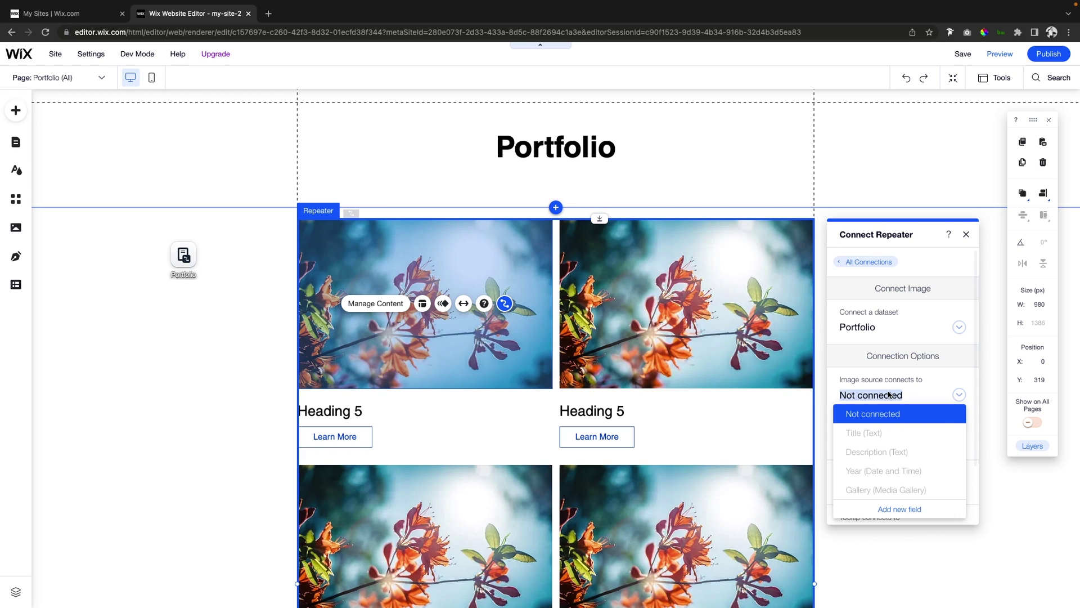
{"action": "scroll", "coordinate": [884, 437], "scroll_direction": "down", "scroll_amount": 2}
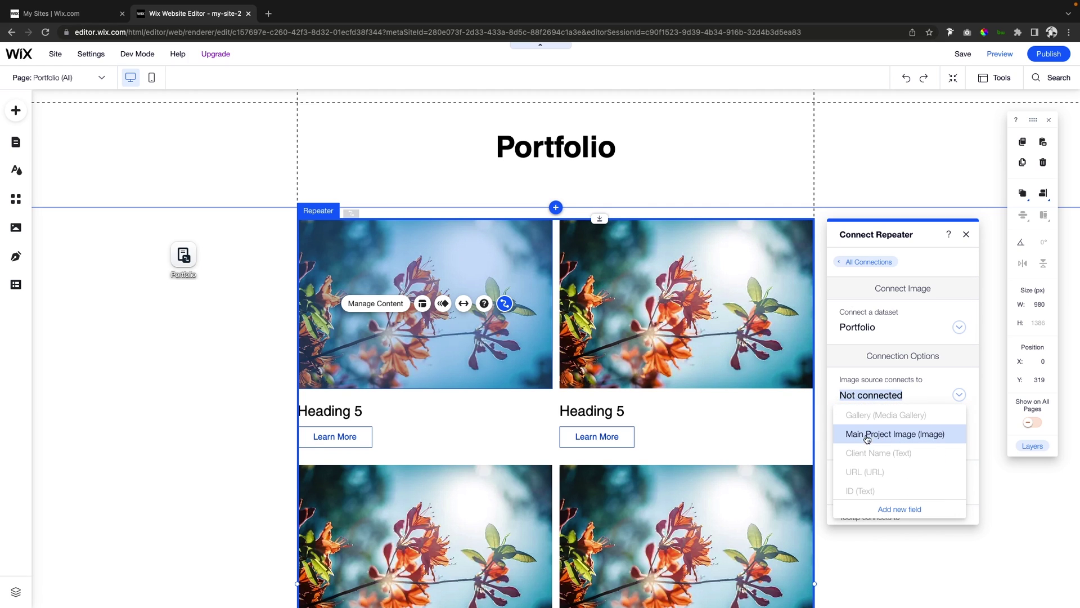
{"action": "left_click", "coordinate": [881, 435]}
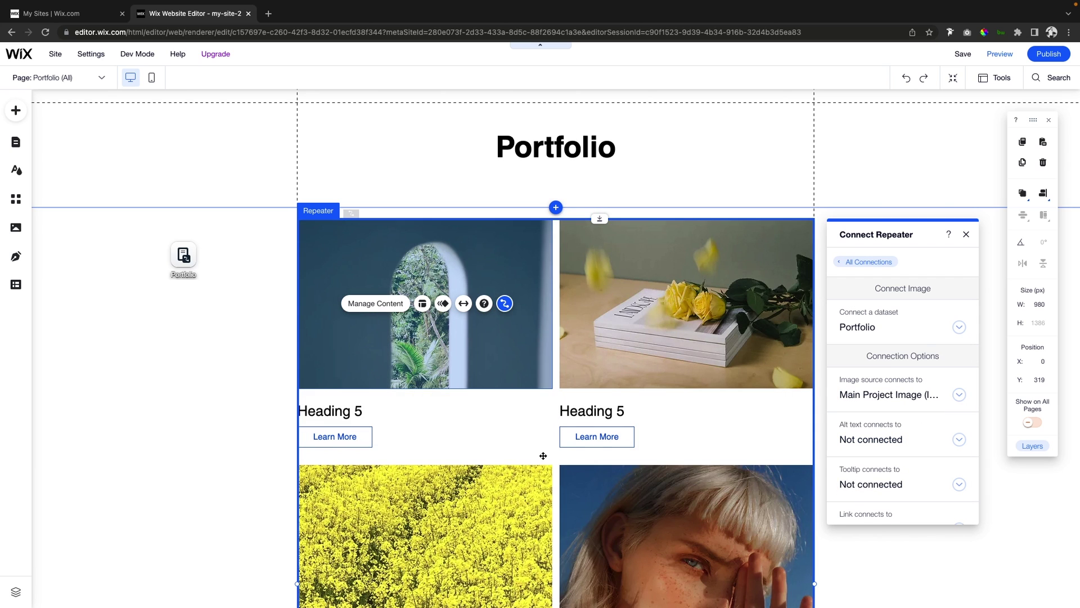
Step: Connect the heading in the first repeater item to the Title (Text) field of the Portfolio dataset
{"action": "left_click", "coordinate": [347, 412]}
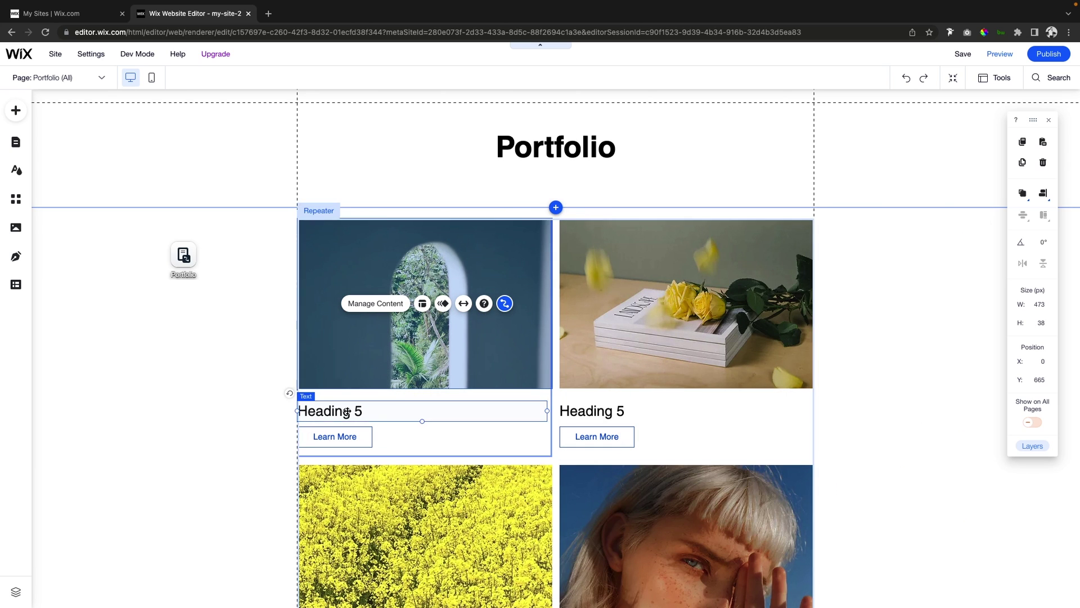
{"action": "left_click", "coordinate": [479, 376]}
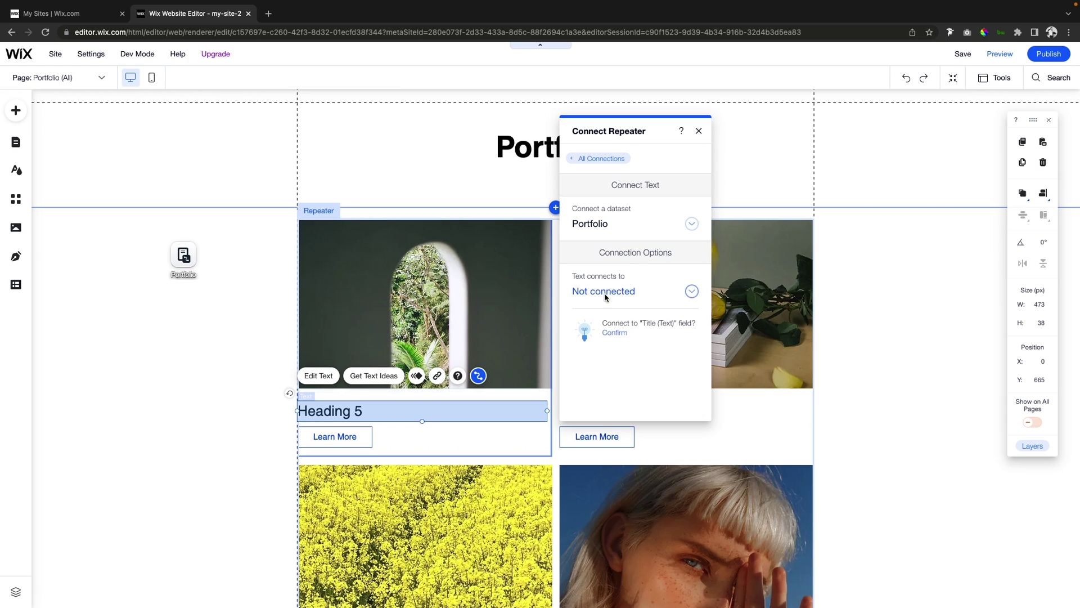
{"action": "left_click", "coordinate": [604, 297]}
{"action": "left_click", "coordinate": [607, 328]}
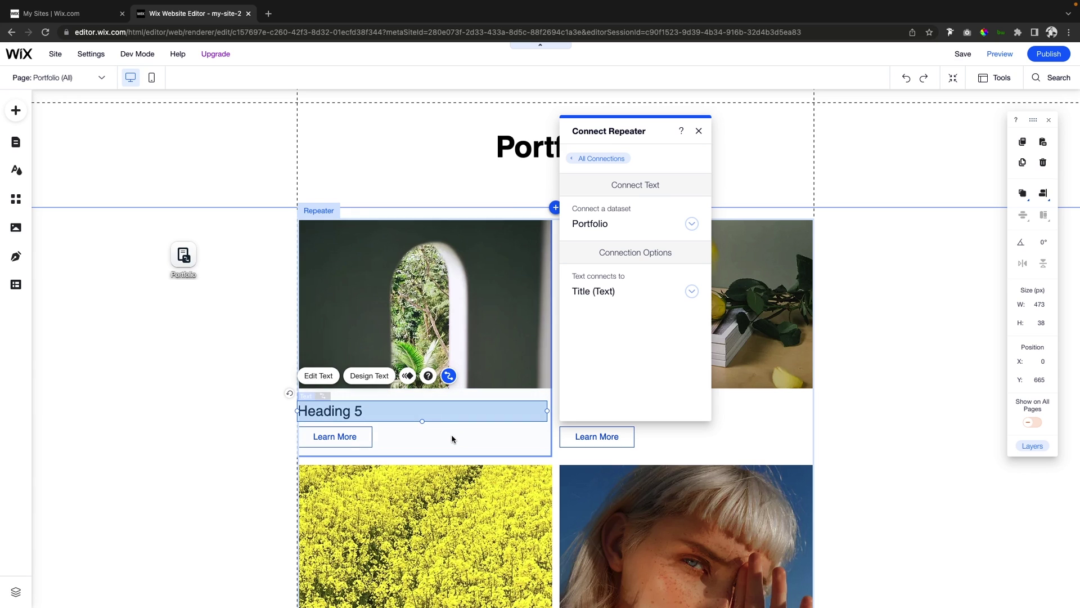
Step: Connect the click action of the first item's Learn More button to the Portfolio (All) dynamic page and close the connection settings
{"action": "left_click", "coordinate": [361, 437]}
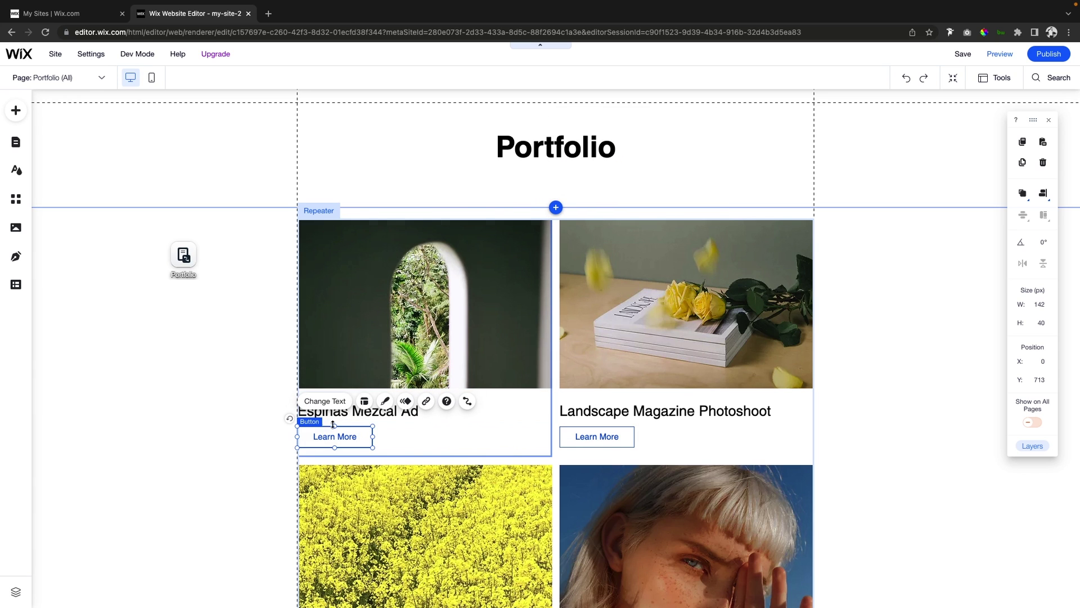
{"action": "left_click", "coordinate": [466, 401]}
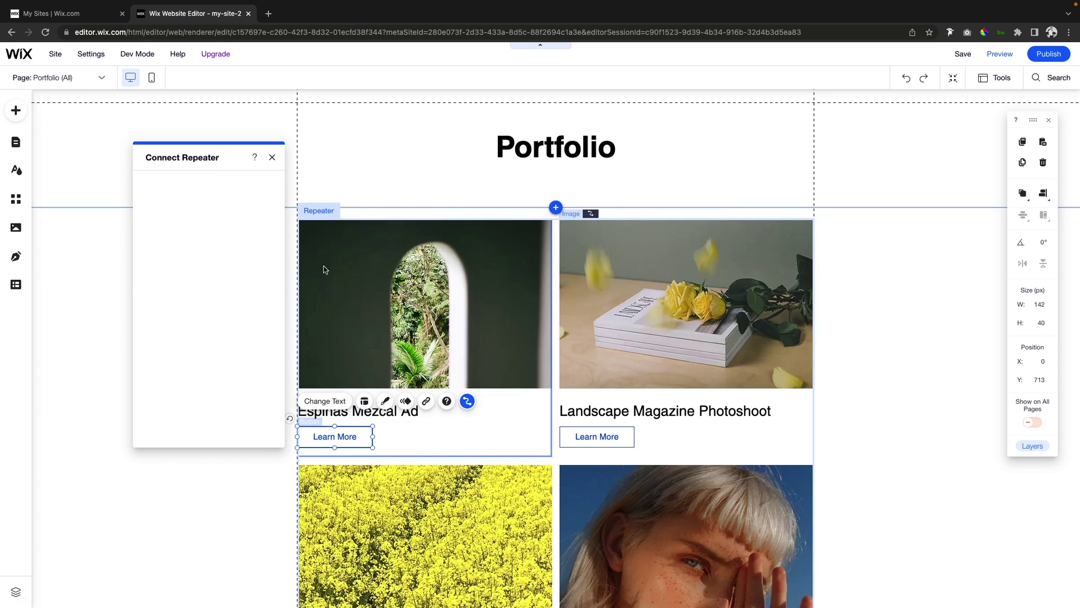
{"action": "left_click", "coordinate": [175, 318]}
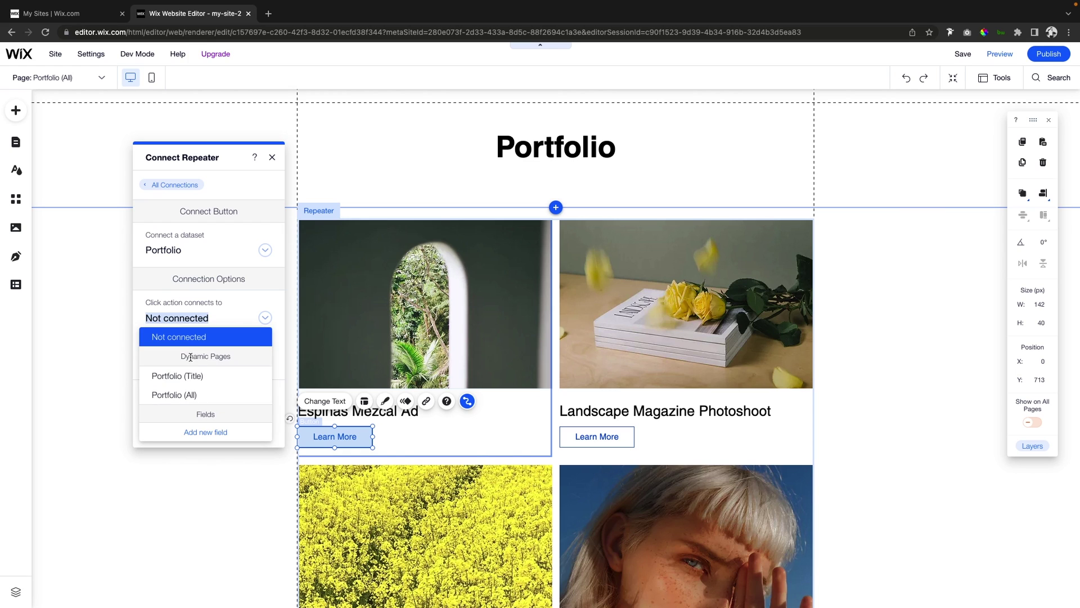
{"action": "left_click", "coordinate": [192, 395]}
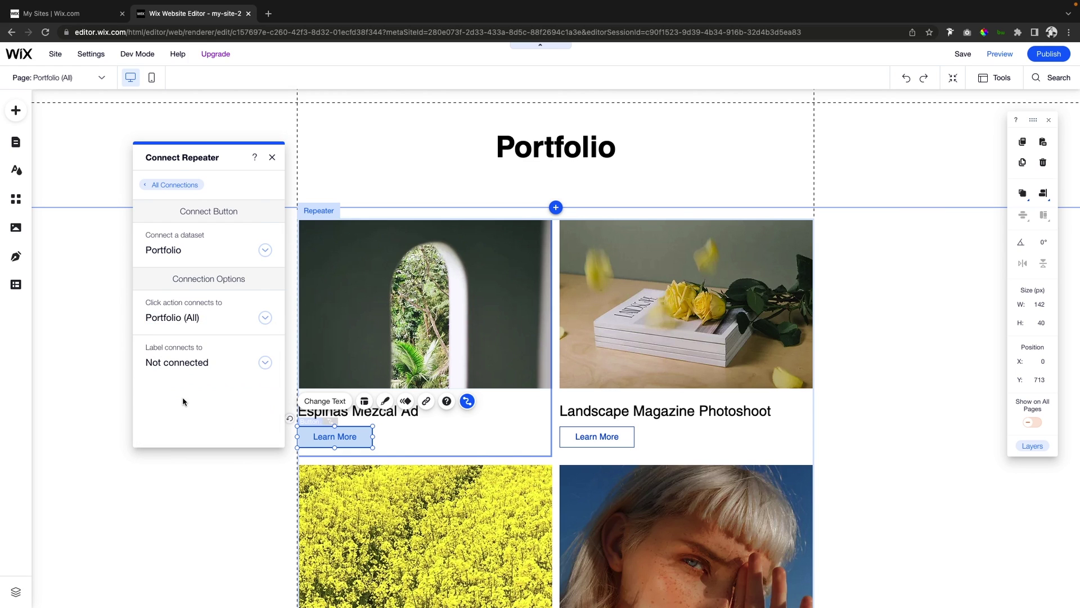
{"action": "left_click", "coordinate": [969, 140]}
Step: Preview the site and examine the images, titles and Learn More buttons in the portfolio repeater
{"action": "left_click", "coordinate": [1000, 57]}
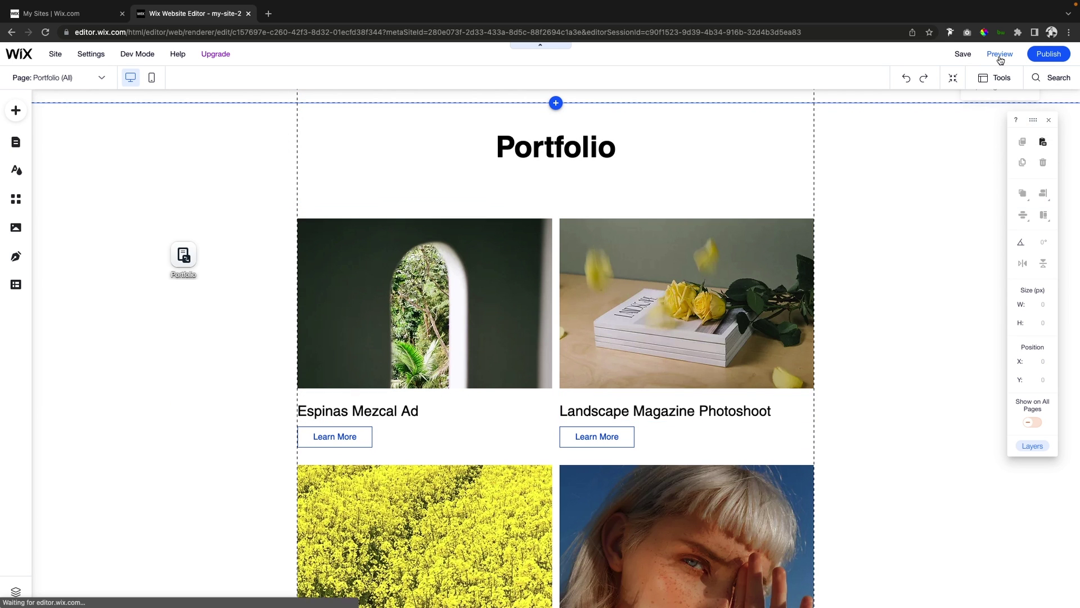
{"action": "scroll", "coordinate": [927, 200], "scroll_direction": "down", "scroll_amount": 2}
{"action": "scroll", "coordinate": [927, 201], "scroll_direction": "down", "scroll_amount": 10}
{"action": "scroll", "coordinate": [927, 201], "scroll_direction": "up", "scroll_amount": 13}
{"action": "scroll", "coordinate": [927, 200], "scroll_direction": "down", "scroll_amount": 3}
{"action": "scroll", "coordinate": [927, 201], "scroll_direction": "up", "scroll_amount": 3}
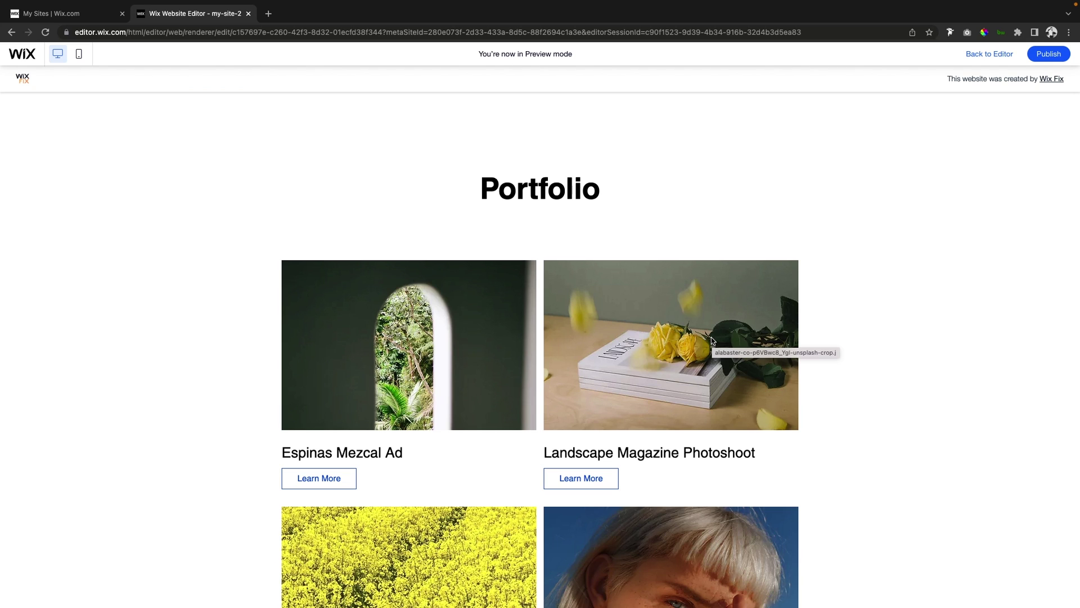
{"action": "scroll", "coordinate": [644, 363], "scroll_direction": "down", "scroll_amount": 1}
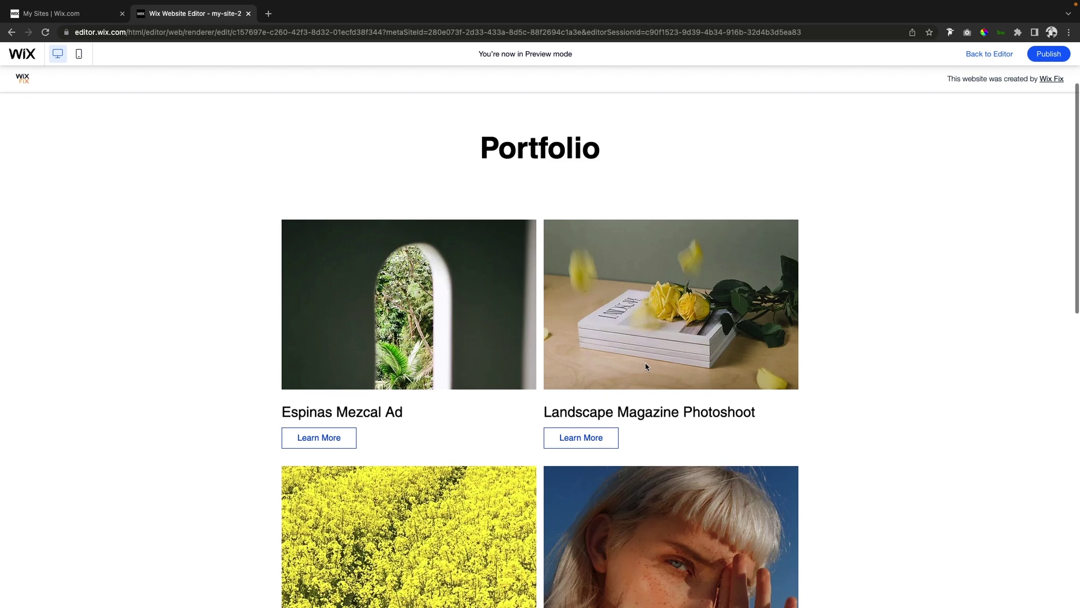
Step: Open the Landscape Magazine Photoshoot project from its Learn More button and examine the whole project page
{"action": "left_click", "coordinate": [577, 444]}
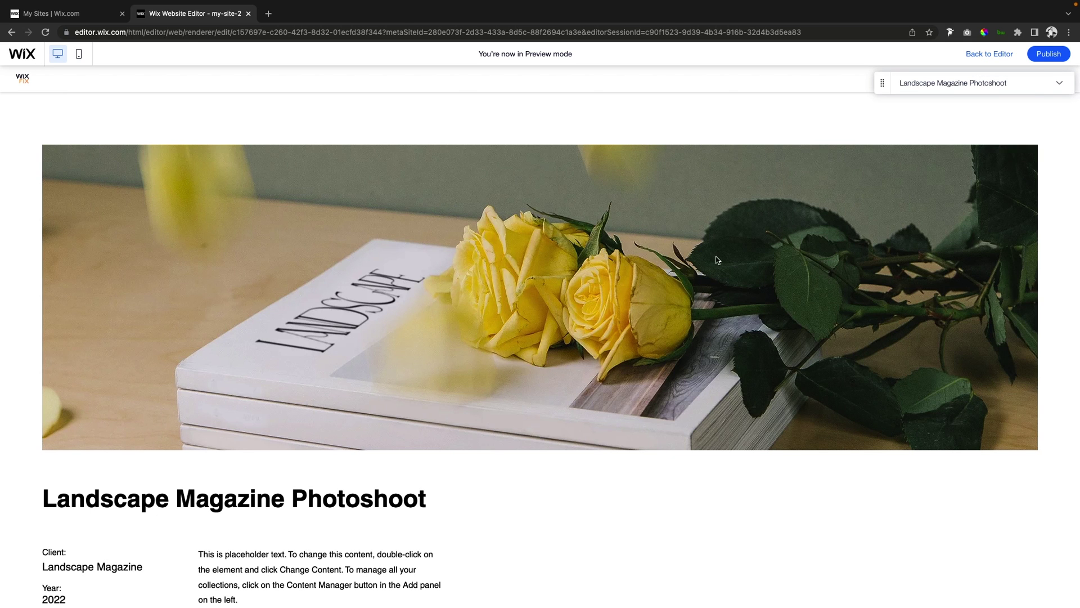
{"action": "scroll", "coordinate": [716, 260], "scroll_direction": "down", "scroll_amount": 8}
{"action": "scroll", "coordinate": [717, 260], "scroll_direction": "down", "scroll_amount": 3}
{"action": "scroll", "coordinate": [717, 260], "scroll_direction": "up", "scroll_amount": 11}
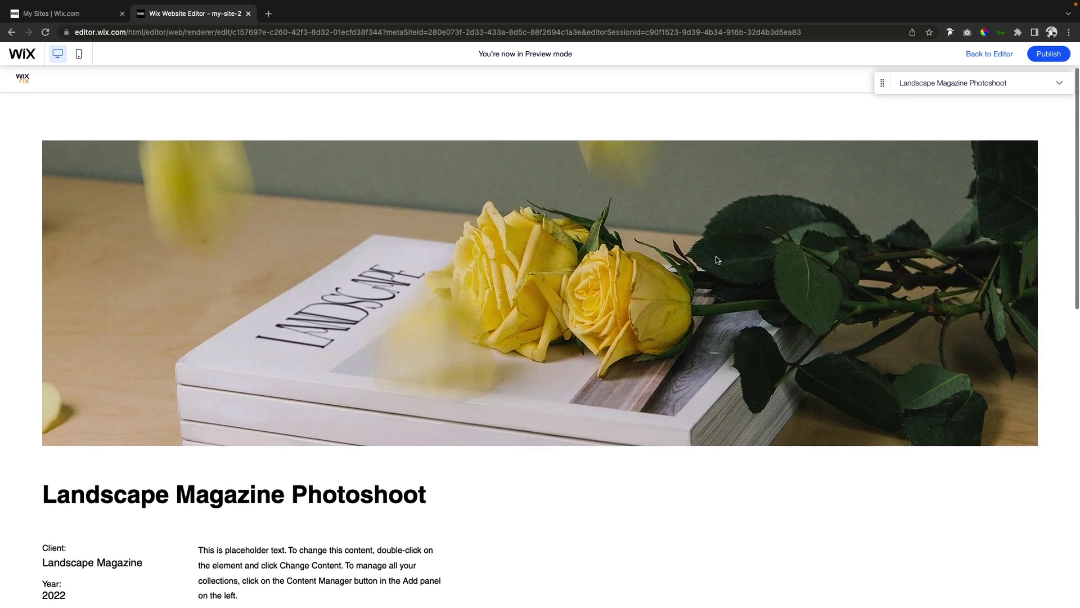
{"action": "scroll", "coordinate": [717, 260], "scroll_direction": "down", "scroll_amount": 8}
{"action": "scroll", "coordinate": [717, 260], "scroll_direction": "down", "scroll_amount": 4}
{"action": "scroll", "coordinate": [717, 260], "scroll_direction": "up", "scroll_amount": 10}
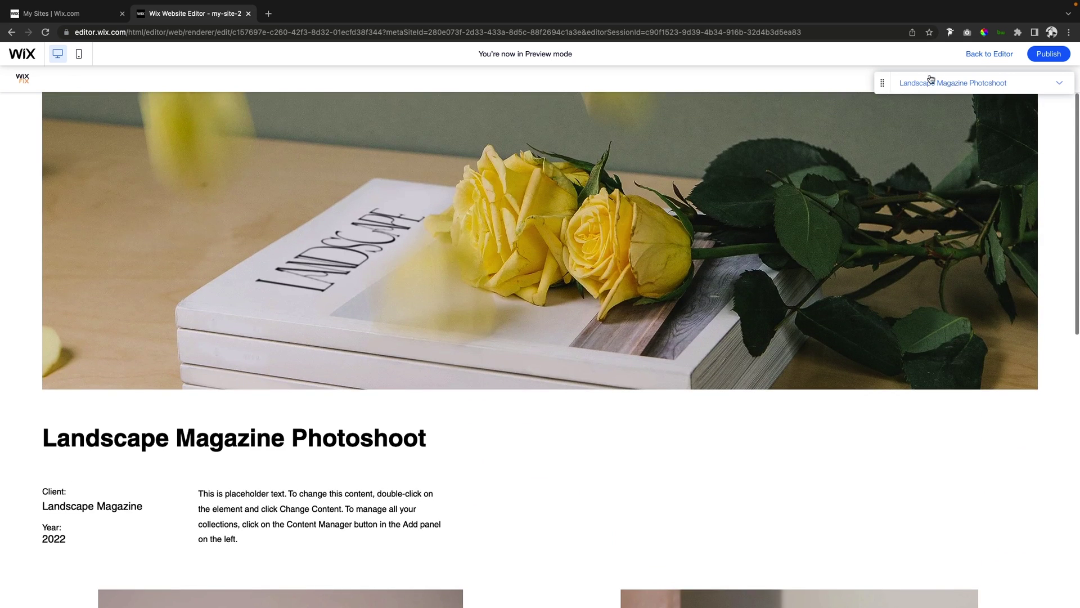
{"action": "scroll", "coordinate": [981, 54], "scroll_direction": "down", "scroll_amount": 1}
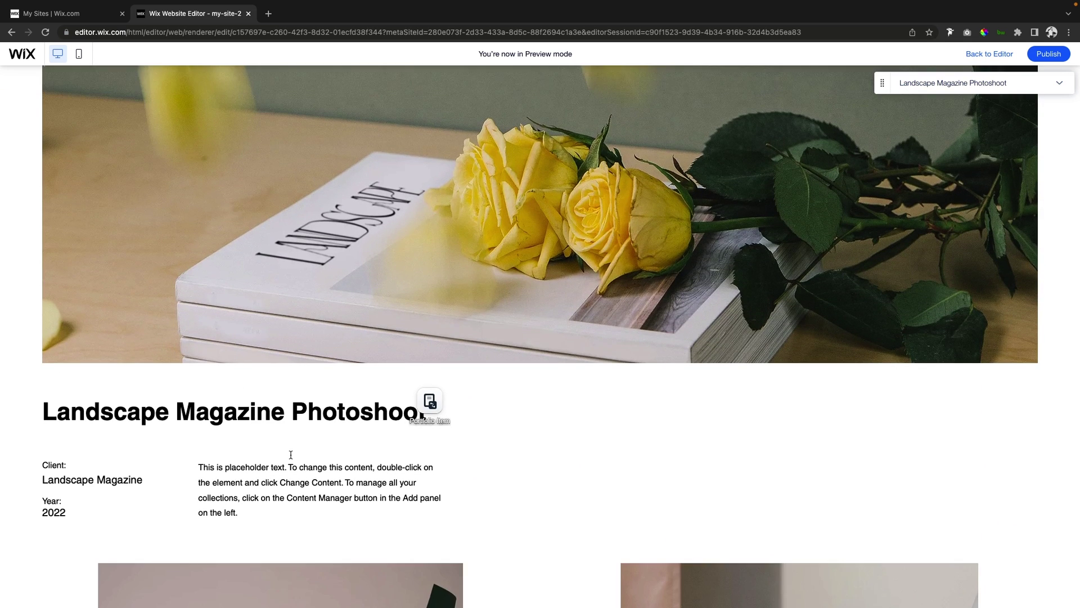
Step: Back in the editor, increase the project details strip's height to about 524 px and add an outlined "Check it Out" button beneath the description
{"action": "key", "text": "ctrl+shift+p"}
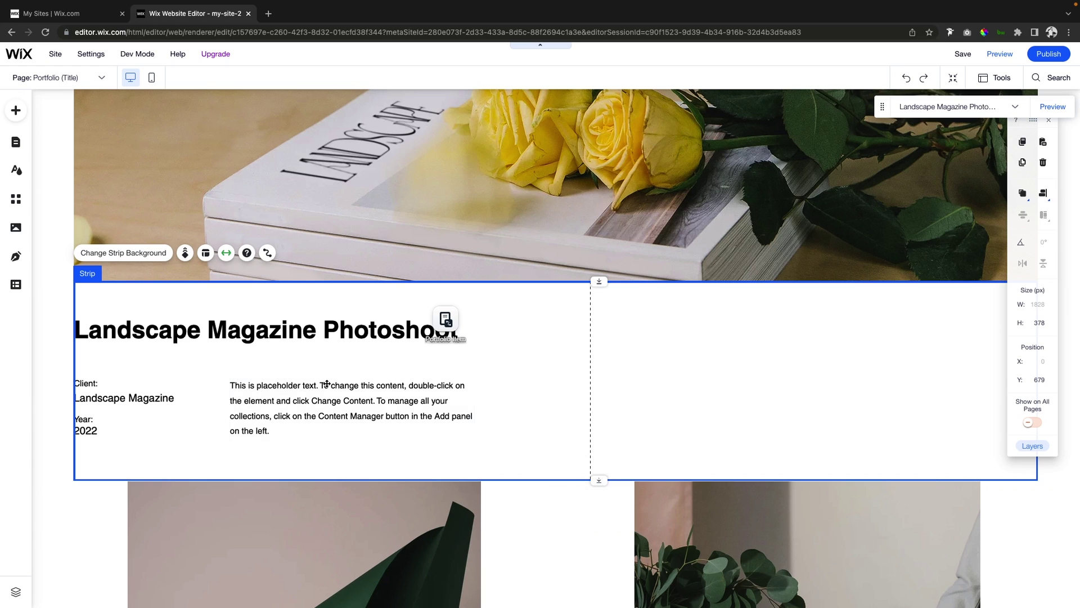
{"action": "left_click_drag", "start_coordinate": [599, 480], "coordinate": [600, 557]}
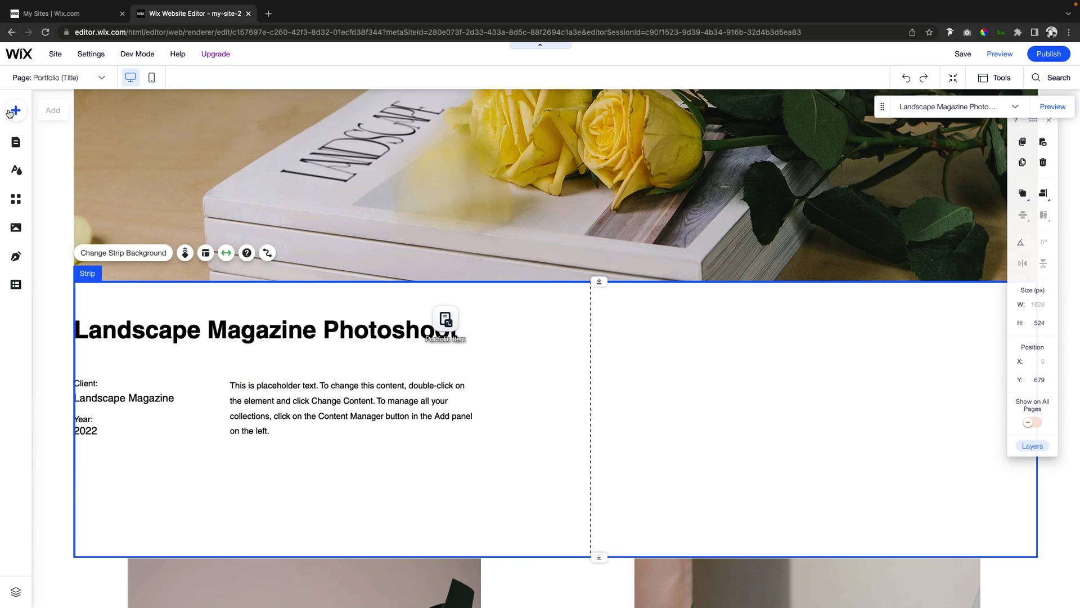
{"action": "left_click", "coordinate": [11, 113]}
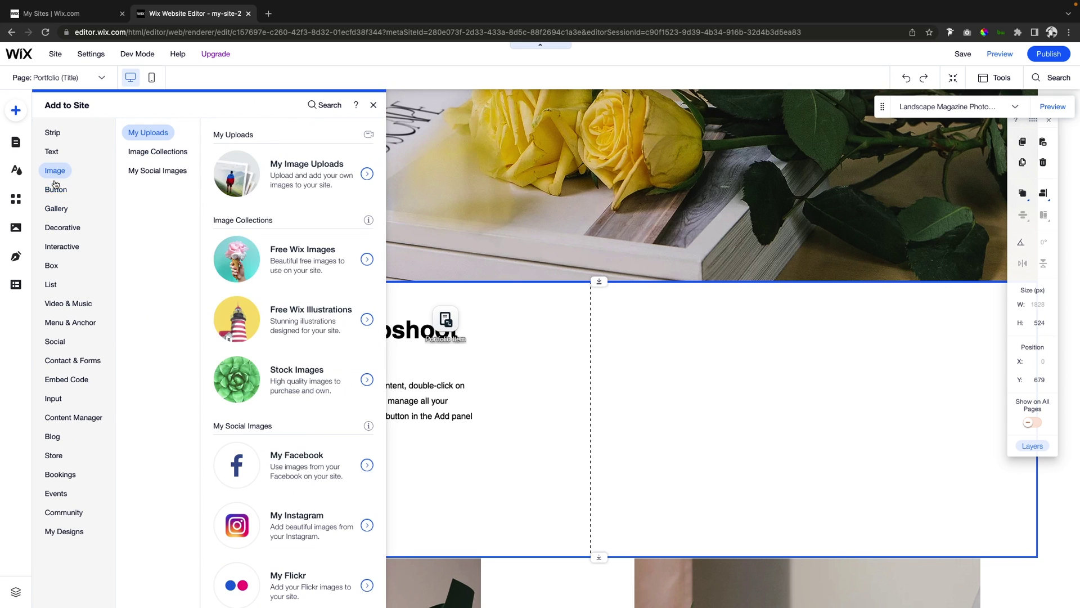
{"action": "left_click_drag", "start_coordinate": [237, 167], "coordinate": [457, 464]}
{"action": "left_click_drag", "start_coordinate": [346, 487], "coordinate": [280, 470]}
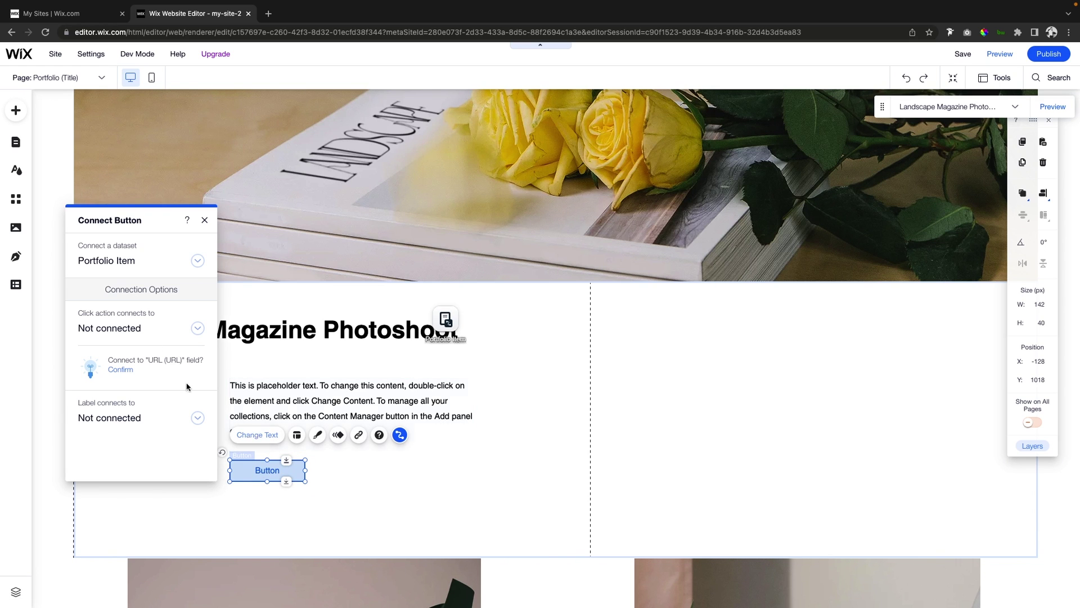
{"action": "left_click", "coordinate": [251, 438]}
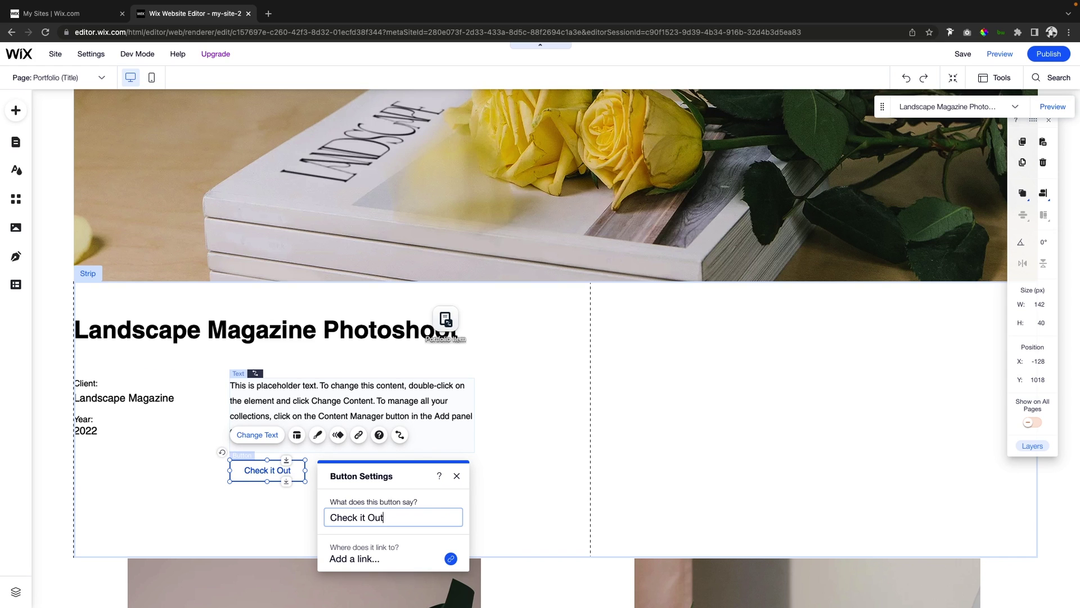
Step: Connect the Check it Out button's click action to the URL (URL) field of the Portfolio Item dataset
{"action": "left_click", "coordinate": [400, 436]}
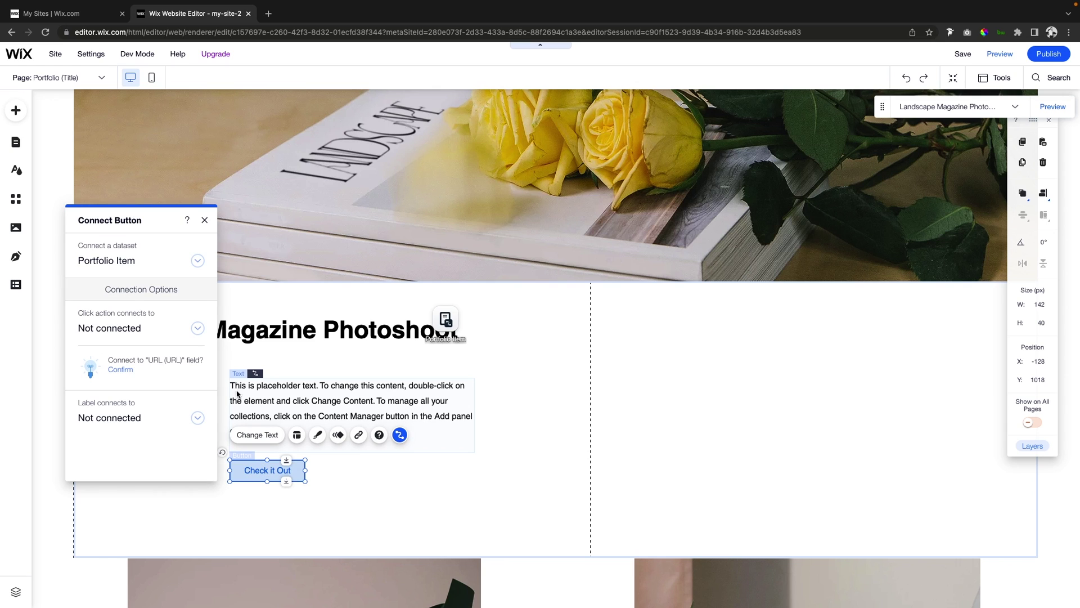
{"action": "left_click", "coordinate": [120, 330]}
{"action": "scroll", "coordinate": [148, 436], "scroll_direction": "down", "scroll_amount": 5}
{"action": "scroll", "coordinate": [147, 436], "scroll_direction": "down", "scroll_amount": 2}
{"action": "left_click", "coordinate": [101, 402]}
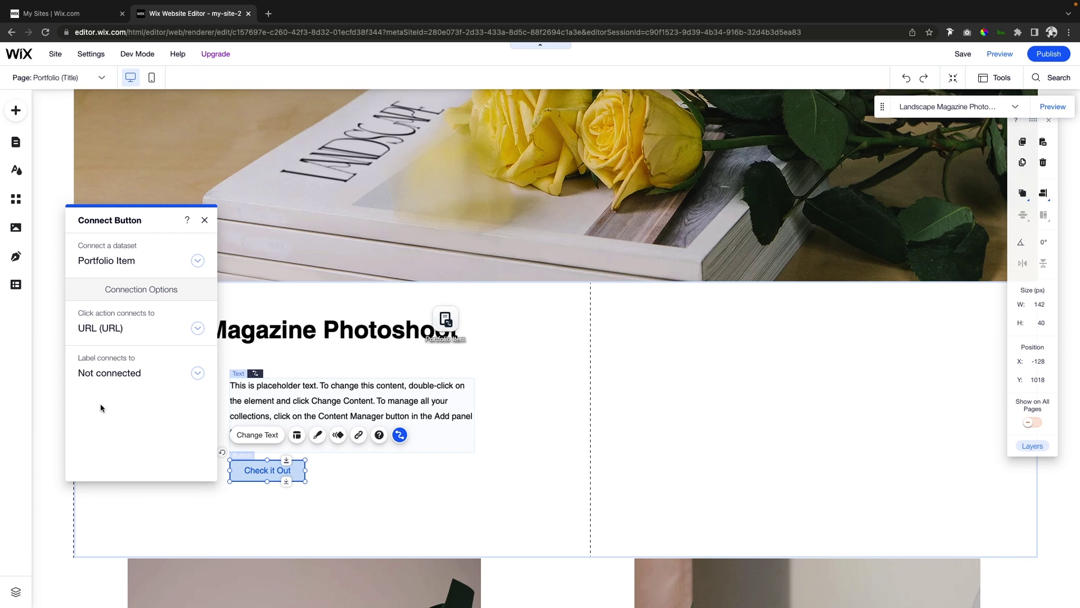
Step: Reduce the project details strip's height to about 466 px
{"action": "left_click", "coordinate": [655, 438]}
{"action": "scroll", "coordinate": [656, 438], "scroll_direction": "up", "scroll_amount": 1}
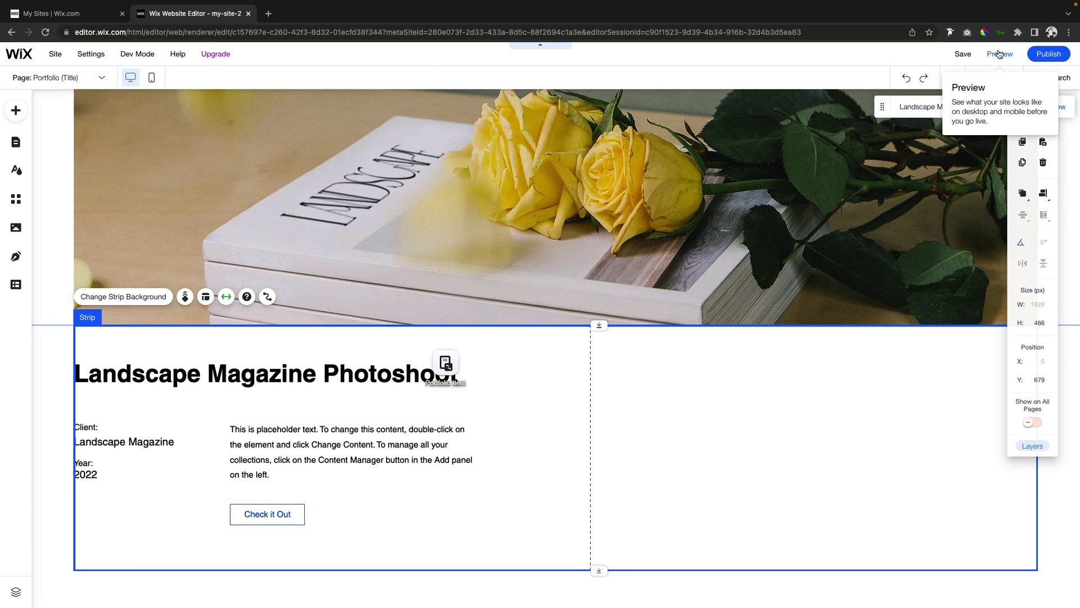
{"action": "scroll", "coordinate": [708, 331], "scroll_direction": "up", "scroll_amount": 3}
Step: Preview the project page, test the Check it Out button, look through the linked website, and return to the editor
{"action": "key", "text": "ctrl+p"}
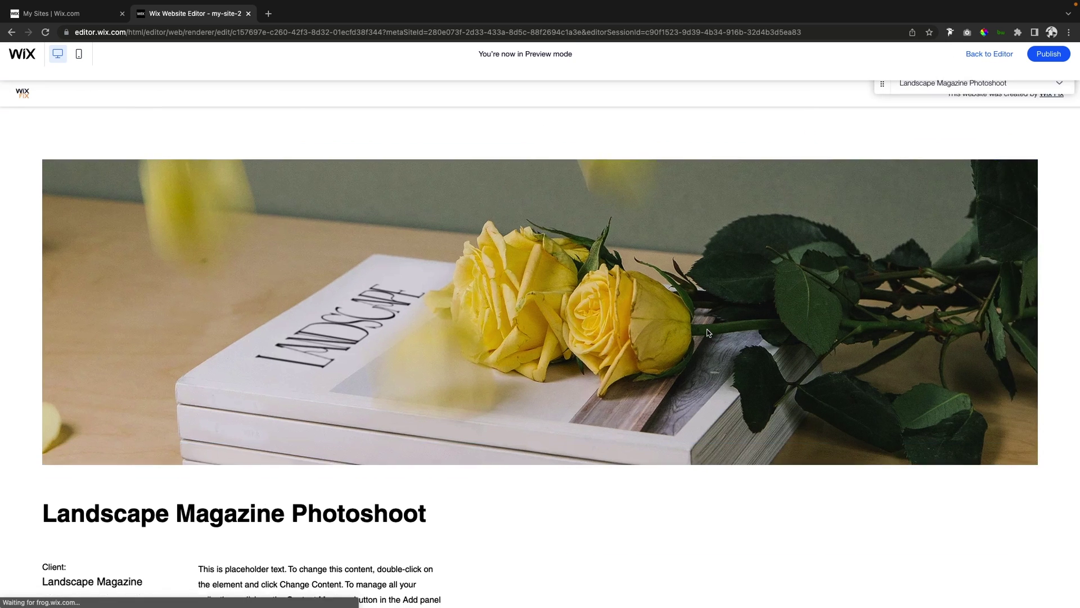
{"action": "scroll", "coordinate": [708, 332], "scroll_direction": "down", "scroll_amount": 5}
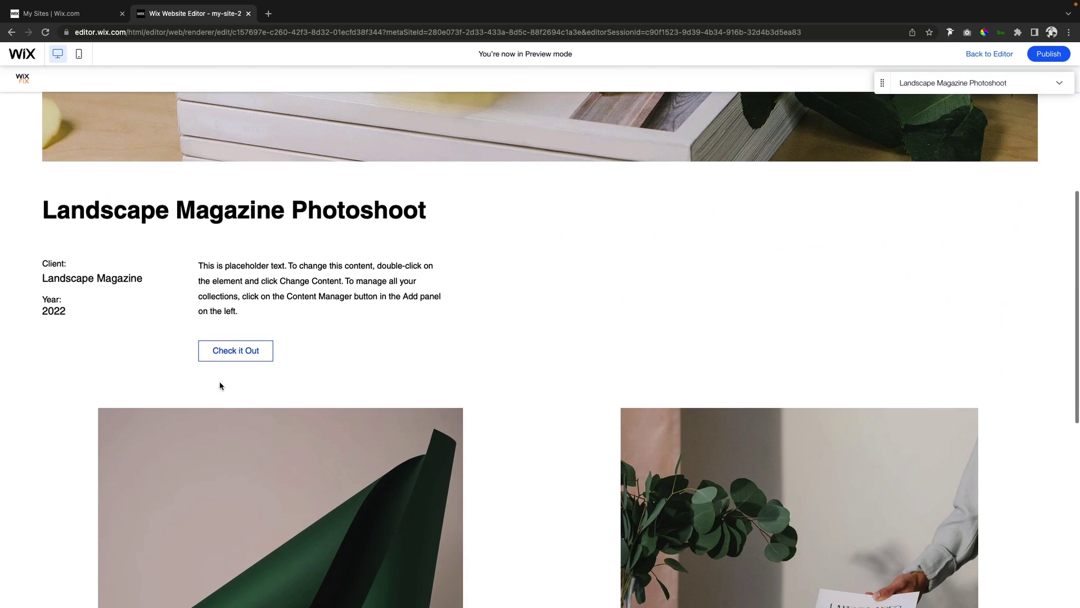
{"action": "left_click", "coordinate": [233, 353]}
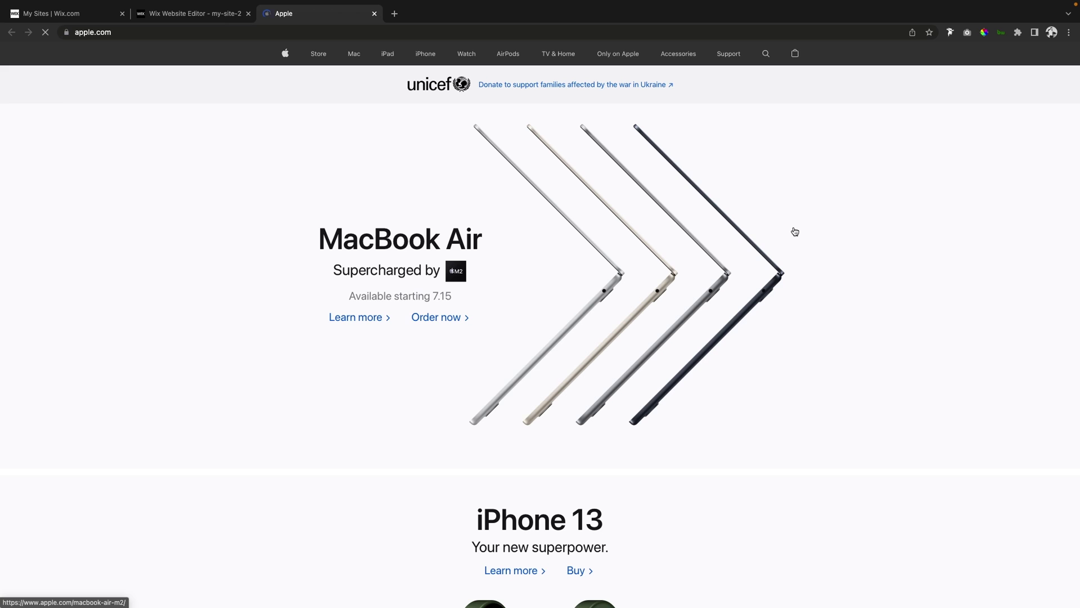
{"action": "scroll", "coordinate": [795, 231], "scroll_direction": "down", "scroll_amount": 14}
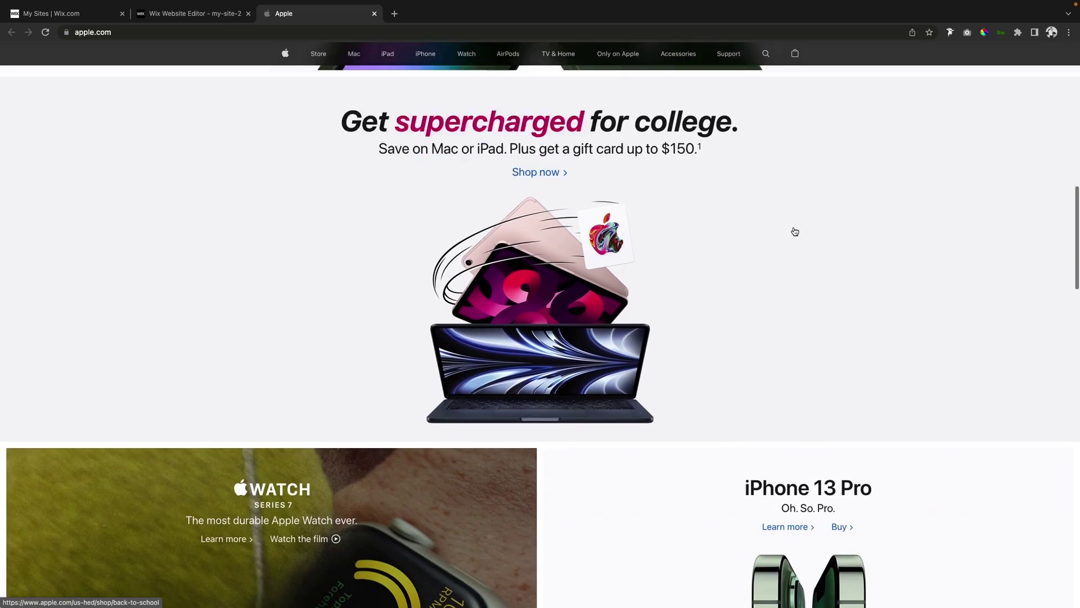
{"action": "scroll", "coordinate": [794, 232], "scroll_direction": "down", "scroll_amount": 5}
{"action": "scroll", "coordinate": [795, 232], "scroll_direction": "up", "scroll_amount": 15}
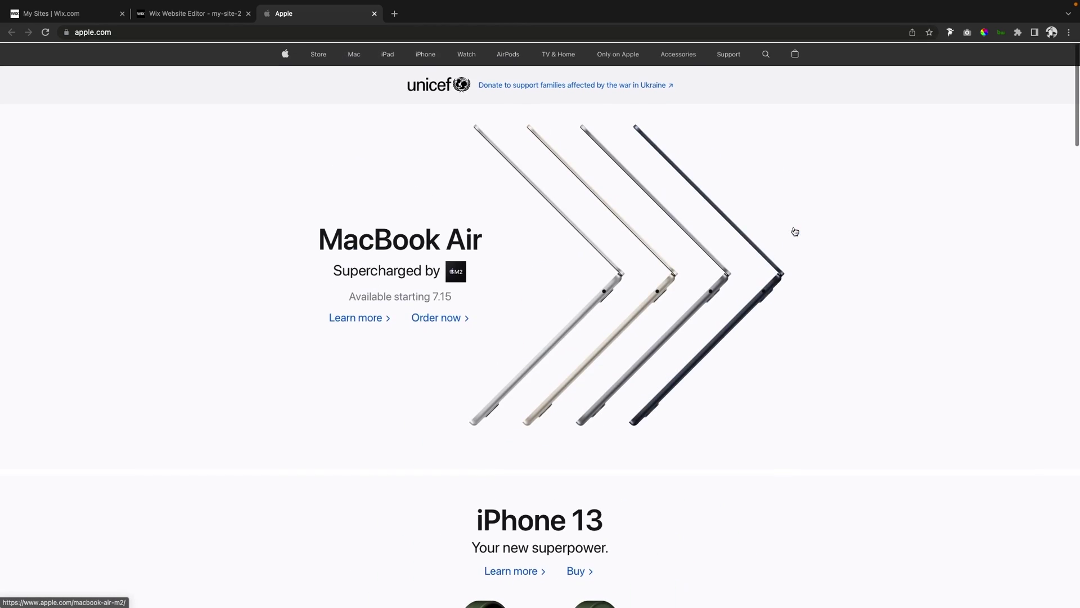
{"action": "key", "text": "super+w"}
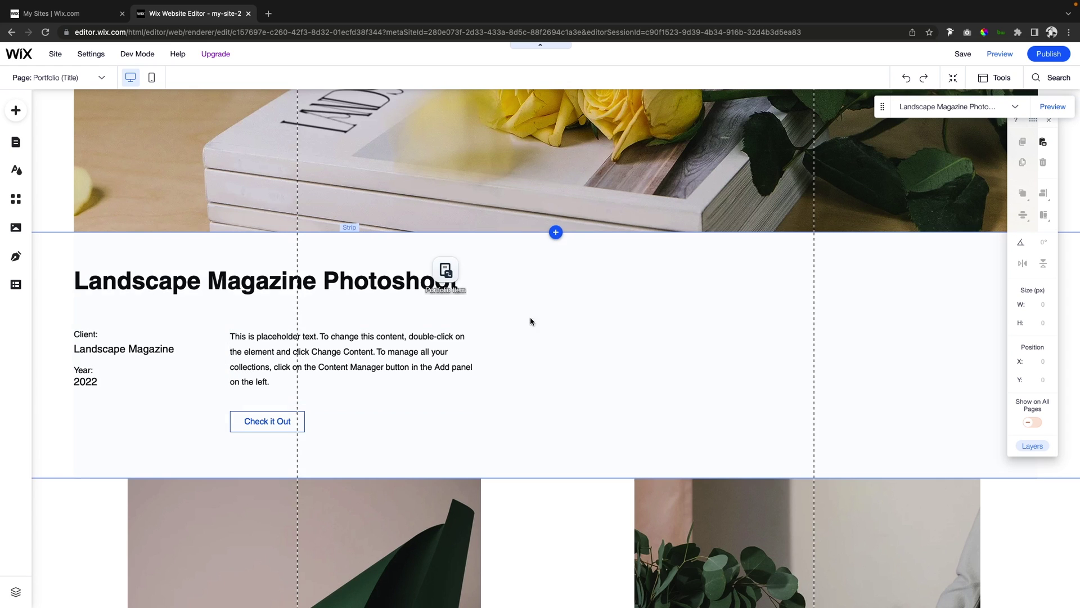
Step: Open the Portfolio collection from the Portfolio Item dataset and add a Text field named New Field
{"action": "left_click", "coordinate": [448, 272]}
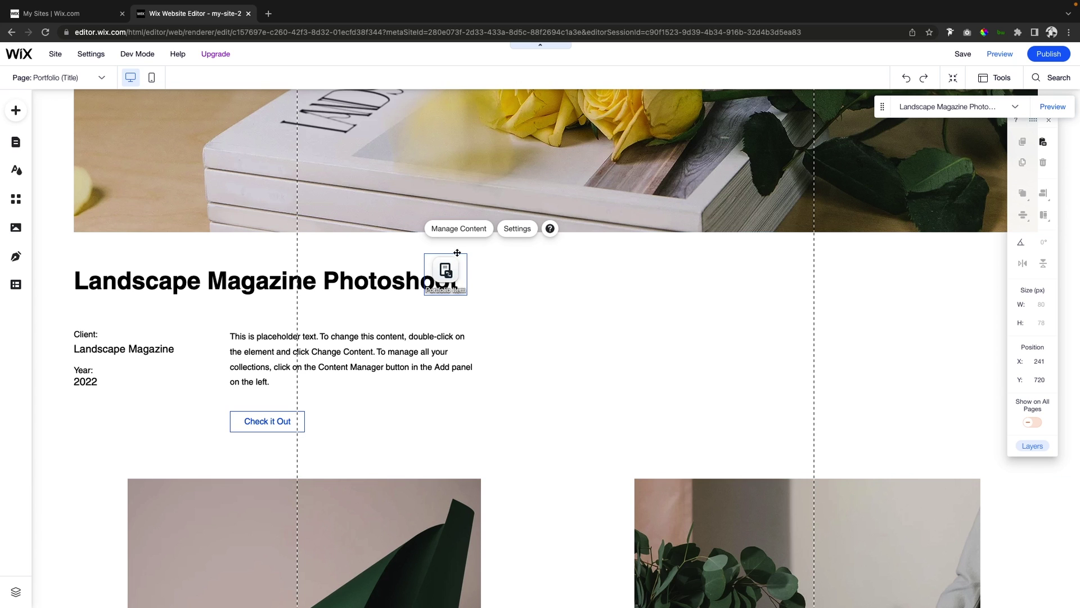
{"action": "left_click", "coordinate": [459, 228]}
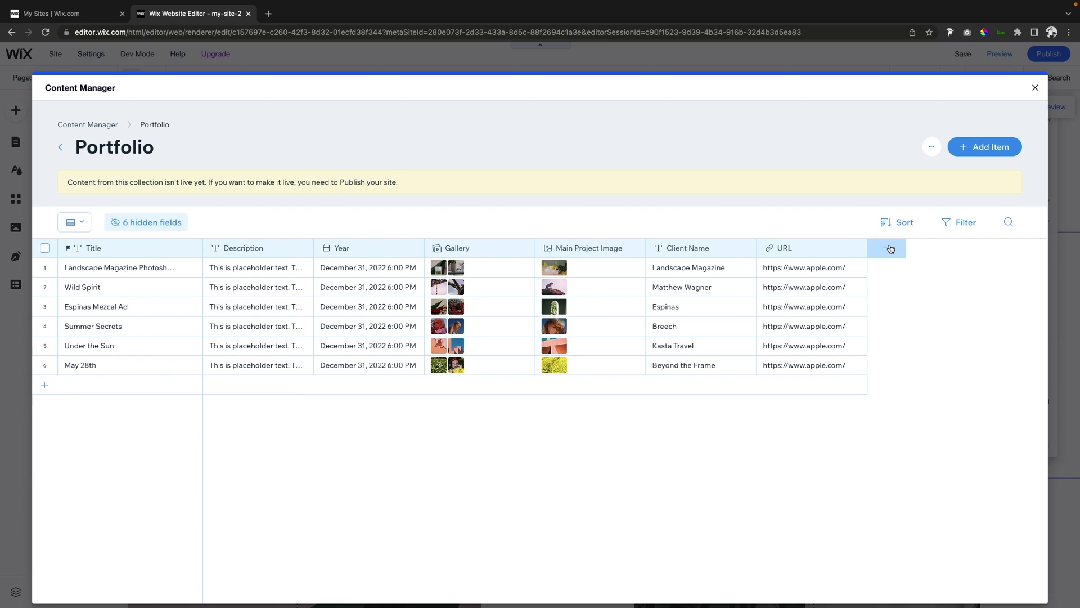
{"action": "left_click", "coordinate": [886, 247]}
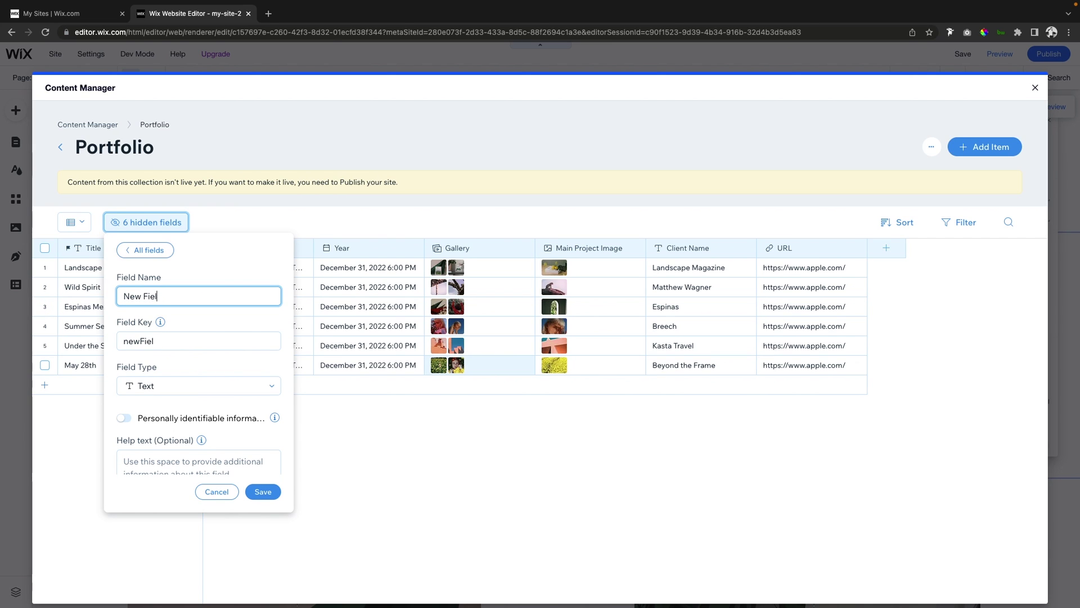
{"action": "left_click", "coordinate": [262, 491]}
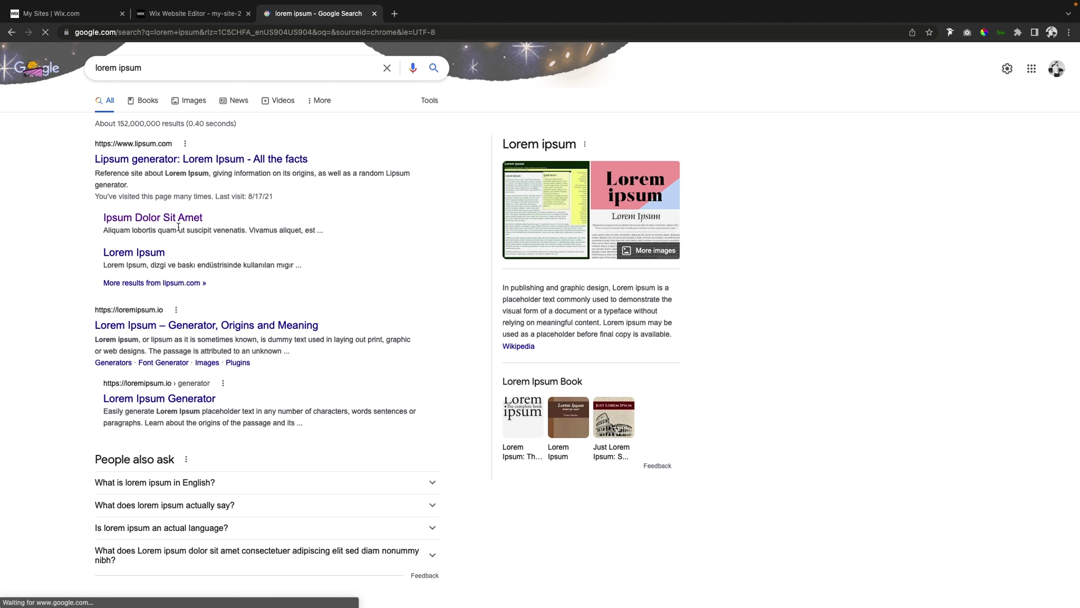
Step: Copy the first two Lorem Ipsum paragraphs from lipsum.com, paste them into the Landscape Magazine Photoshoot item's New Field, and close the Content Manager
{"action": "left_click", "coordinate": [159, 224]}
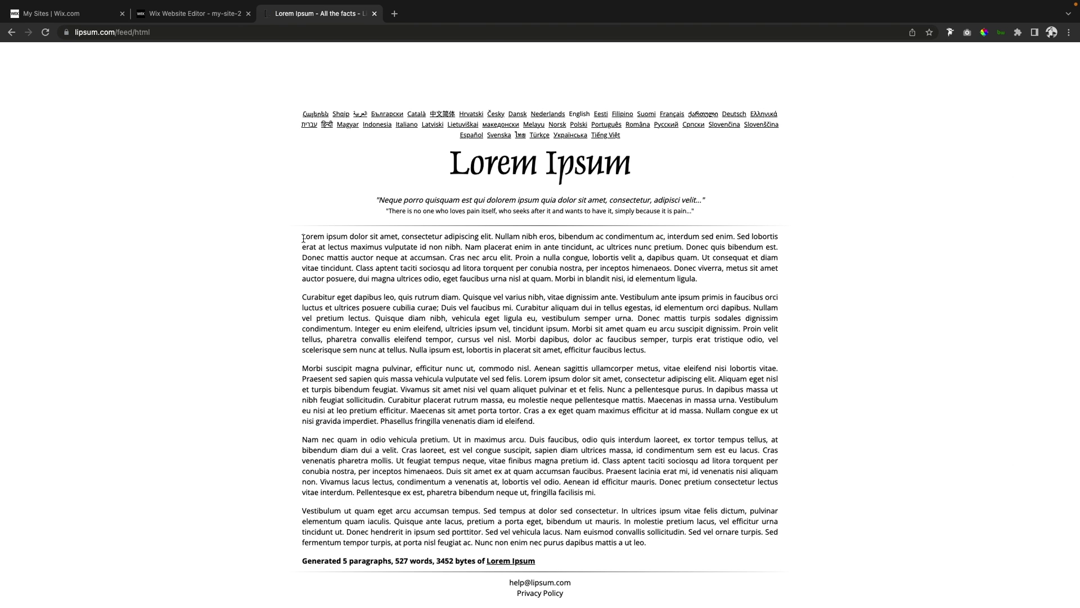
{"action": "left_click_drag", "start_coordinate": [301, 239], "coordinate": [646, 361]}
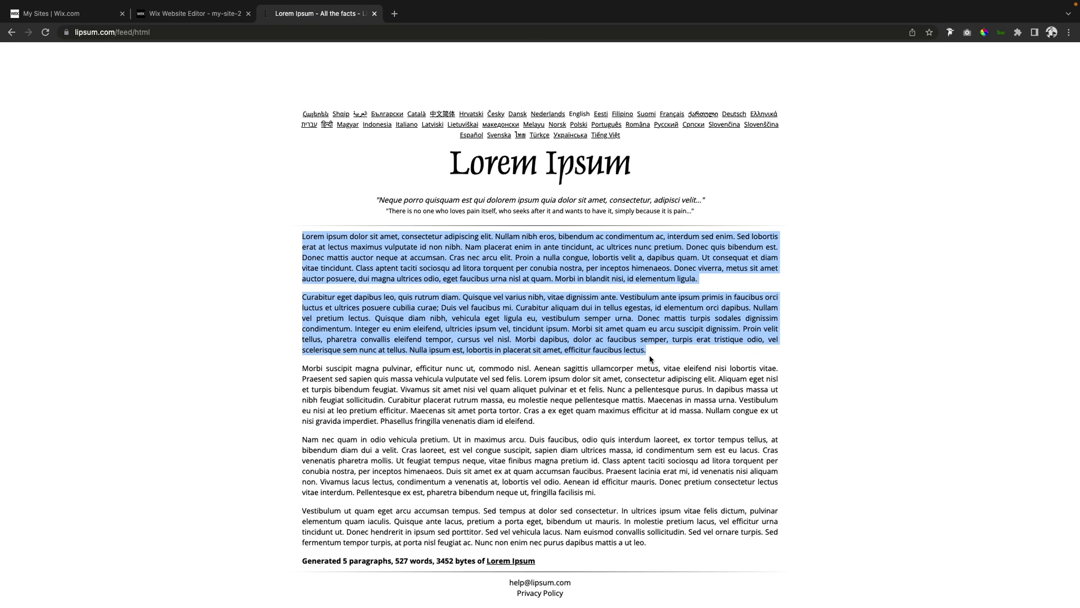
{"action": "left_click", "coordinate": [207, 13]}
{"action": "left_click", "coordinate": [899, 270]}
{"action": "left_click", "coordinate": [901, 270]}
{"action": "key", "text": "ctrl+v"}
{"action": "left_click", "coordinate": [803, 470]}
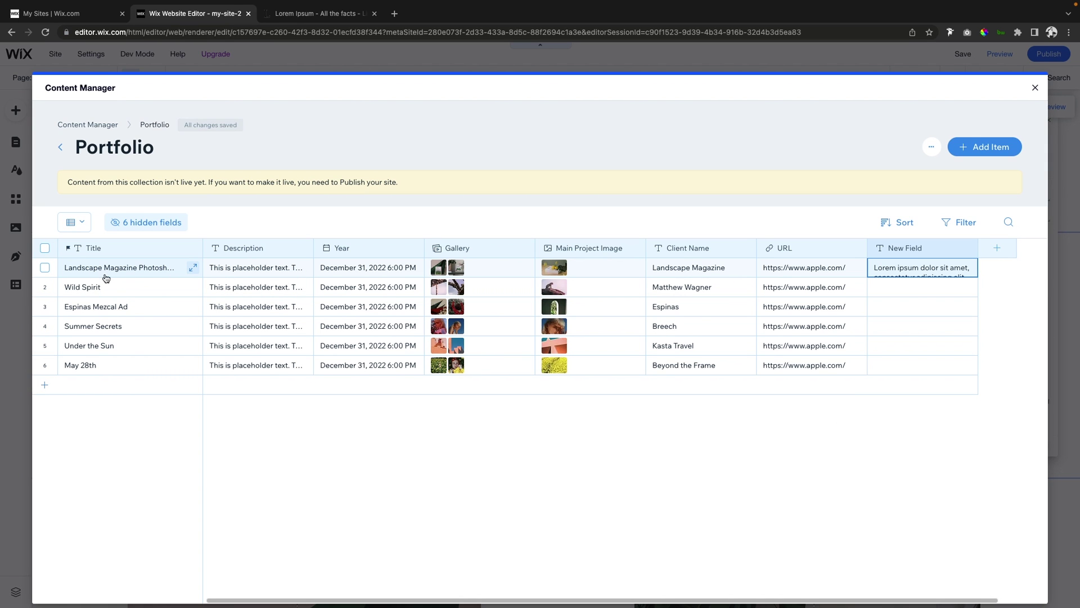
{"action": "left_click", "coordinate": [1041, 87]}
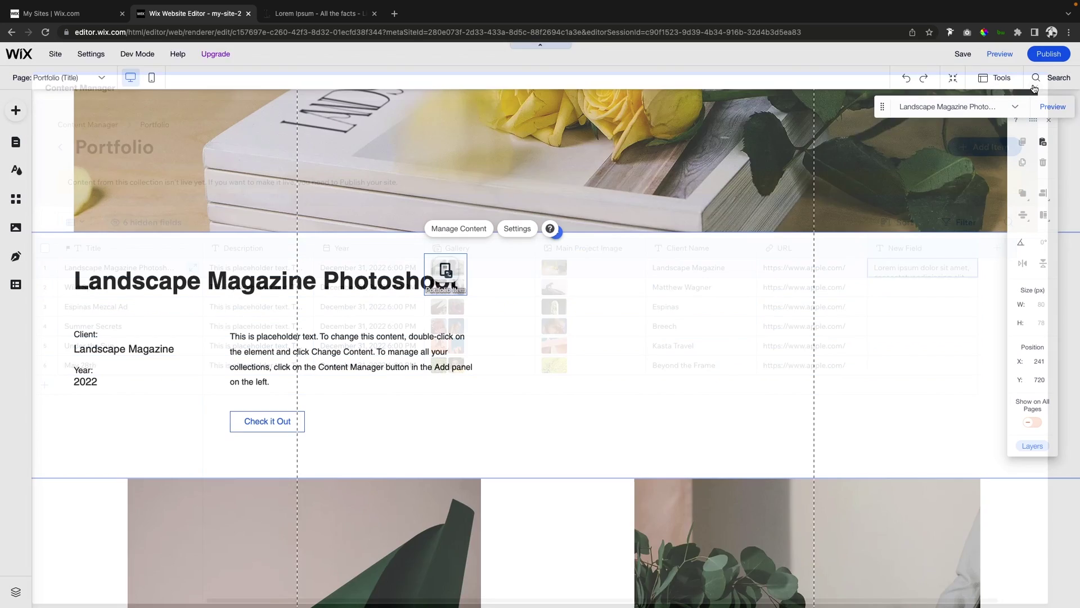
Step: Add a blank light Classic strip below the project gallery and stretch its height to about 891 px
{"action": "left_click", "coordinate": [529, 388]}
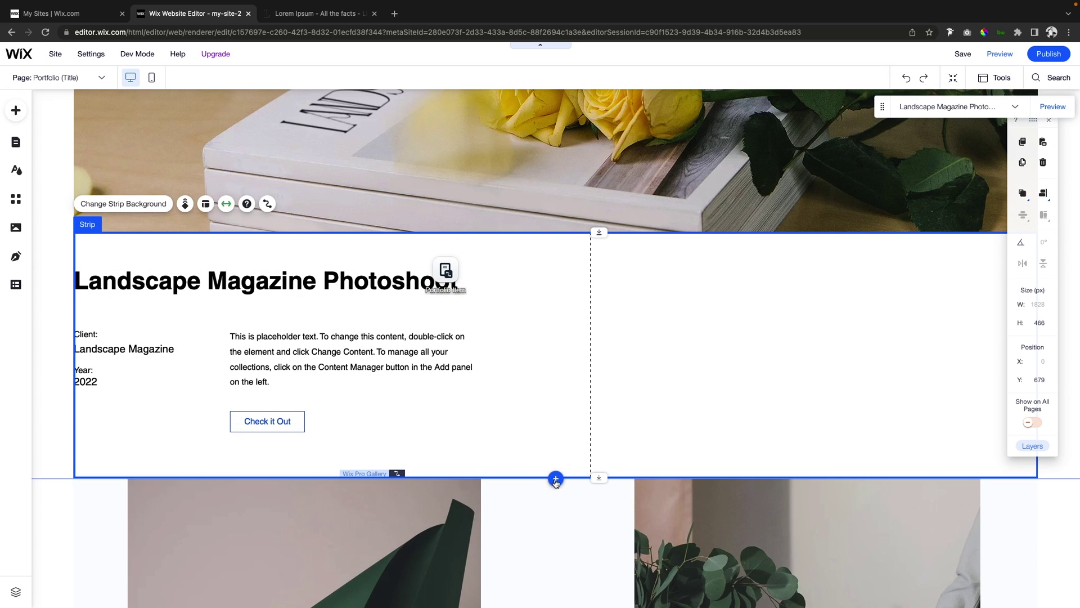
{"action": "scroll", "coordinate": [554, 482], "scroll_direction": "down", "scroll_amount": 9}
{"action": "left_click", "coordinate": [562, 438]}
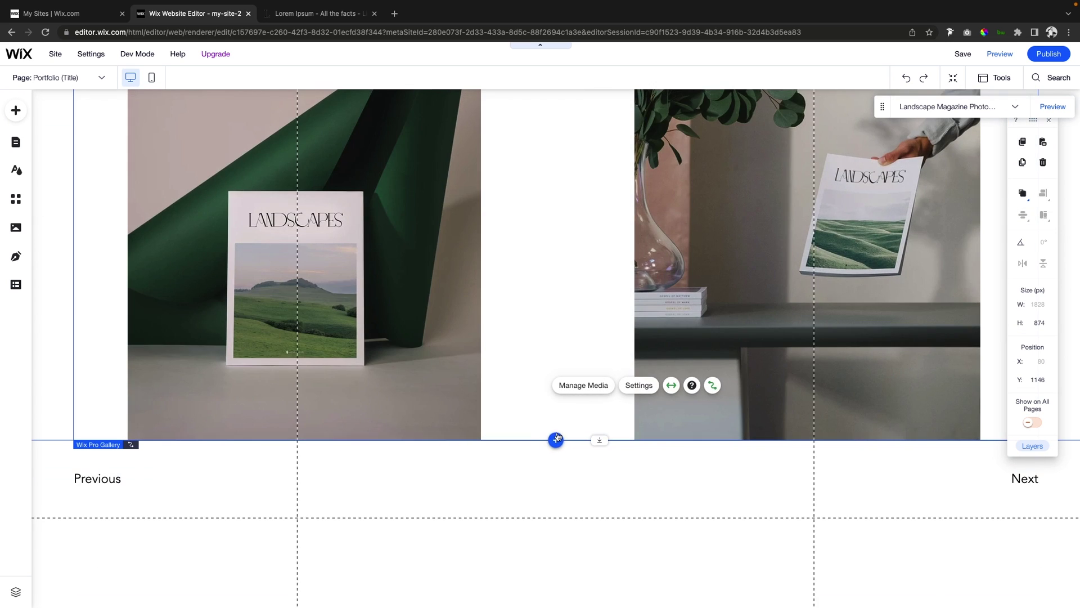
{"action": "left_click", "coordinate": [555, 439]}
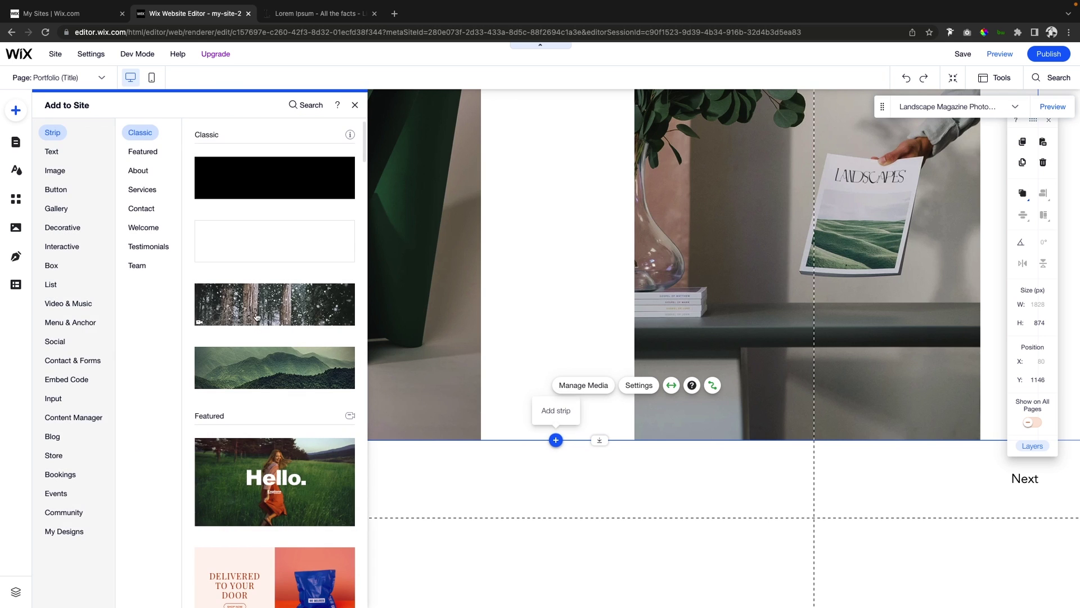
{"action": "left_click", "coordinate": [274, 242]}
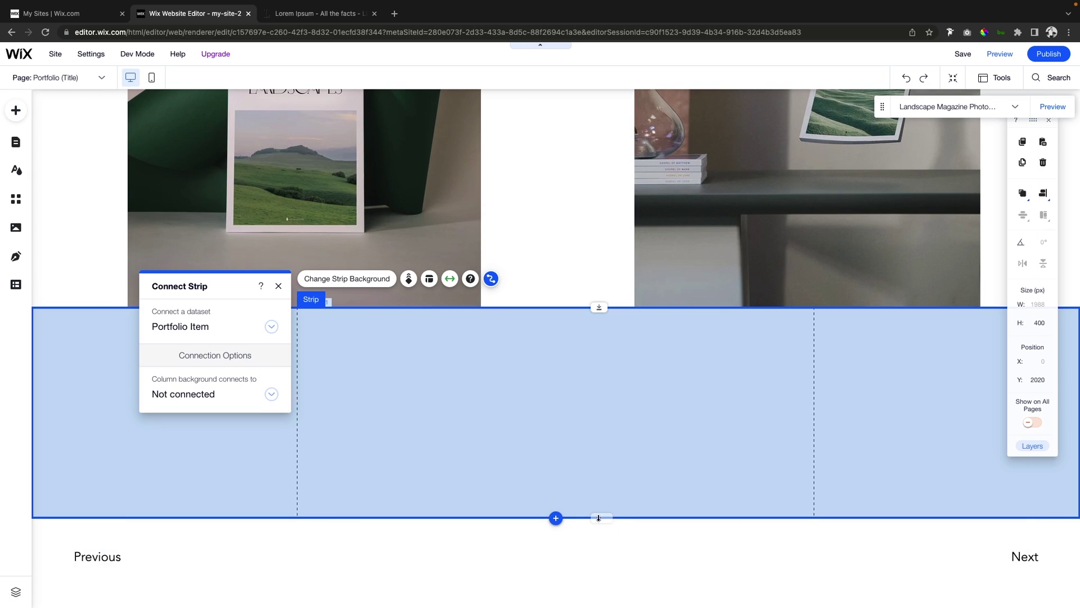
{"action": "left_click_drag", "start_coordinate": [598, 518], "coordinate": [563, 606]}
{"action": "scroll", "coordinate": [610, 430], "scroll_direction": "down", "scroll_amount": 3}
{"action": "scroll", "coordinate": [585, 337], "scroll_direction": "up", "scroll_amount": 8}
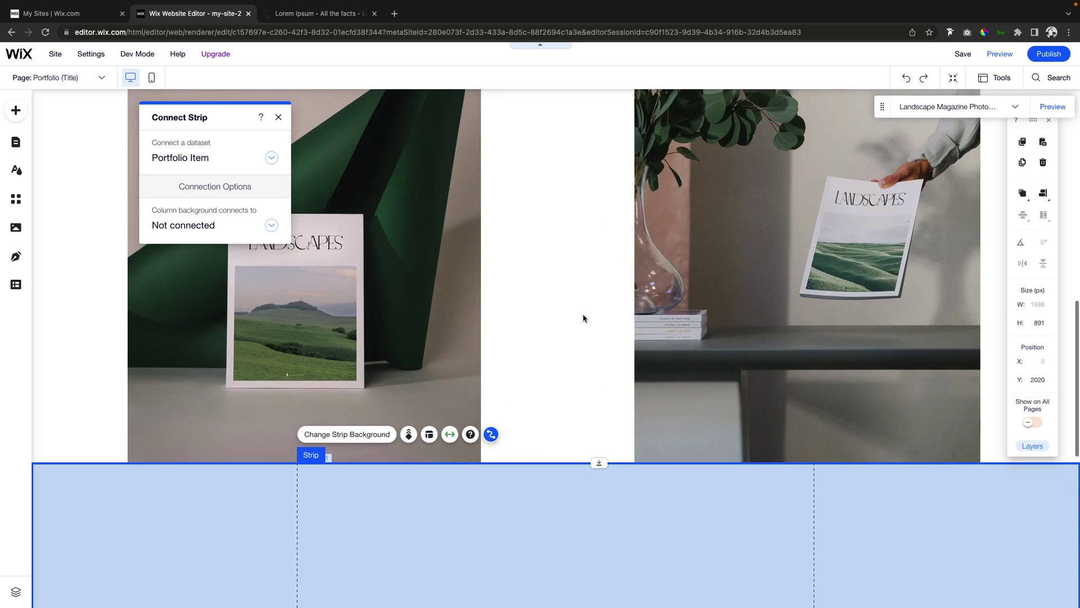
Step: Add a paragraph text element to the new strip and widen it to about 858 px
{"action": "left_click", "coordinate": [19, 110]}
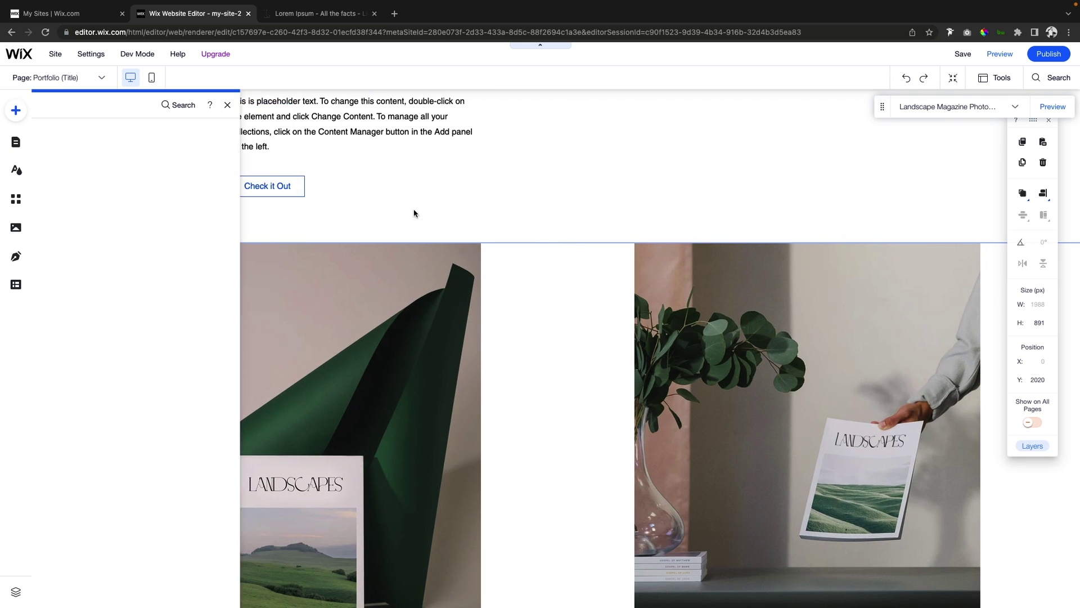
{"action": "scroll", "coordinate": [452, 218], "scroll_direction": "down", "scroll_amount": 10}
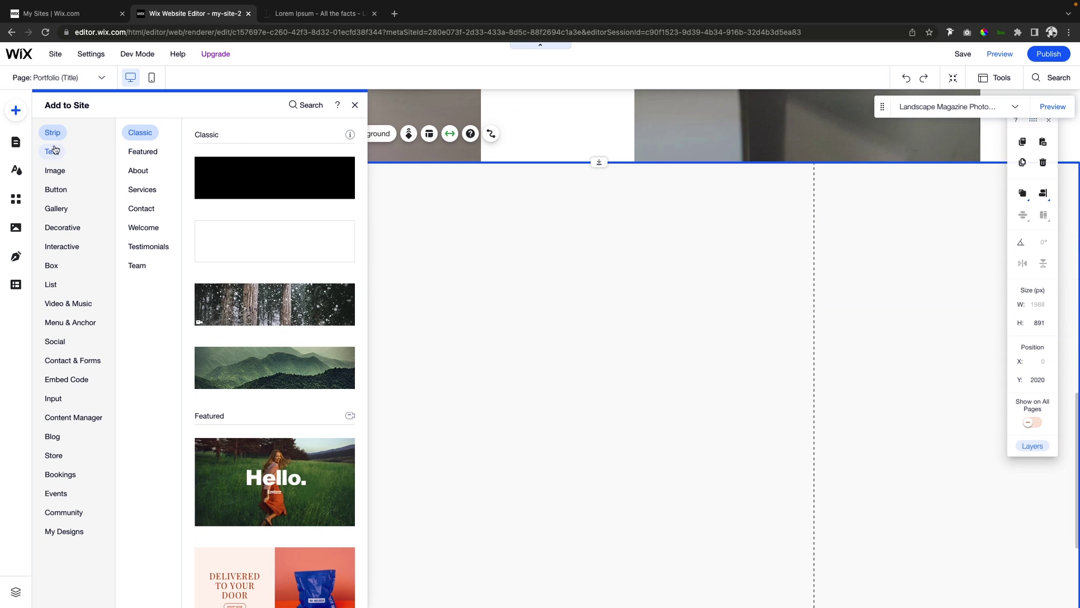
{"action": "left_click", "coordinate": [51, 152]}
{"action": "left_click_drag", "start_coordinate": [231, 316], "coordinate": [407, 271]}
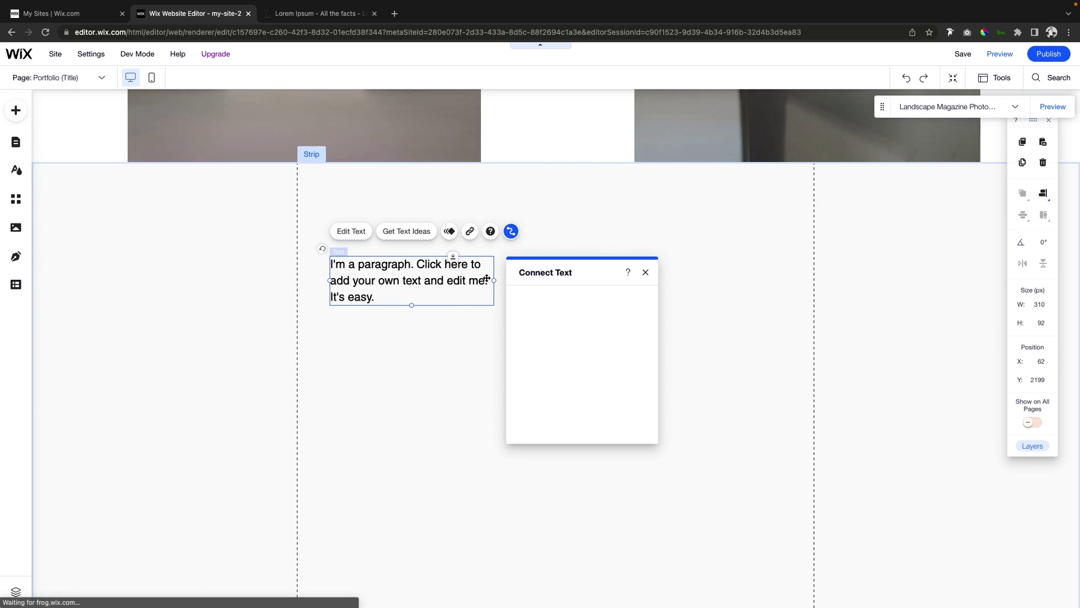
{"action": "left_click_drag", "start_coordinate": [493, 280], "coordinate": [783, 279]}
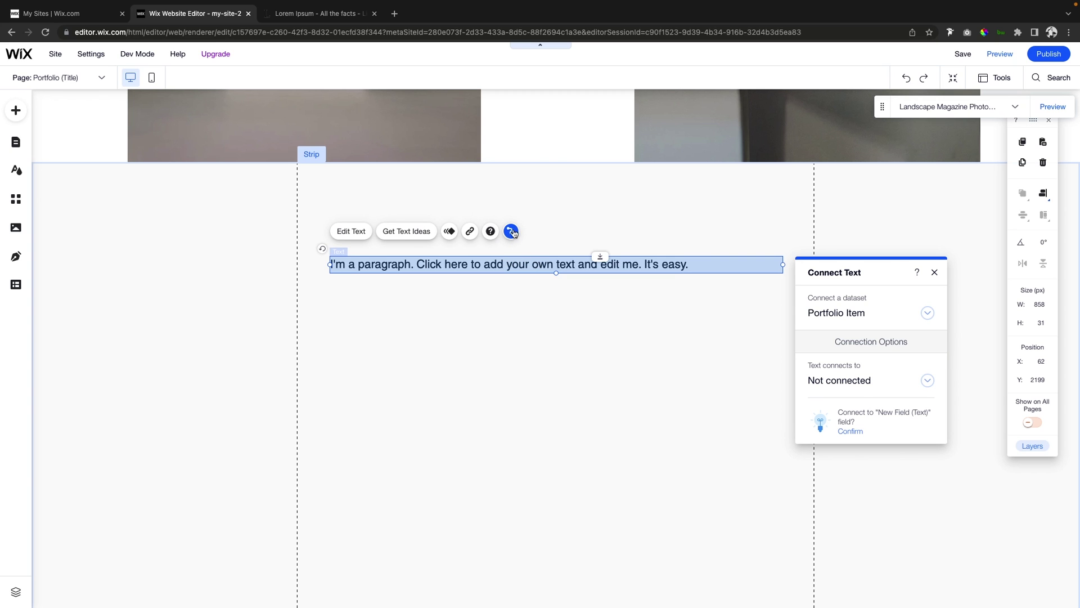
Step: Connect the new paragraph to the New Field (Text) field of the Portfolio Item dataset
{"action": "left_click", "coordinate": [855, 381]}
{"action": "scroll", "coordinate": [886, 348], "scroll_direction": "down", "scroll_amount": 3}
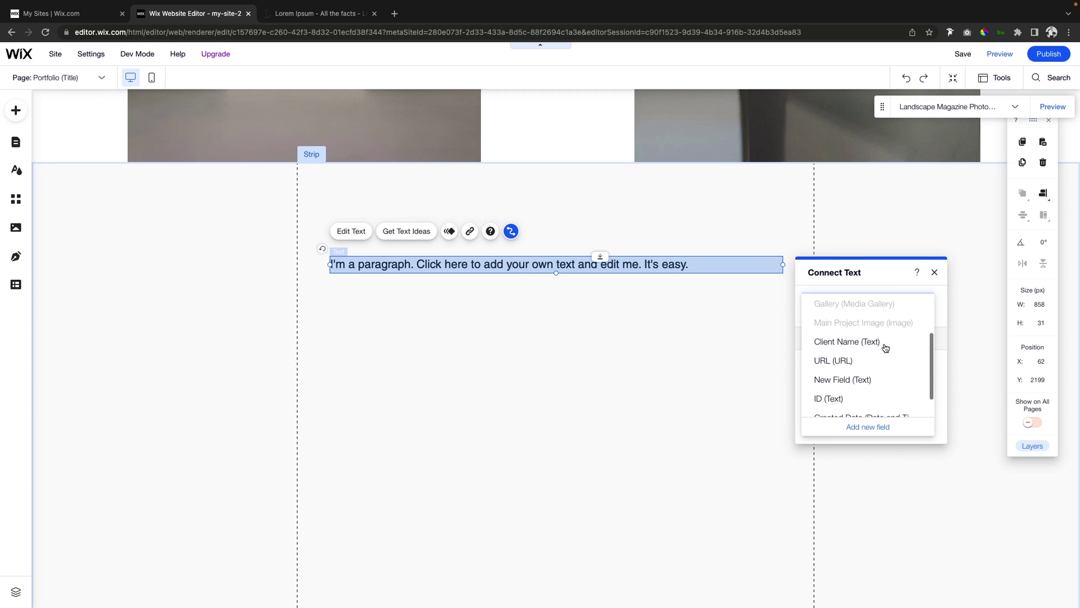
{"action": "left_click", "coordinate": [842, 376]}
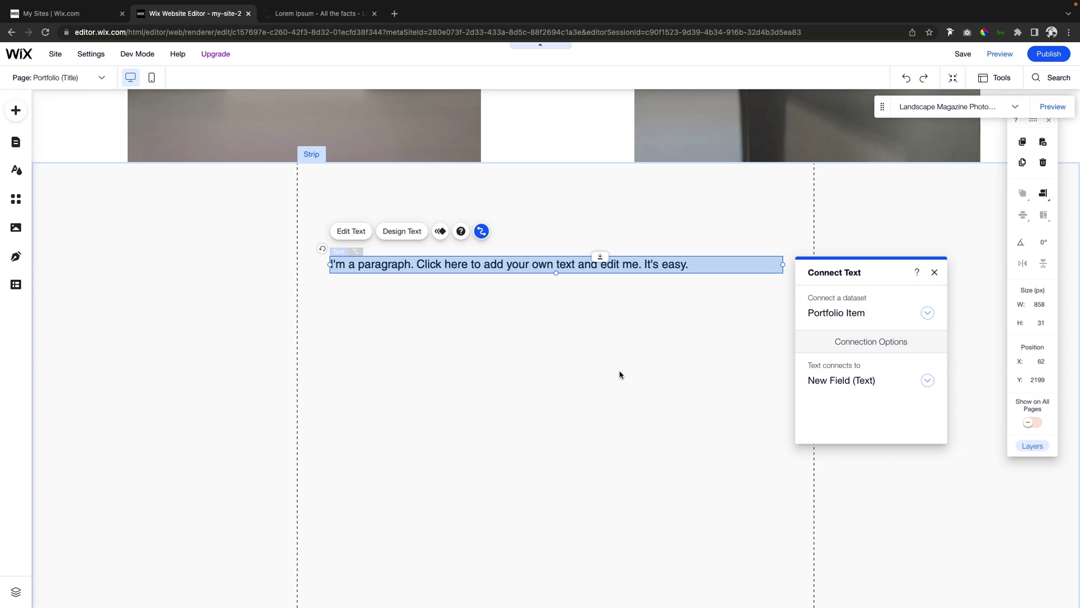
{"action": "left_click", "coordinate": [680, 403]}
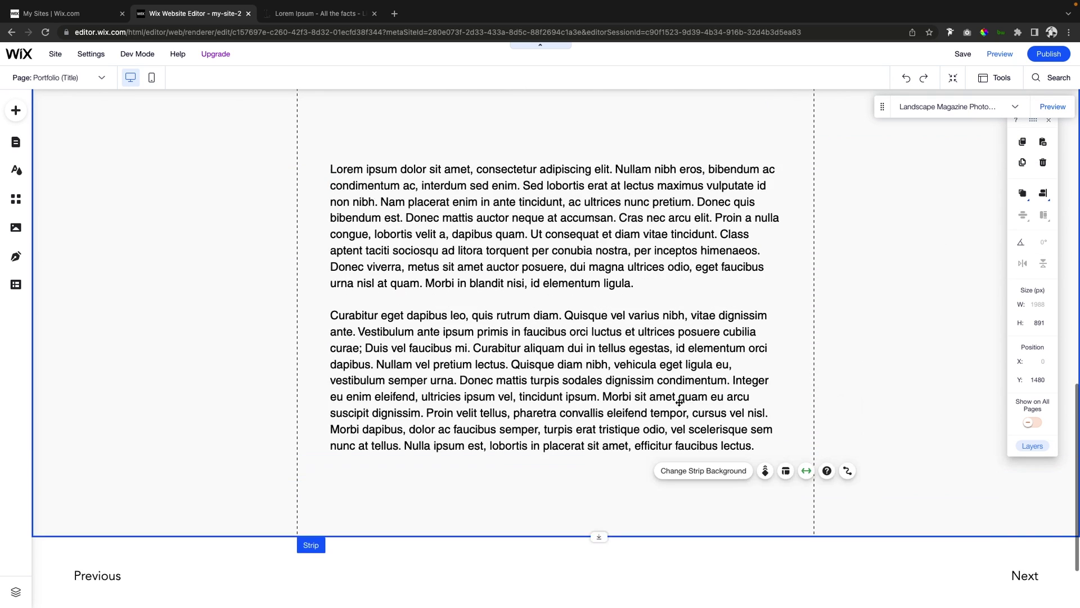
Step: Move the connected paragraph up to about X 61, Y 1545 and reduce its strip's height to about 665 px
{"action": "scroll", "coordinate": [596, 355], "scroll_direction": "up", "scroll_amount": 3}
{"action": "left_click_drag", "start_coordinate": [596, 355], "coordinate": [543, 332]}
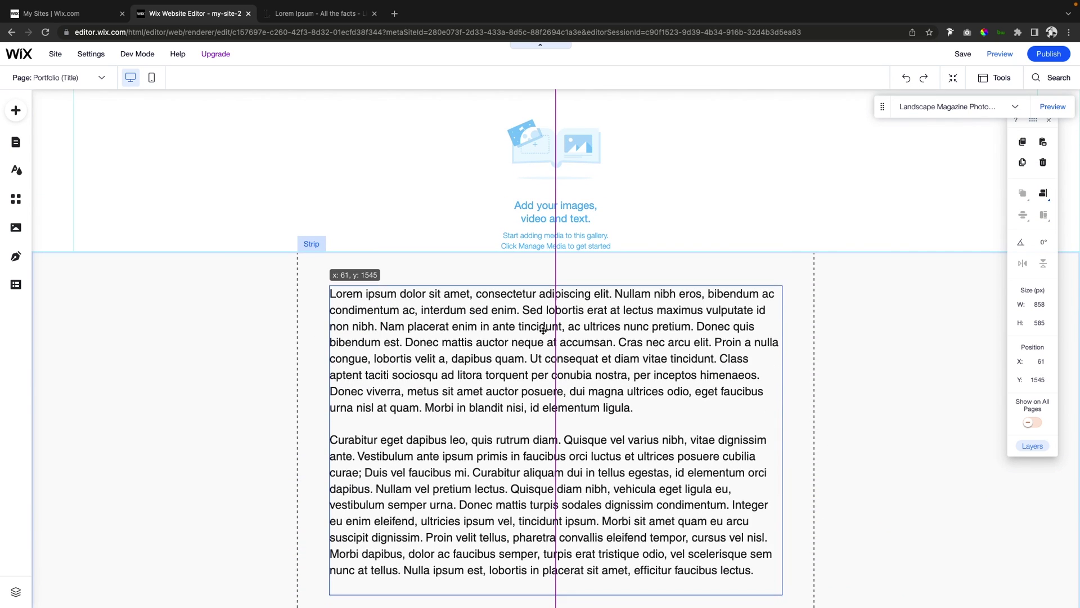
{"action": "left_click", "coordinate": [930, 386]}
{"action": "scroll", "coordinate": [930, 386], "scroll_direction": "down", "scroll_amount": 3}
{"action": "left_click_drag", "start_coordinate": [556, 528], "coordinate": [837, 408]}
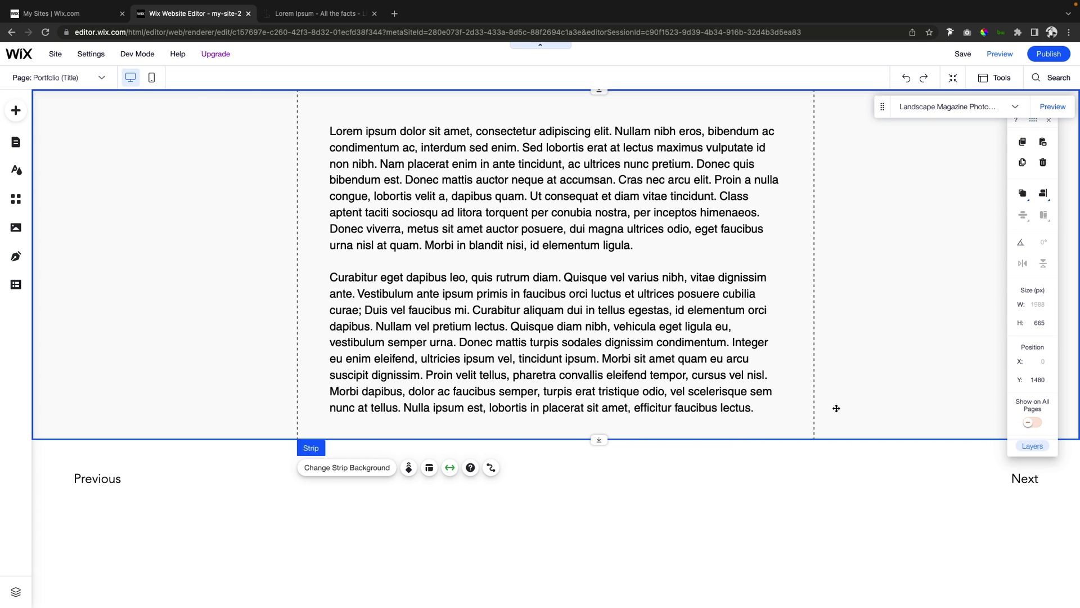
{"action": "scroll", "coordinate": [836, 408], "scroll_direction": "up", "scroll_amount": 10}
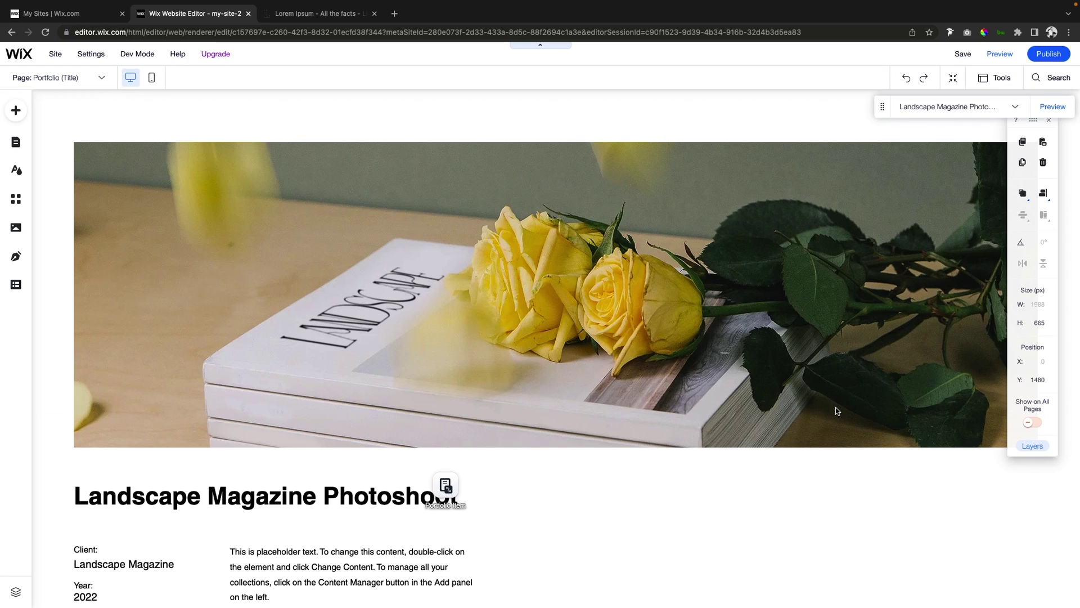